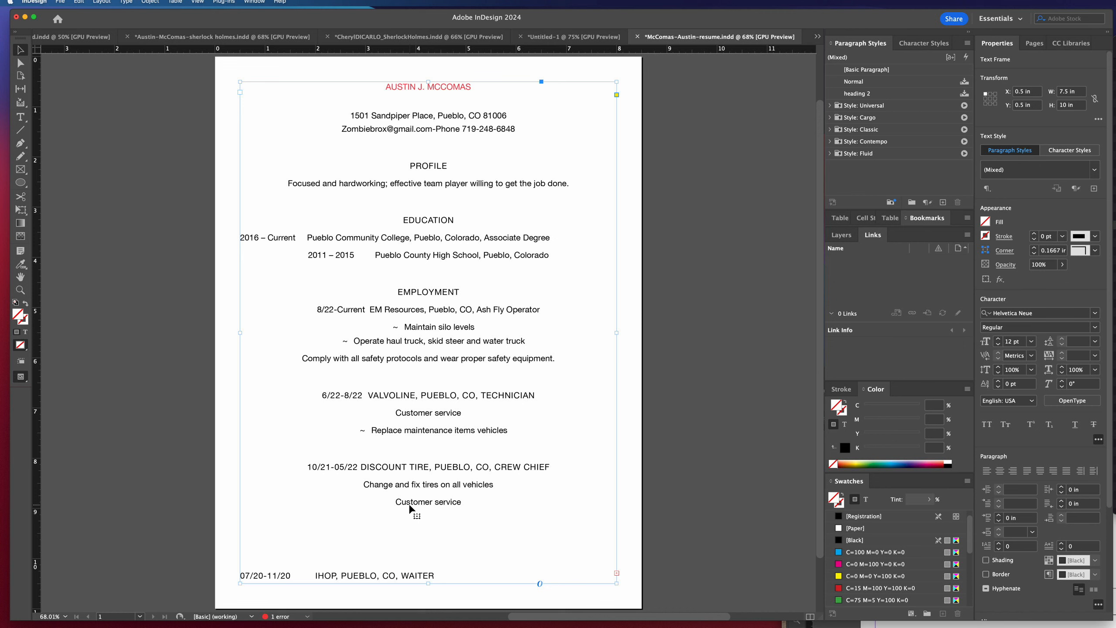
Duplicate the full résumé text frame beside the page and delete everything except the name line in the copy on the page.
{"action": "mouse_move", "coordinate": [484, 355]}
{"action": "left_mouse_down"}
{"action": "mouse_move", "coordinate": [369, 381]}
{"action": "mouse_move", "coordinate": [503, 361]}
{"action": "left_mouse_up"}
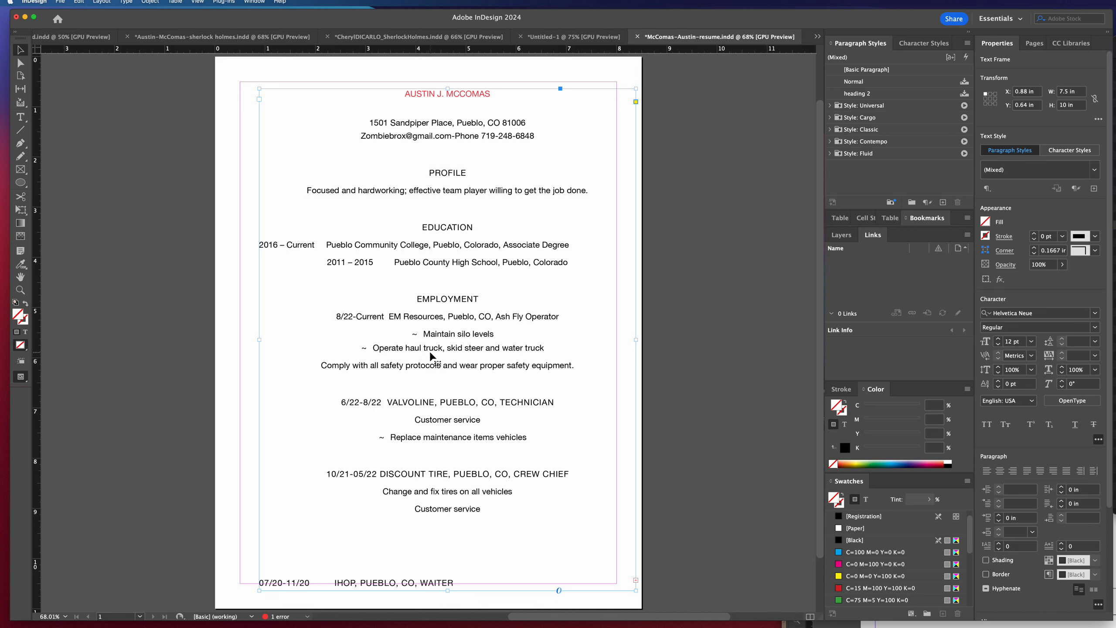
{"action": "left_click_drag", "start_coordinate": [431, 355], "coordinate": [344, 347]}
{"action": "double_click", "coordinate": [393, 339]}
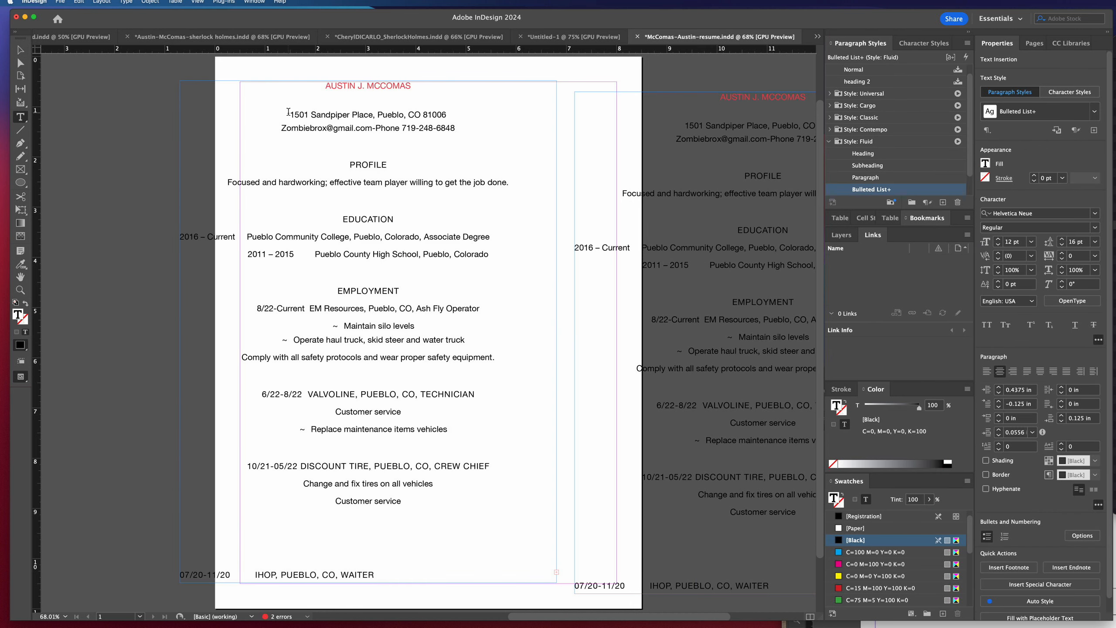
{"action": "key", "text": "super+a"}
{"action": "key", "text": "super+v"}
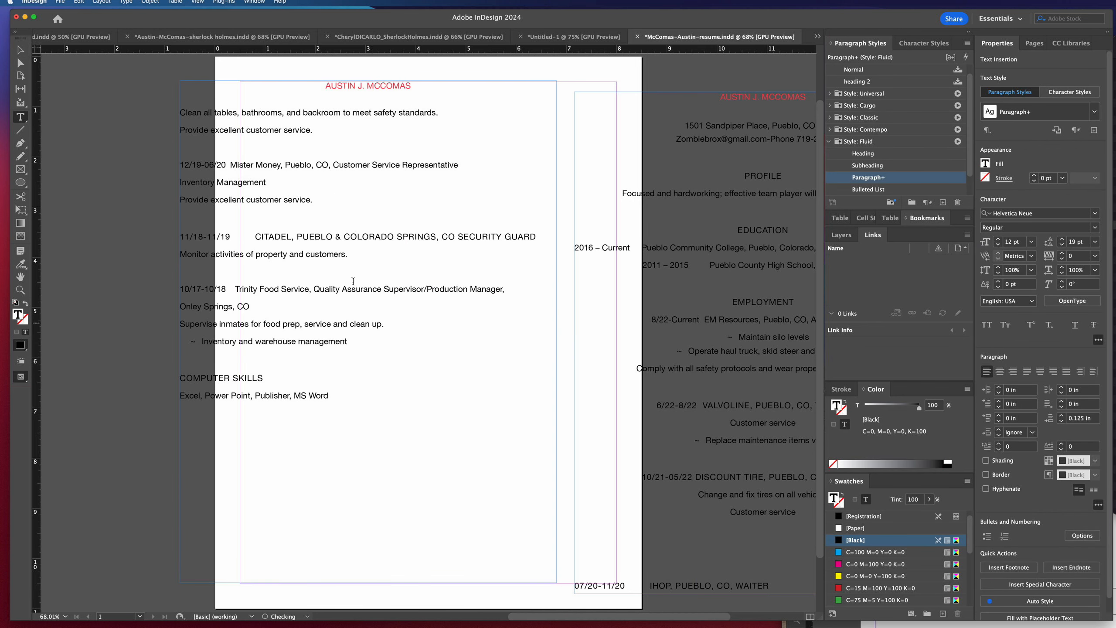
{"action": "left_click_drag", "start_coordinate": [179, 115], "coordinate": [327, 406]}
{"action": "key", "text": "BackSpace"}
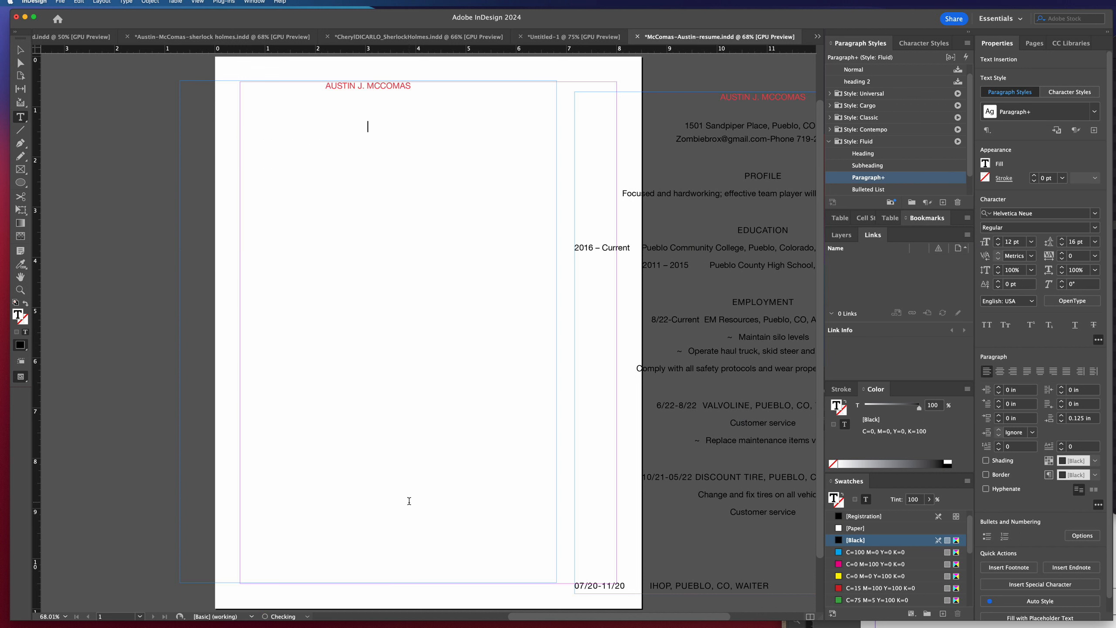
{"action": "key", "text": "BackSpace"}
{"action": "key", "text": "BackSpace"}
{"action": "type", "text": "S"}
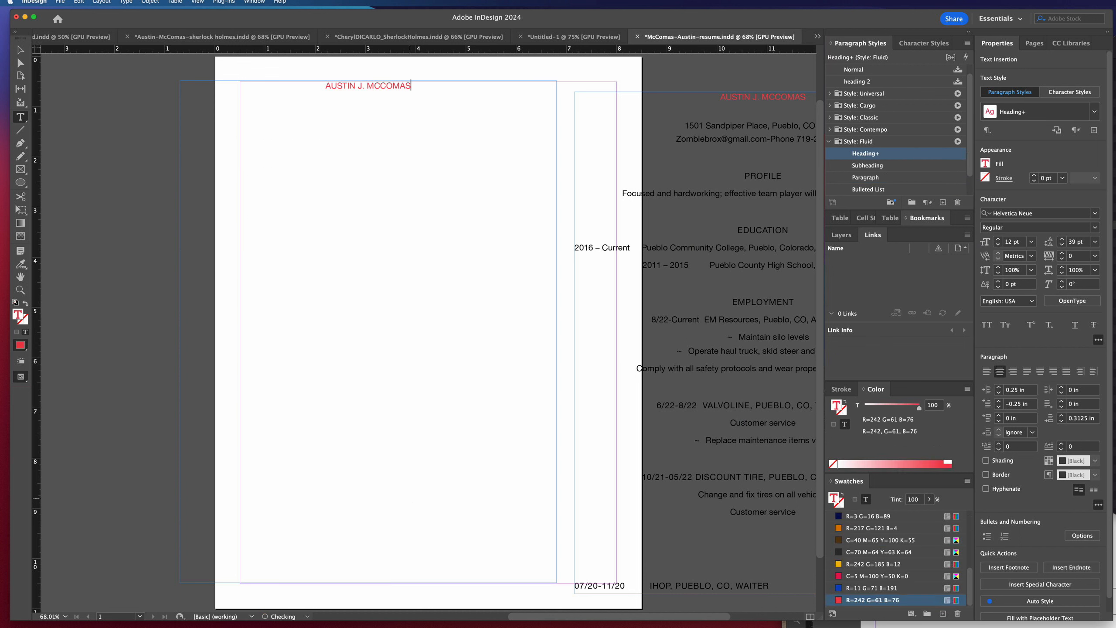
Shrink the name frame to about 3.42 by 0.36 in and place it near the page's upper-left margin corner.
{"action": "left_click", "coordinate": [20, 50]}
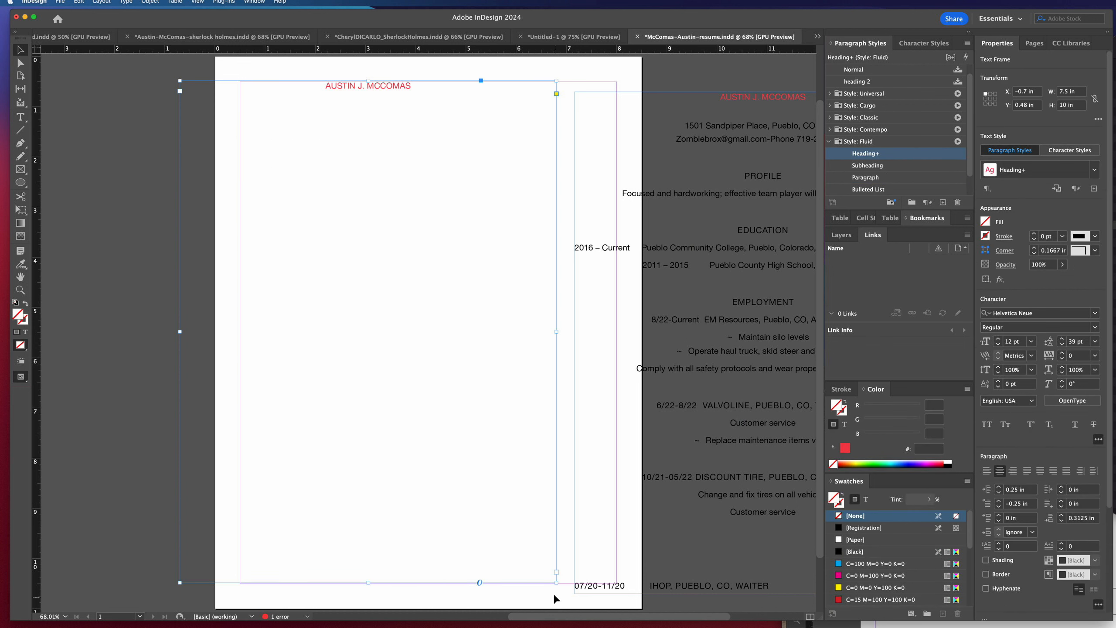
{"action": "left_click_drag", "start_coordinate": [555, 583], "coordinate": [424, 142]}
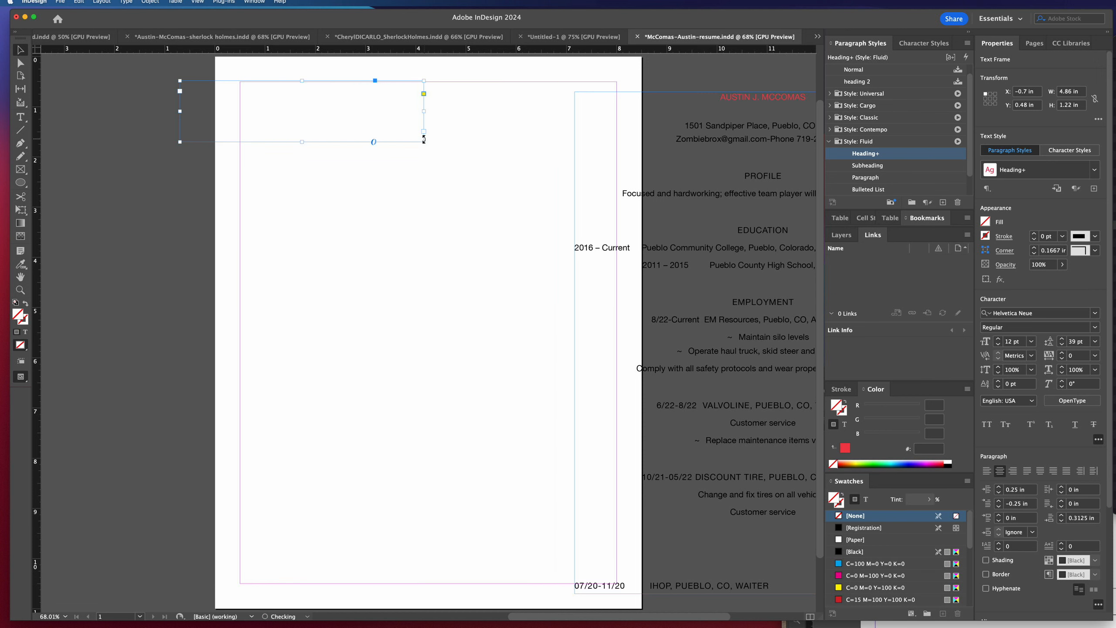
{"action": "left_click_drag", "start_coordinate": [311, 81], "coordinate": [377, 97]}
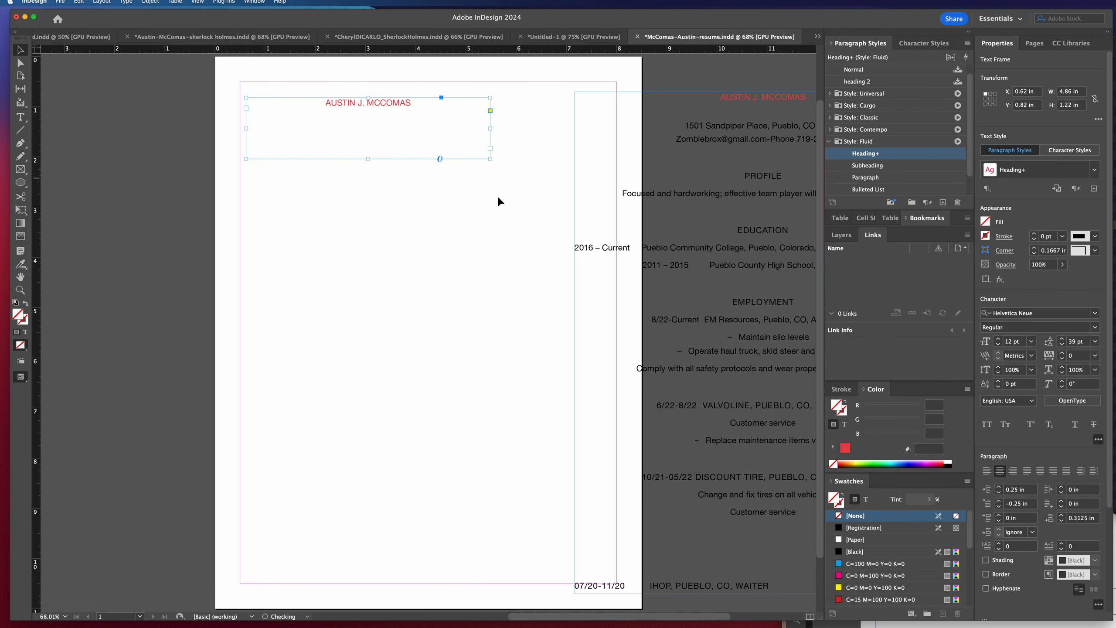
{"action": "left_click_drag", "start_coordinate": [493, 161], "coordinate": [417, 115]}
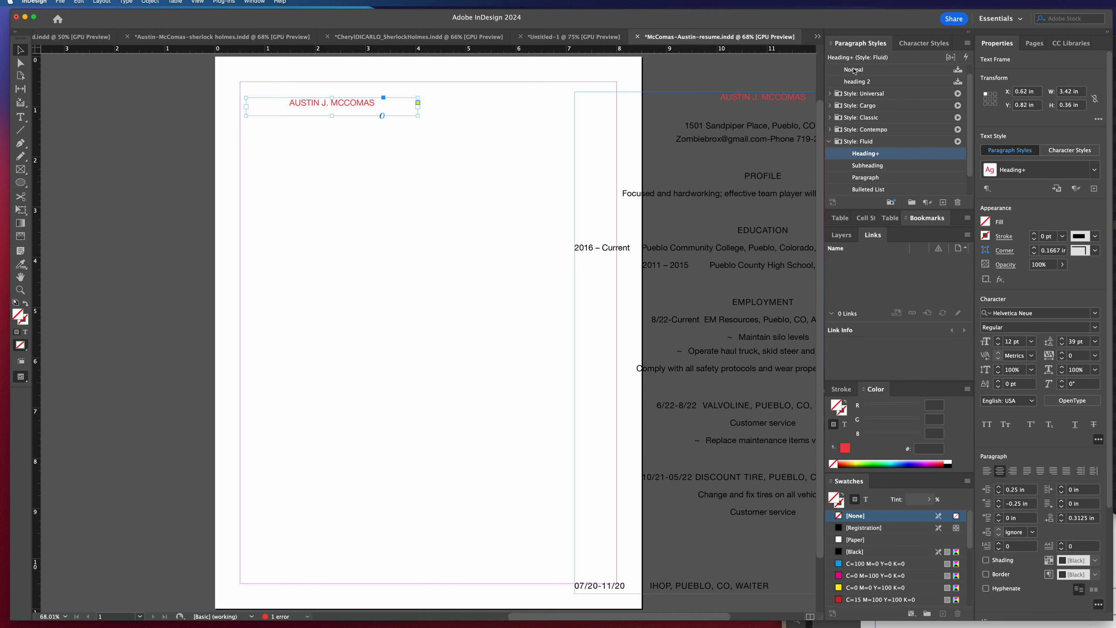
Apply the [Basic Paragraph] style to the name frame and fit it against the left margin, about 0.24 in high.
{"action": "left_click", "coordinate": [923, 43]}
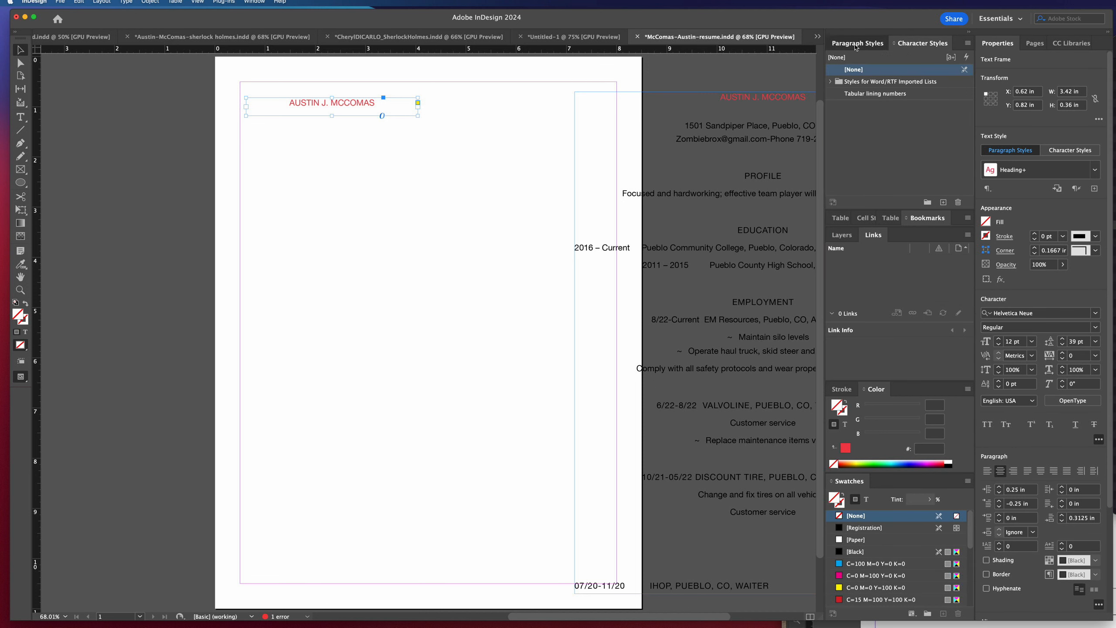
{"action": "left_click", "coordinate": [859, 43]}
{"action": "scroll", "coordinate": [858, 81], "scroll_direction": "up", "scroll_amount": 1}
{"action": "left_click", "coordinate": [864, 70]}
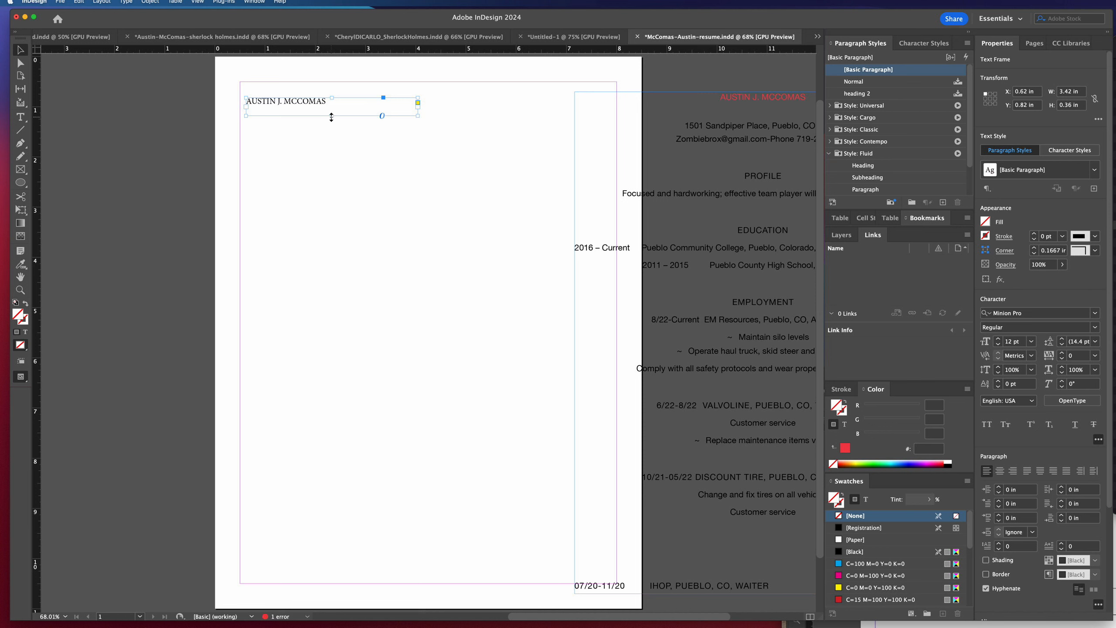
{"action": "left_click_drag", "start_coordinate": [331, 117], "coordinate": [301, 104]}
{"action": "left_click", "coordinate": [344, 160]}
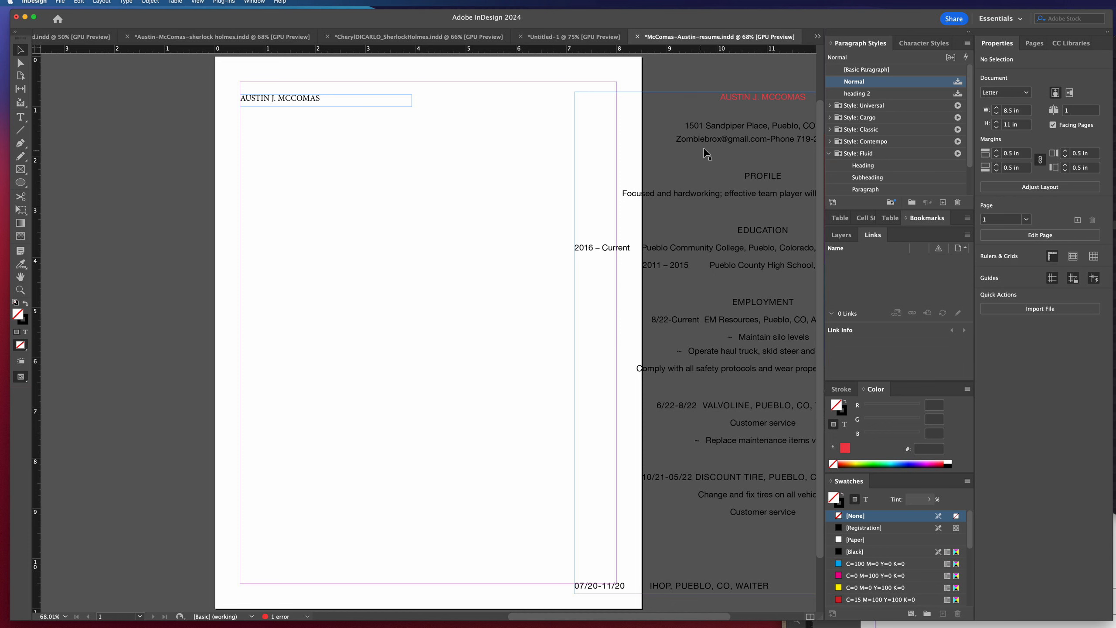
Place a copy of the full résumé frame below the name and delete everything in it except the address and contact lines.
{"action": "left_click_drag", "start_coordinate": [712, 140], "coordinate": [422, 154]}
{"action": "double_click", "coordinate": [402, 134]}
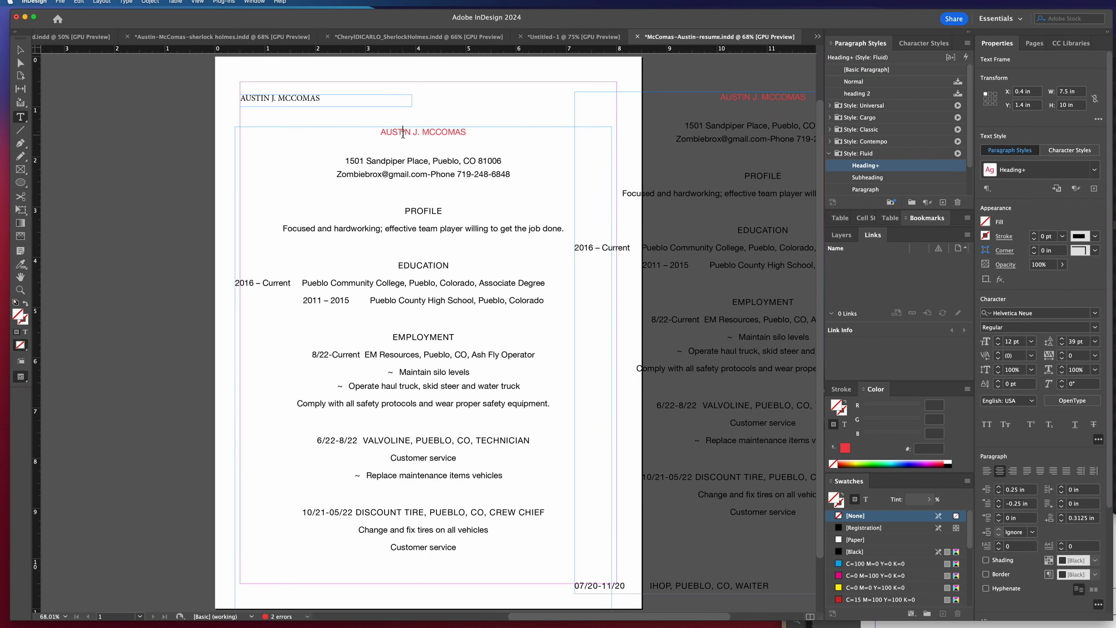
{"action": "triple_click", "coordinate": [403, 133]}
{"action": "key", "text": "BackSpace"}
{"action": "left_click_drag", "start_coordinate": [387, 169], "coordinate": [497, 550]}
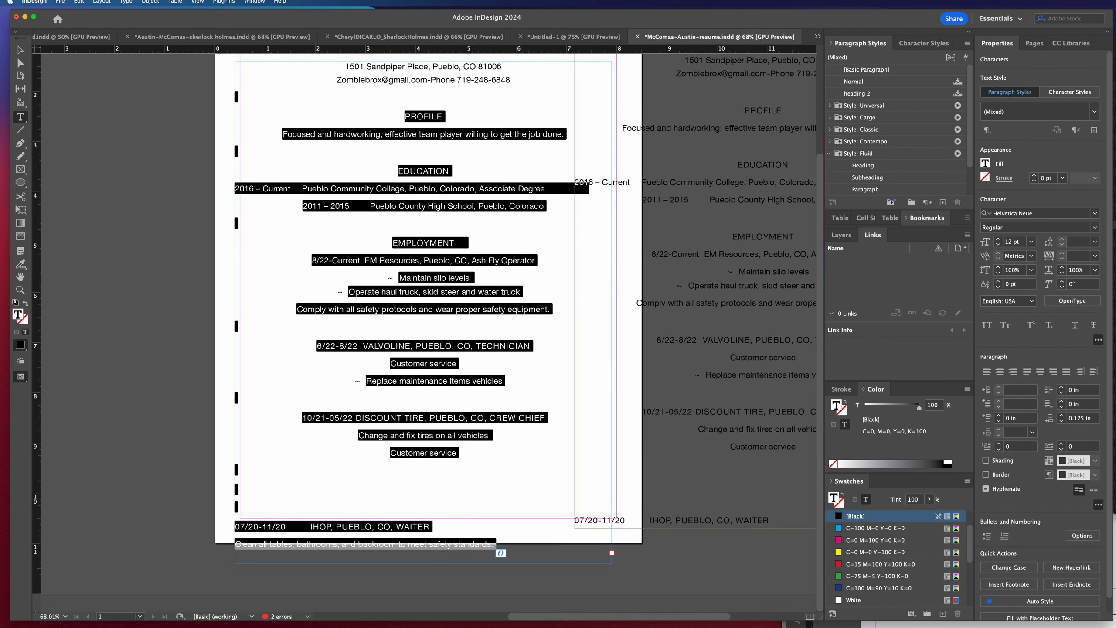
{"action": "key", "text": "BackSpace"}
{"action": "scroll", "coordinate": [506, 574], "scroll_direction": "up", "scroll_amount": 5}
{"action": "left_click_drag", "start_coordinate": [395, 498], "coordinate": [193, 233]}
{"action": "key", "text": "BackSpace"}
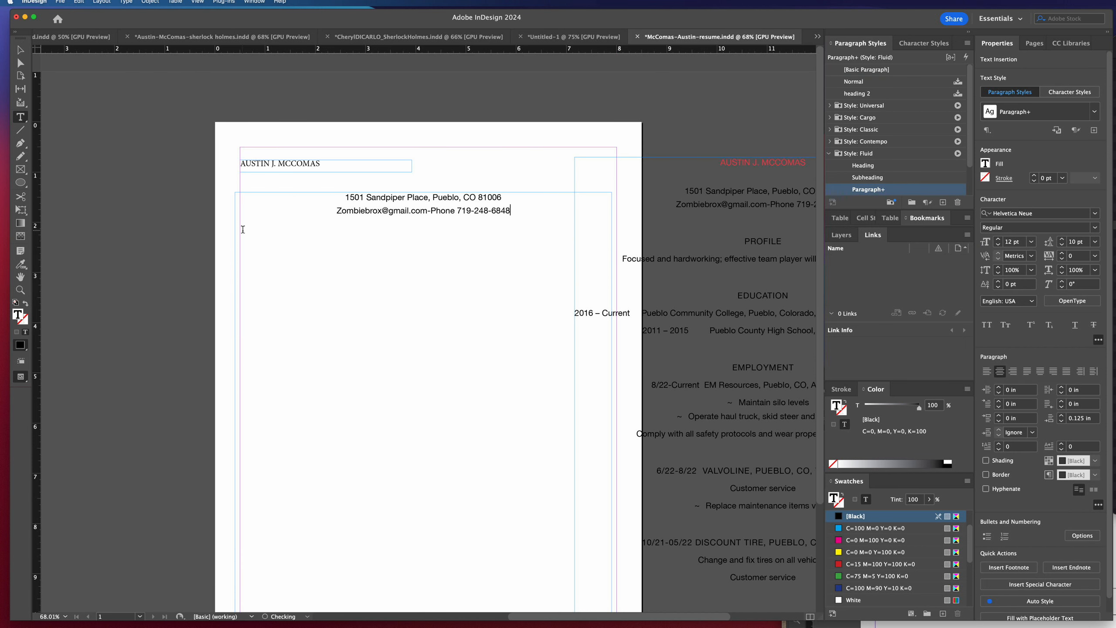
Set the contact frame in [Basic Paragraph] and fit it under the name at the left margin, about 3.73 by 0.36 in.
{"action": "scroll", "coordinate": [443, 223], "scroll_direction": "left", "scroll_amount": 1}
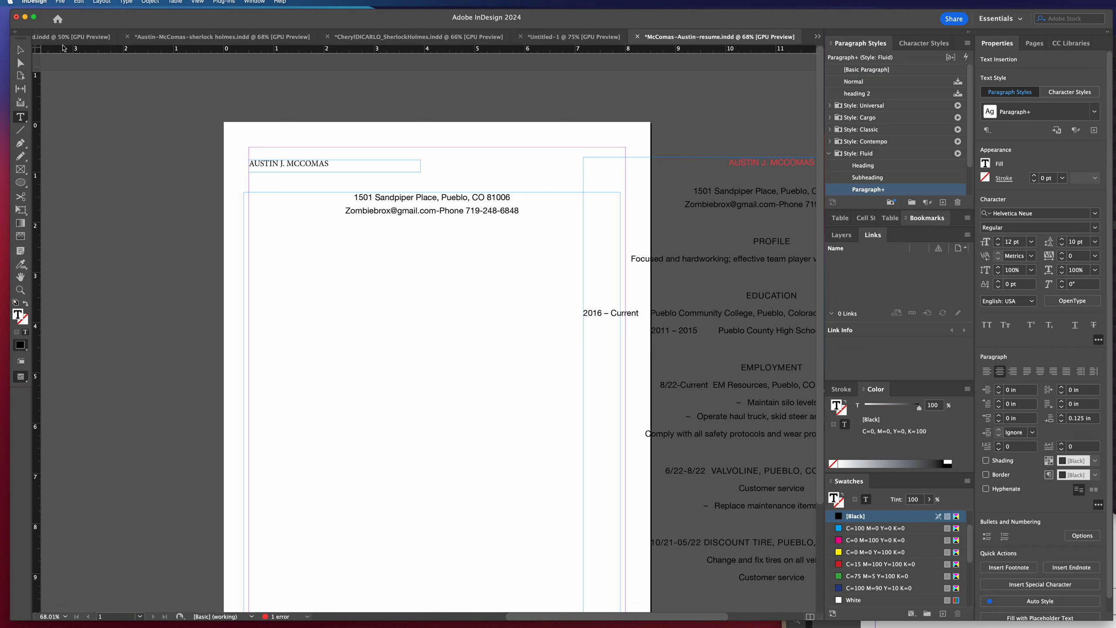
{"action": "left_click", "coordinate": [20, 50]}
{"action": "left_click_drag", "start_coordinate": [620, 192], "coordinate": [431, 408]}
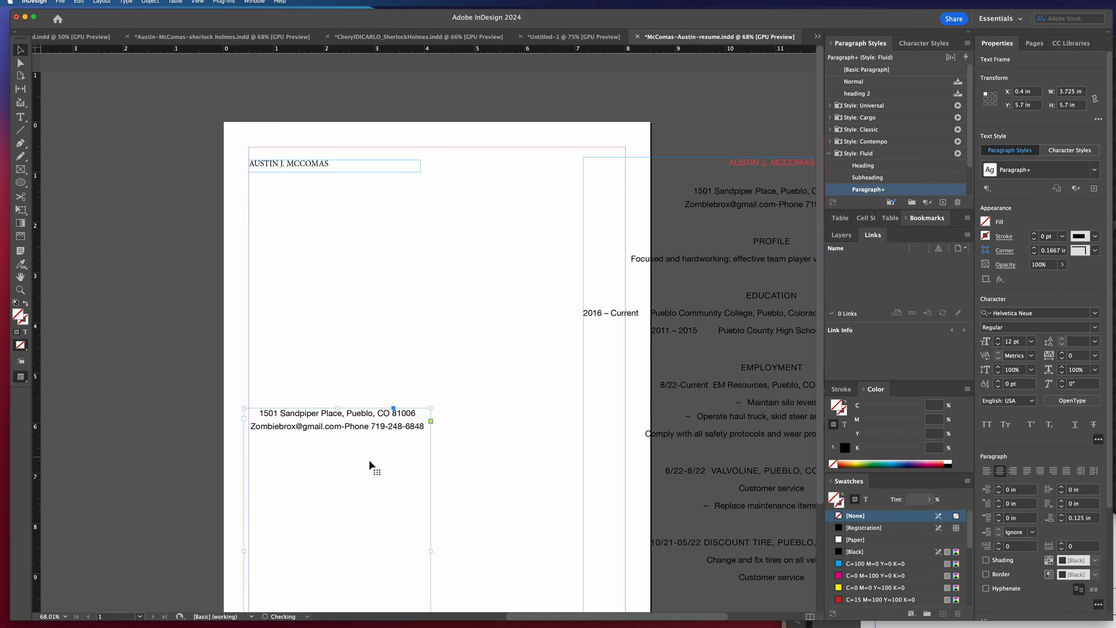
{"action": "left_click", "coordinate": [863, 71]}
{"action": "left_click_drag", "start_coordinate": [343, 413], "coordinate": [347, 195]}
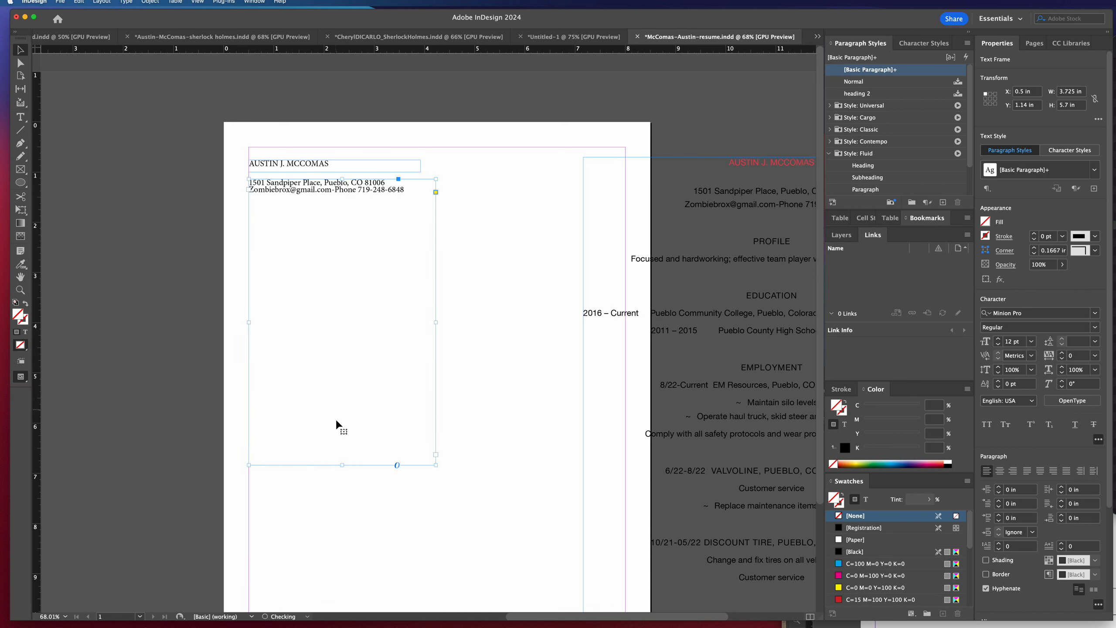
{"action": "left_click_drag", "start_coordinate": [336, 464], "coordinate": [343, 197]}
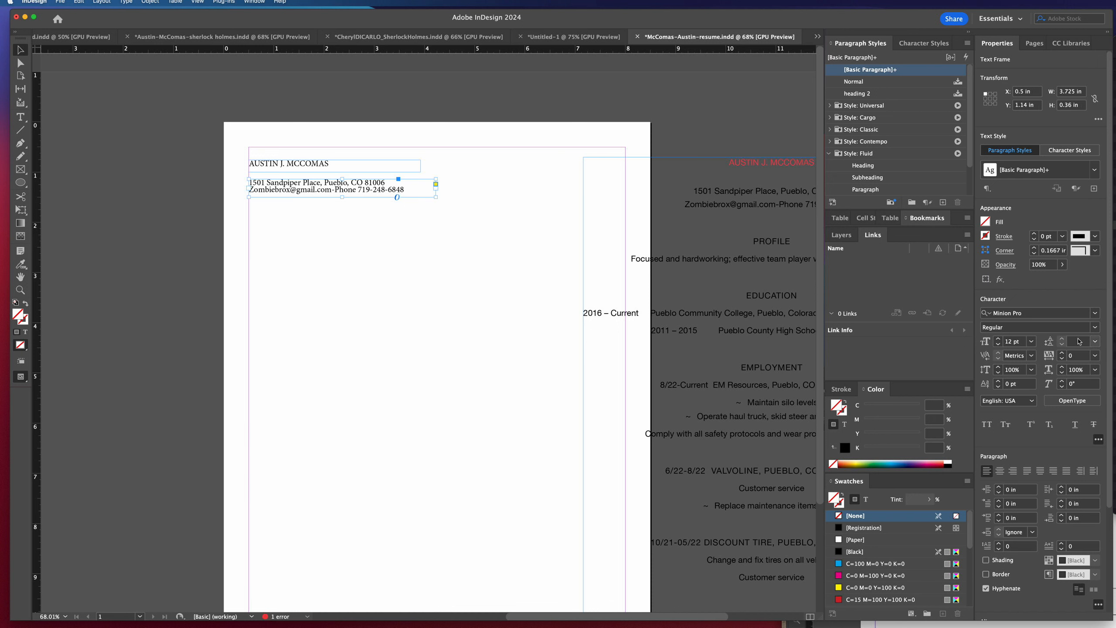
Reapply [Basic Paragraph] to the contact frame with overrides cleared and make the frame slightly taller to fit both lines.
{"action": "right_click", "coordinate": [888, 72]}
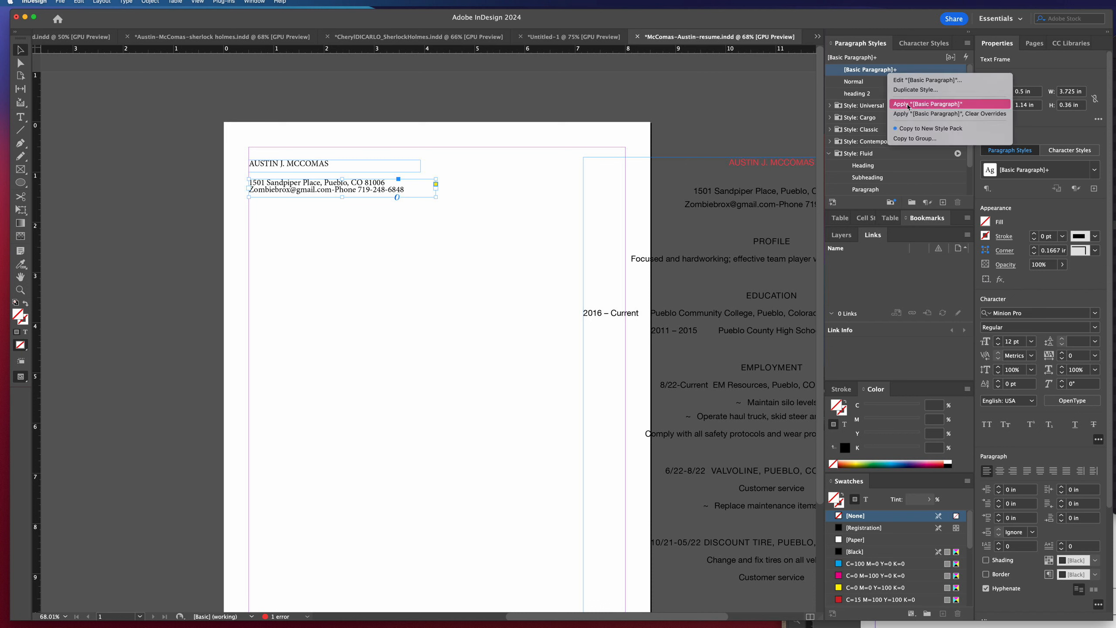
{"action": "left_click", "coordinate": [928, 114]}
{"action": "left_click_drag", "start_coordinate": [342, 199], "coordinate": [342, 205]}
{"action": "left_click", "coordinate": [308, 167]}
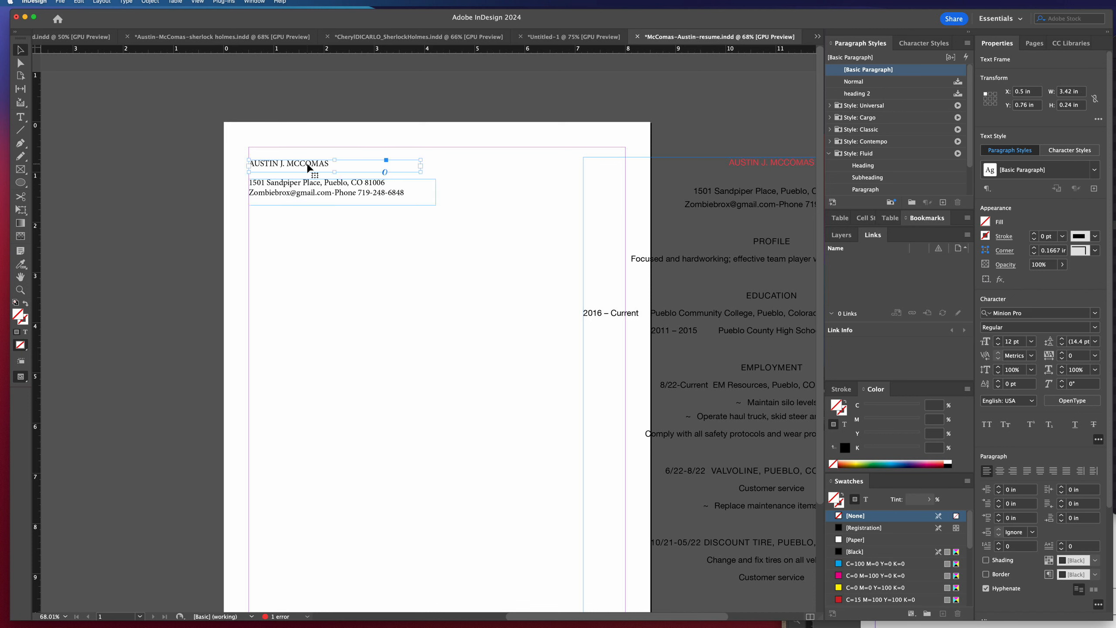
{"action": "left_click", "coordinate": [482, 229]}
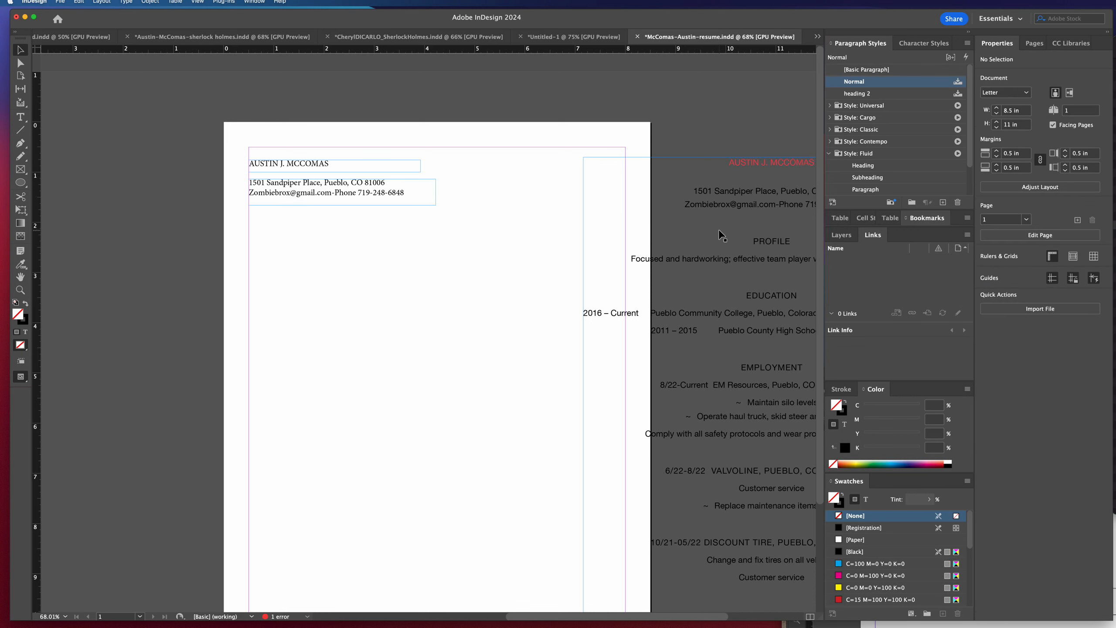
Place another copy of the full résumé frame below the contact frame and delete its name, address and contact lines.
{"action": "left_click", "coordinate": [760, 244]}
{"action": "left_click_drag", "start_coordinate": [741, 253], "coordinate": [404, 347]}
{"action": "scroll", "coordinate": [441, 339], "scroll_direction": "down", "scroll_amount": 5}
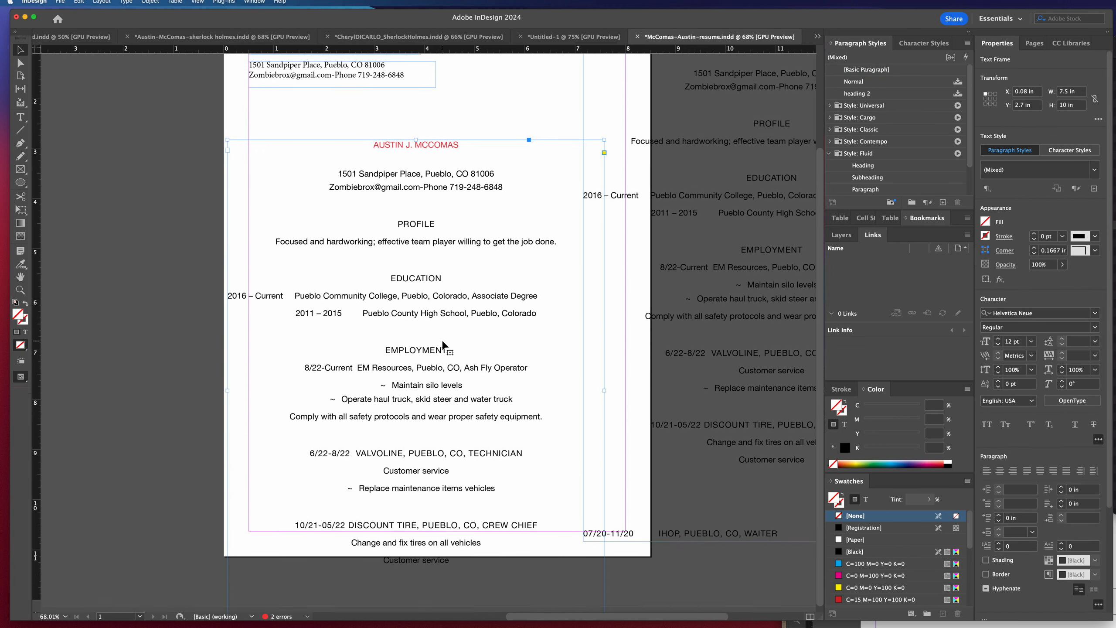
{"action": "double_click", "coordinate": [457, 227]}
{"action": "left_click_drag", "start_coordinate": [515, 224], "coordinate": [337, 175]}
{"action": "key", "text": "BackSpace"}
{"action": "key", "text": "BackSpace"}
{"action": "key", "text": "BackSpace"}
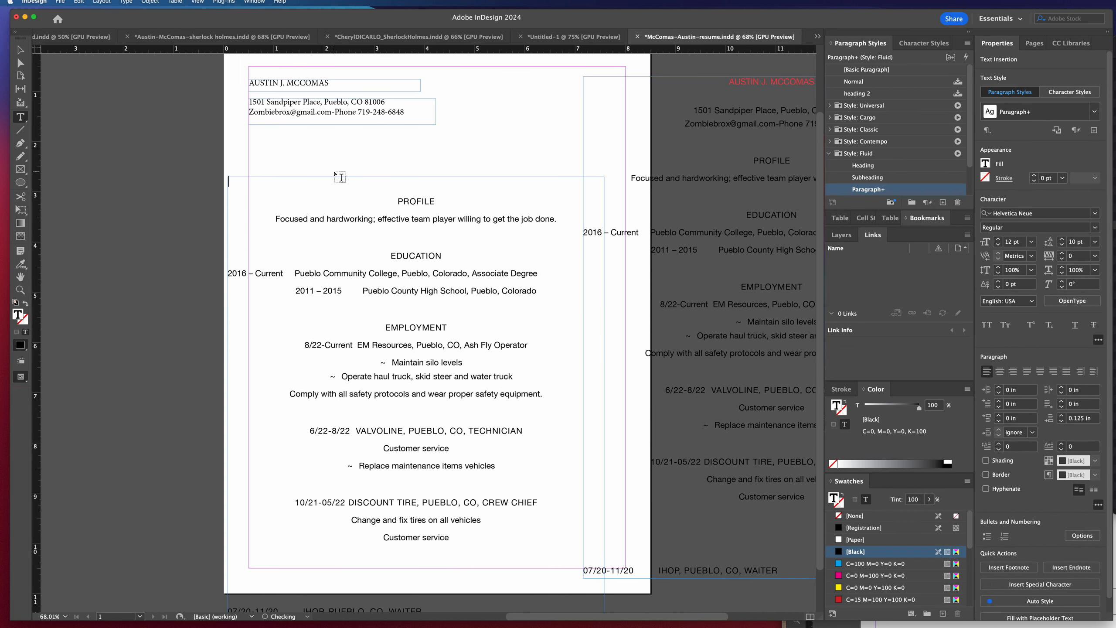
Delete all text after the profile sentence in the new copy, keeping only the PROFILE section.
{"action": "left_click_drag", "start_coordinate": [408, 221], "coordinate": [229, 607]}
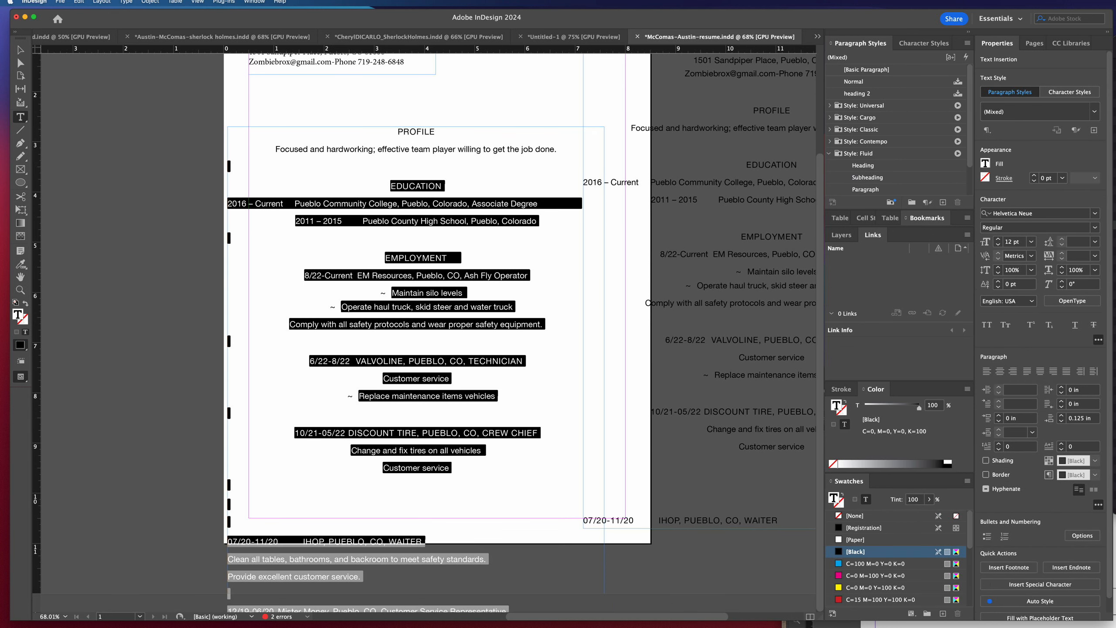
{"action": "key", "text": "BackSpace"}
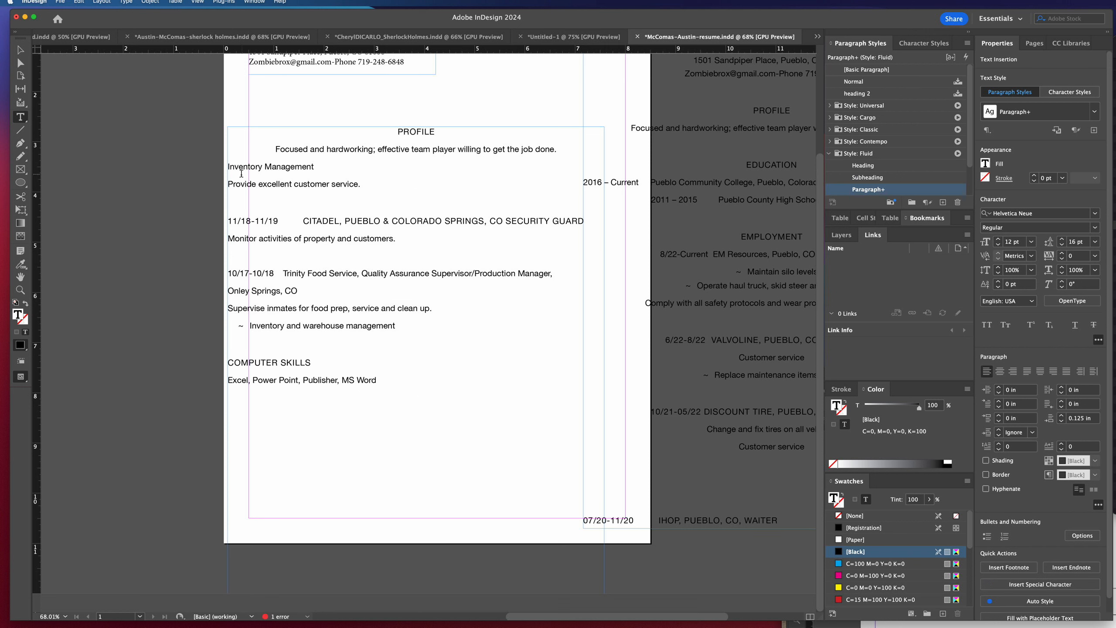
{"action": "left_click_drag", "start_coordinate": [230, 167], "coordinate": [414, 419]}
{"action": "key", "text": "BackSpace"}
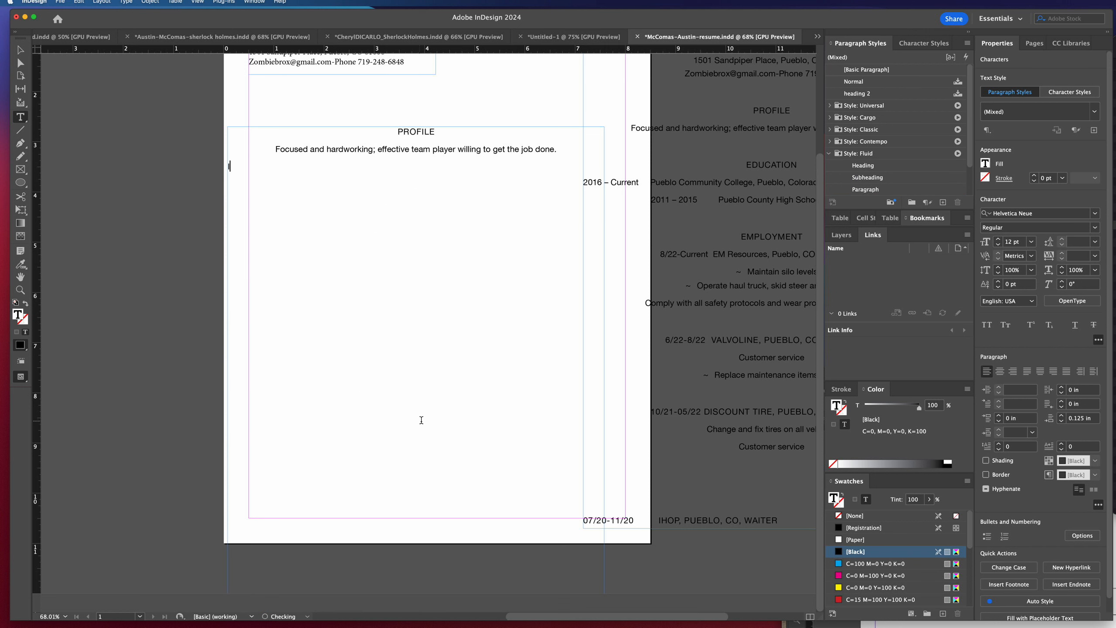
{"action": "key", "text": "BackSpace"}
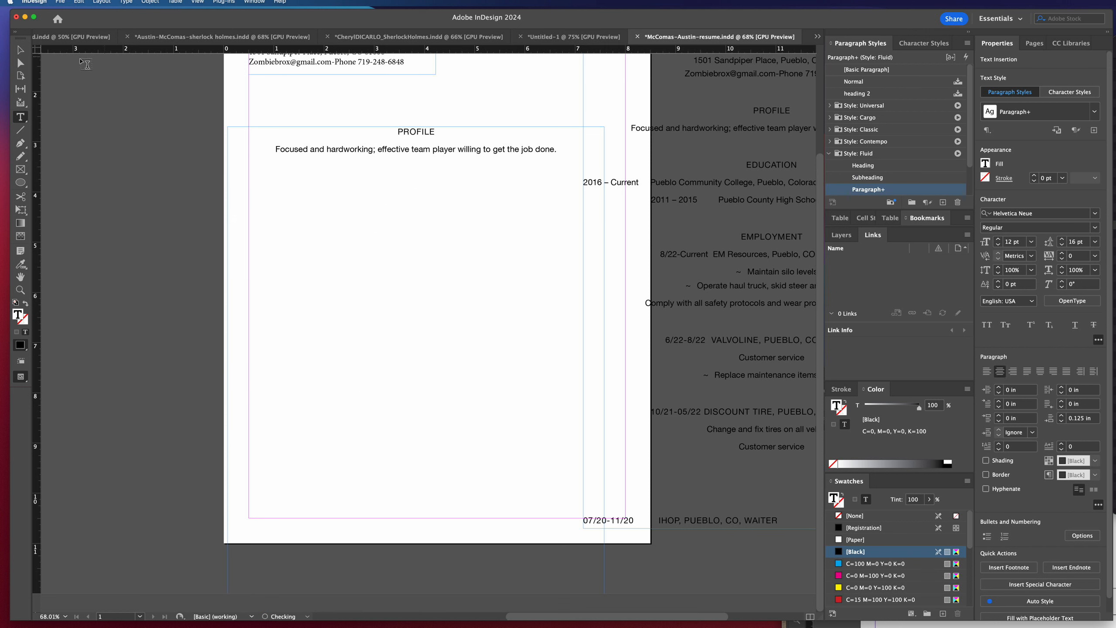
Reduce the profile frame to about 4.44 by 5.44 in and move it under the contact frame at the left margin.
{"action": "left_click", "coordinate": [20, 50]}
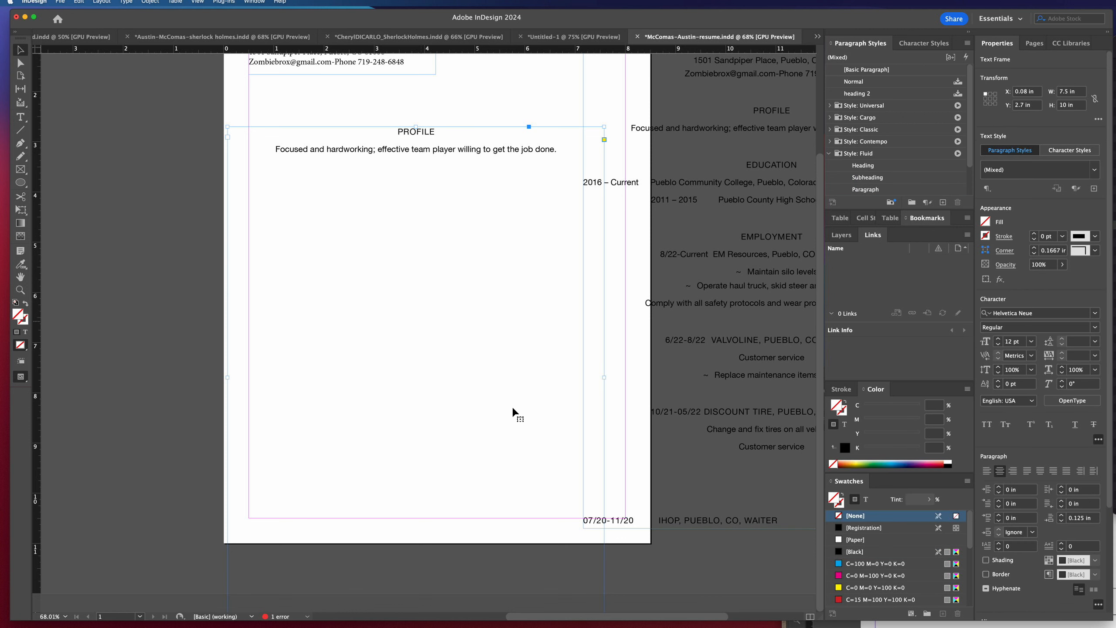
{"action": "left_click_drag", "start_coordinate": [604, 127], "coordinate": [451, 355]}
{"action": "left_click_drag", "start_coordinate": [327, 379], "coordinate": [349, 115]}
Apply [Basic Paragraph] with overrides cleared to the profile frame, then make the frame wider and much shorter around its text.
{"action": "right_click", "coordinate": [882, 71]}
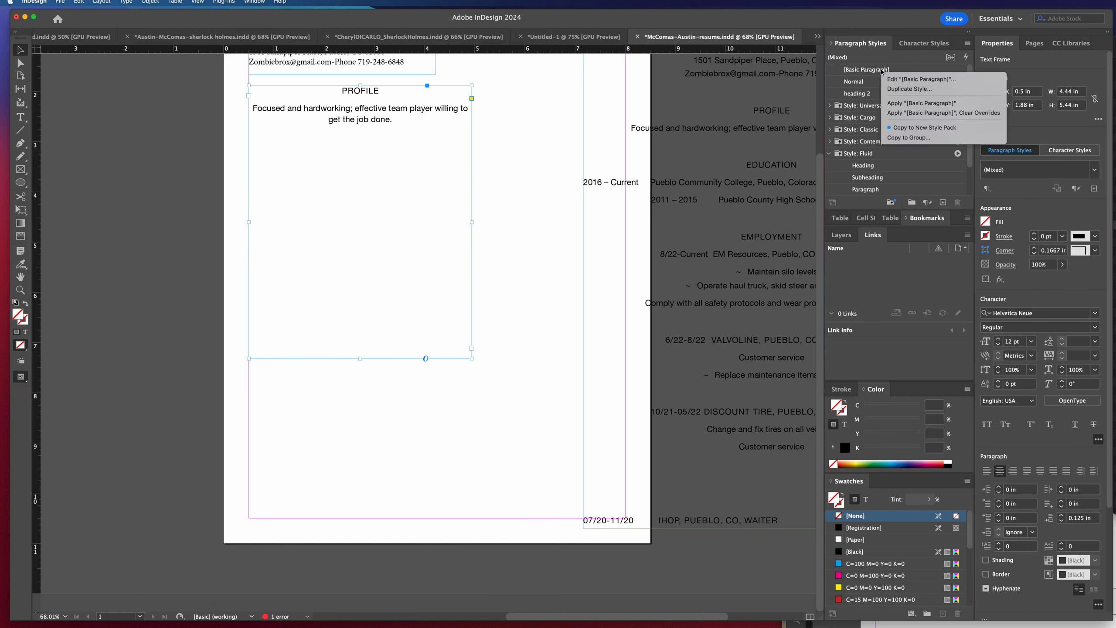
{"action": "left_click", "coordinate": [923, 113]}
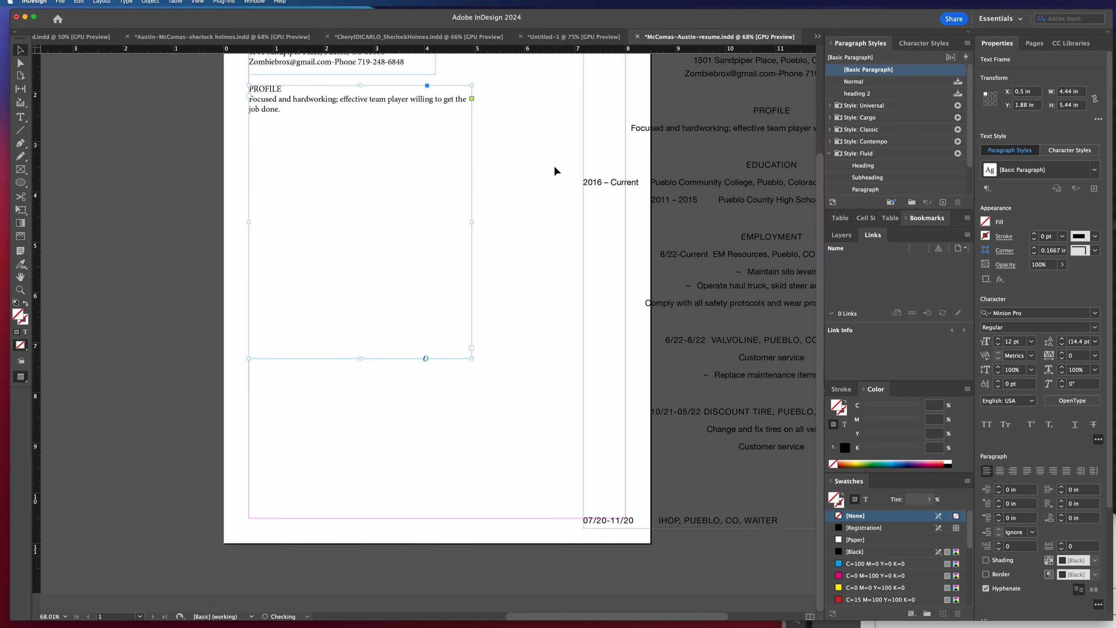
{"action": "left_click_drag", "start_coordinate": [472, 360], "coordinate": [558, 123]}
Place a copy of the full résumé frame below the profile frame and delete its text above the EDUCATION heading.
{"action": "scroll", "coordinate": [555, 143], "scroll_direction": "up", "scroll_amount": 1}
{"action": "left_click_drag", "start_coordinate": [720, 176], "coordinate": [380, 282]}
{"action": "double_click", "coordinate": [420, 222]}
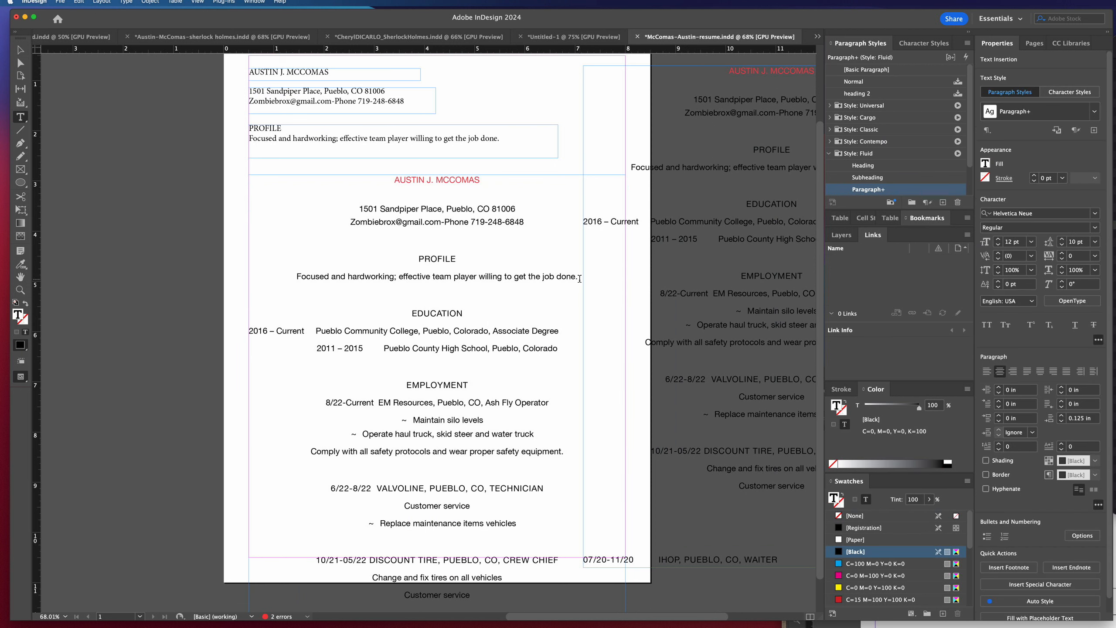
{"action": "left_click_drag", "start_coordinate": [578, 277], "coordinate": [334, 176]}
{"action": "key", "text": "BackSpace"}
{"action": "key", "text": "BackSpace"}
{"action": "key", "text": "BackSpace"}
{"action": "key", "text": "BackSpace"}
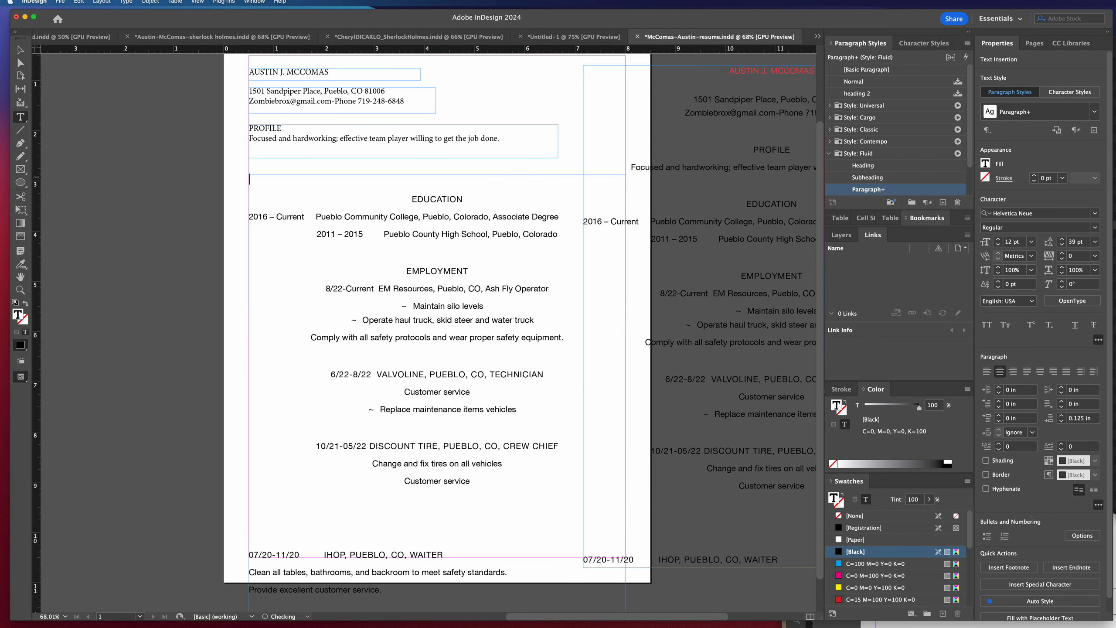
Delete all text after the high school line in the new copy, keeping only the EDUCATION section.
{"action": "left_click_drag", "start_coordinate": [384, 236], "coordinate": [491, 612]}
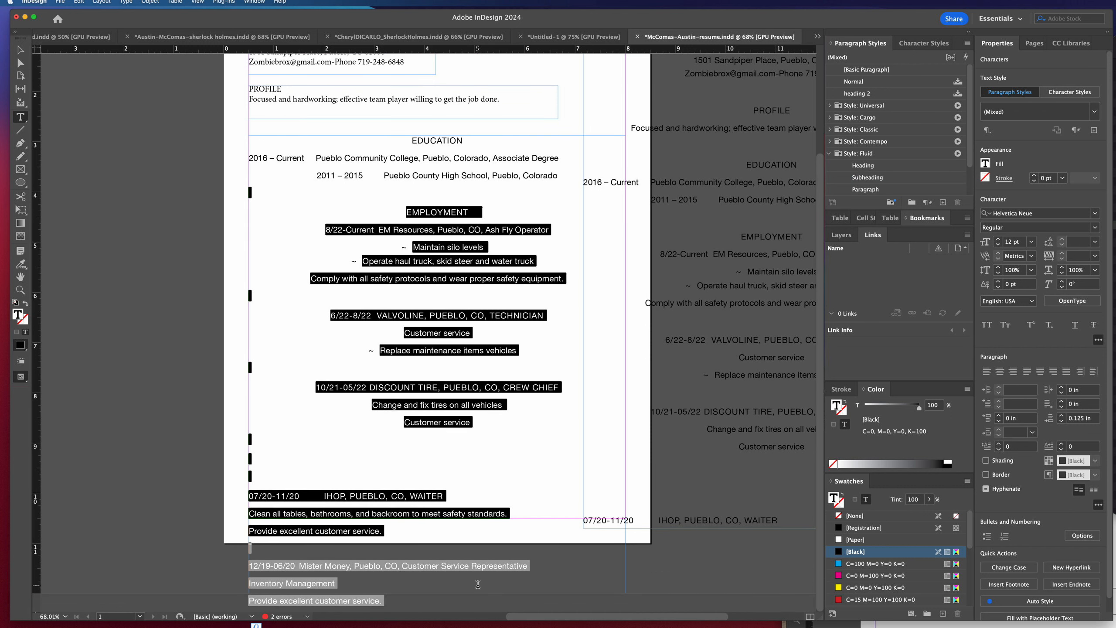
{"action": "key", "text": "BackSpace"}
{"action": "left_click_drag", "start_coordinate": [248, 188], "coordinate": [369, 444]}
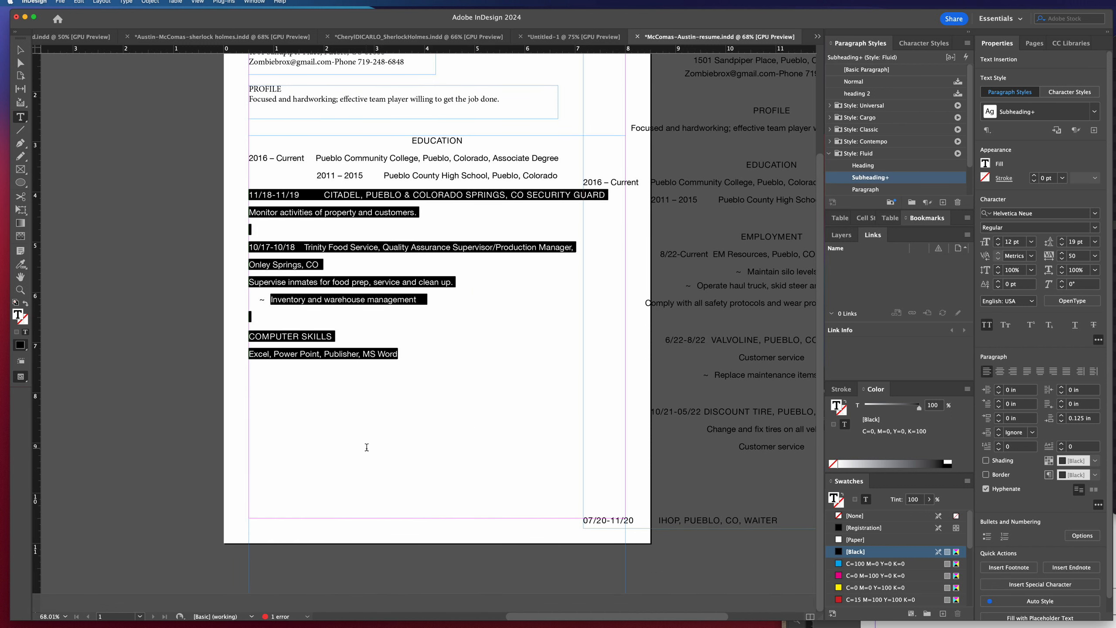
{"action": "key", "text": "BackSpace"}
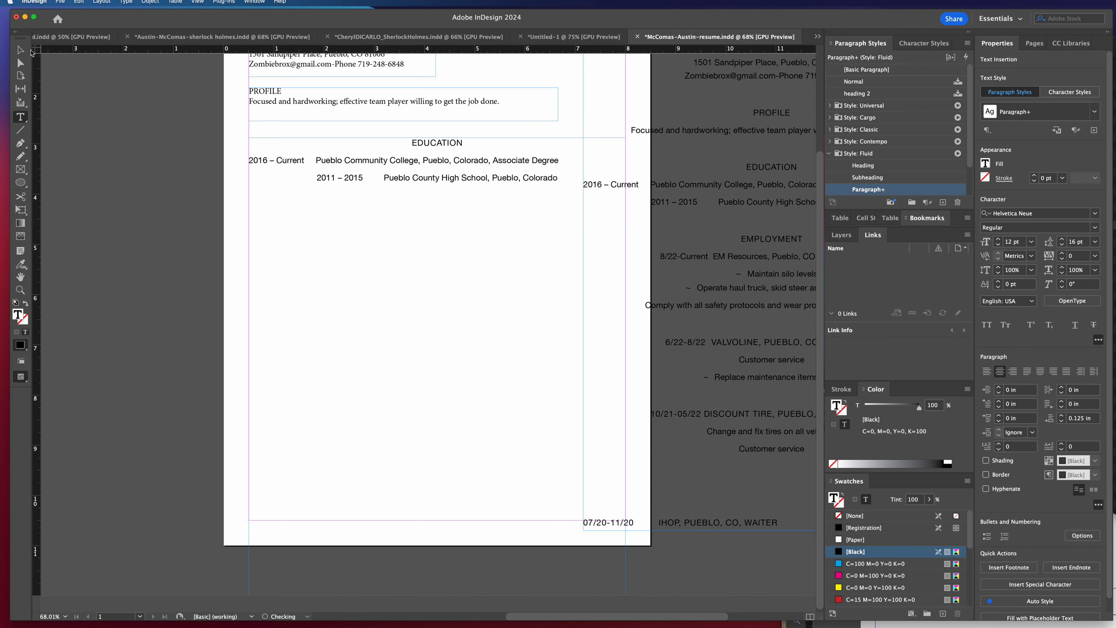
Apply [Basic Paragraph] with overrides cleared to the education frame, then shrink it around its text to about 6.16 in wide.
{"action": "key", "text": "Escape"}
{"action": "right_click", "coordinate": [868, 74]}
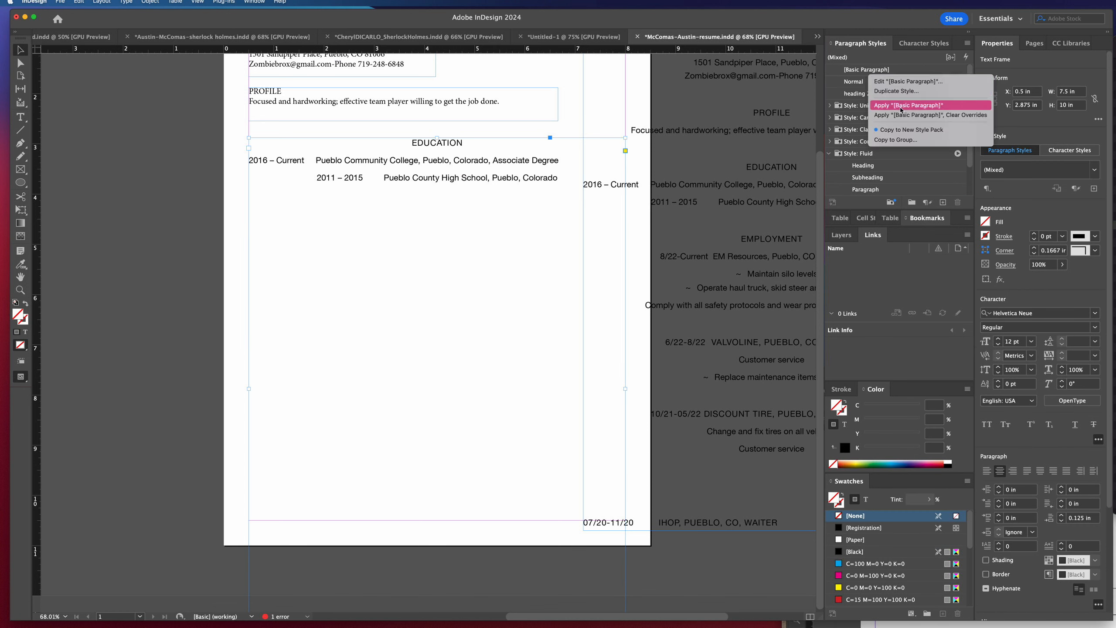
{"action": "left_click", "coordinate": [905, 116]}
{"action": "left_click_drag", "start_coordinate": [625, 138], "coordinate": [539, 304]}
{"action": "left_click_drag", "start_coordinate": [395, 355], "coordinate": [395, 183]}
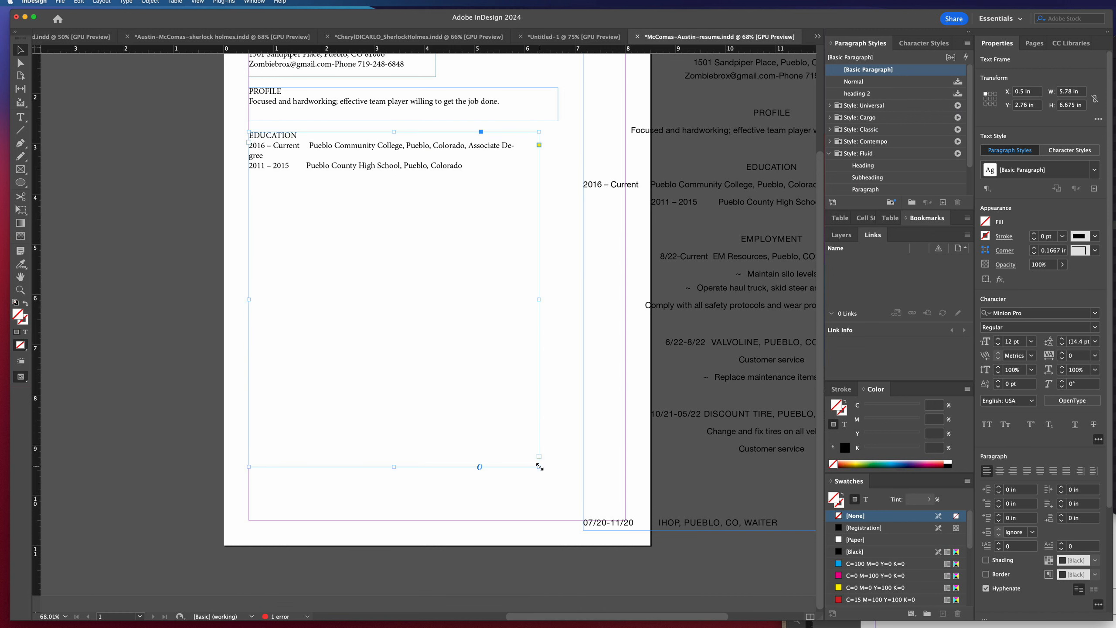
{"action": "left_click_drag", "start_coordinate": [539, 466], "coordinate": [559, 182]}
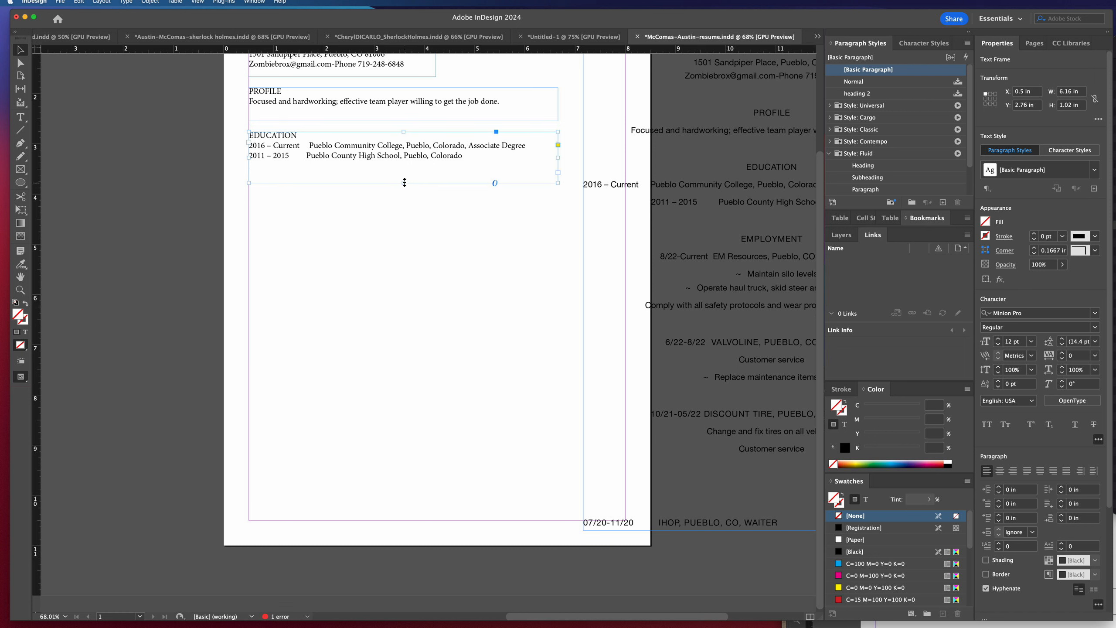
{"action": "left_click_drag", "start_coordinate": [405, 182], "coordinate": [405, 166]}
Place a copy of the full résumé frame below the education frame and delete its text above the EMPLOYMENT heading.
{"action": "left_click", "coordinate": [779, 189]}
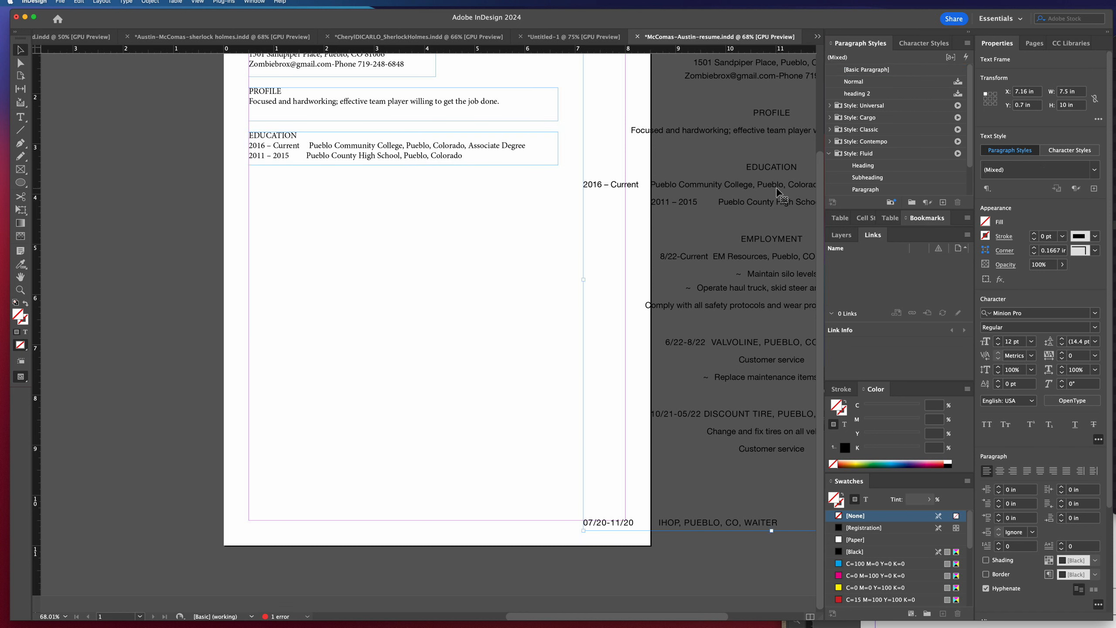
{"action": "left_click_drag", "start_coordinate": [779, 190], "coordinate": [401, 350]}
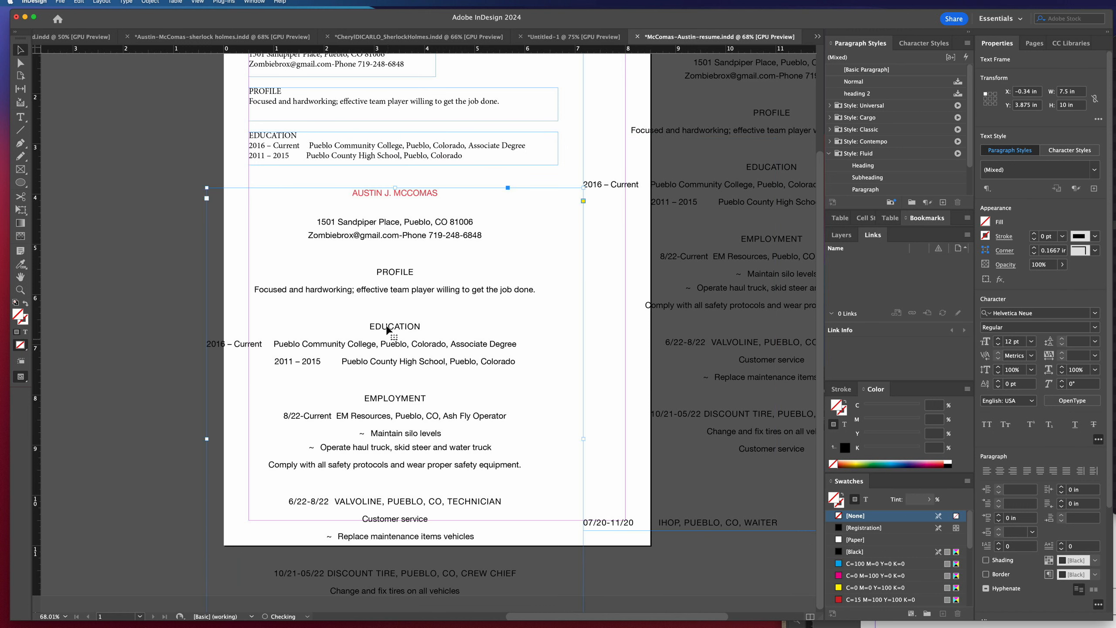
{"action": "double_click", "coordinate": [389, 249]}
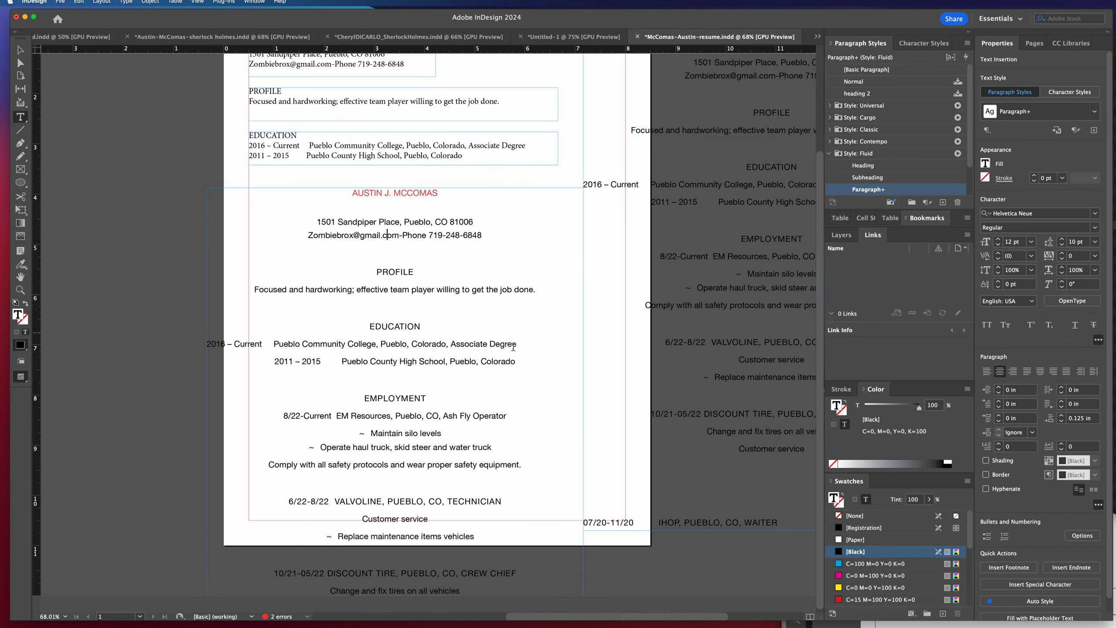
{"action": "left_click_drag", "start_coordinate": [520, 365], "coordinate": [302, 189]}
{"action": "key", "text": "Delete"}
{"action": "key", "text": "Delete"}
{"action": "key", "text": "Delete"}
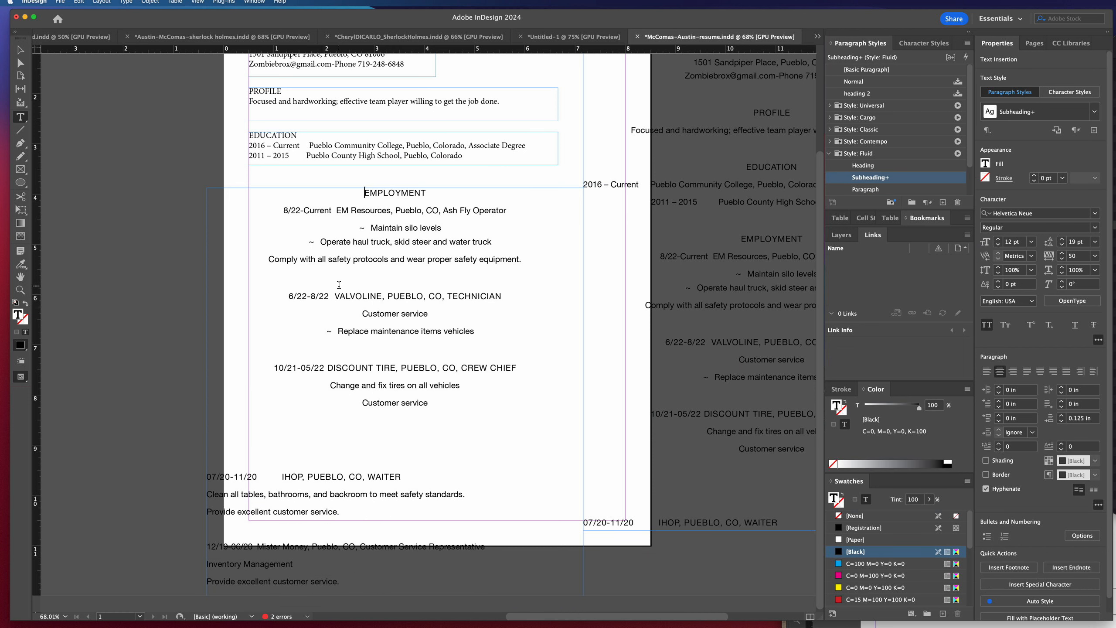
Apply [Basic Paragraph] with overrides cleared to the employment frame and align it with the left margin below the education frame.
{"action": "scroll", "coordinate": [342, 287], "scroll_direction": "down", "scroll_amount": 1}
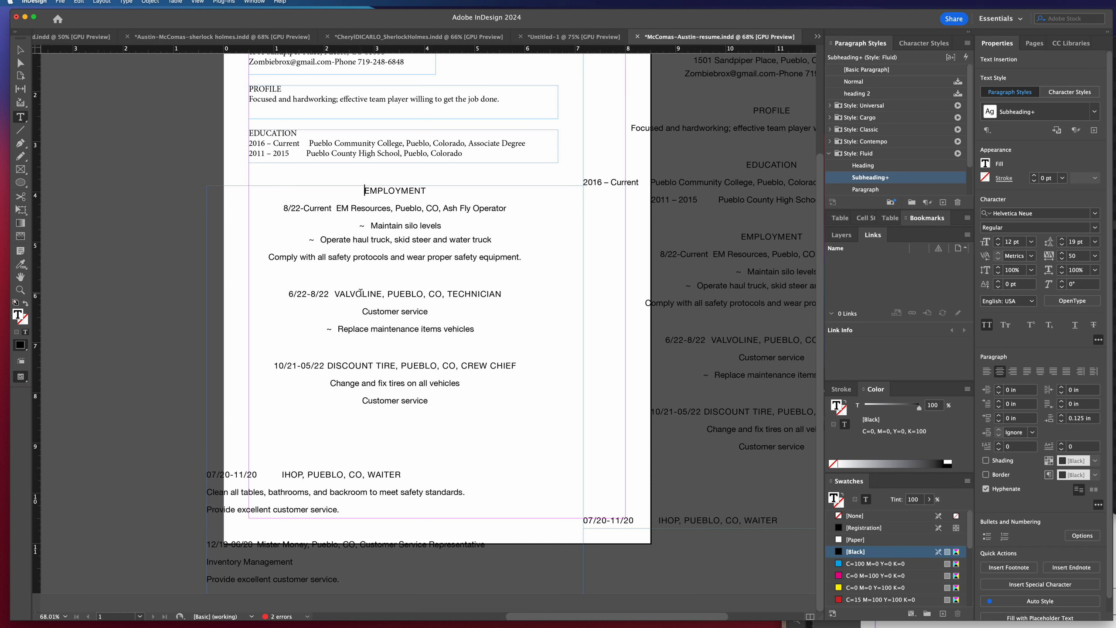
{"action": "left_click", "coordinate": [20, 49]}
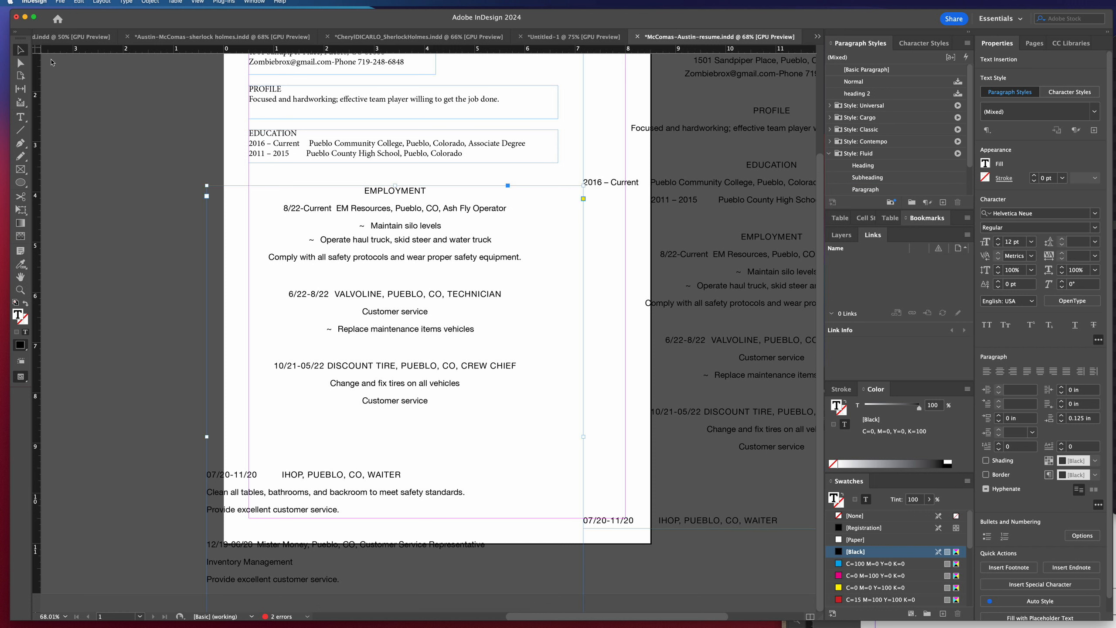
{"action": "right_click", "coordinate": [864, 72]}
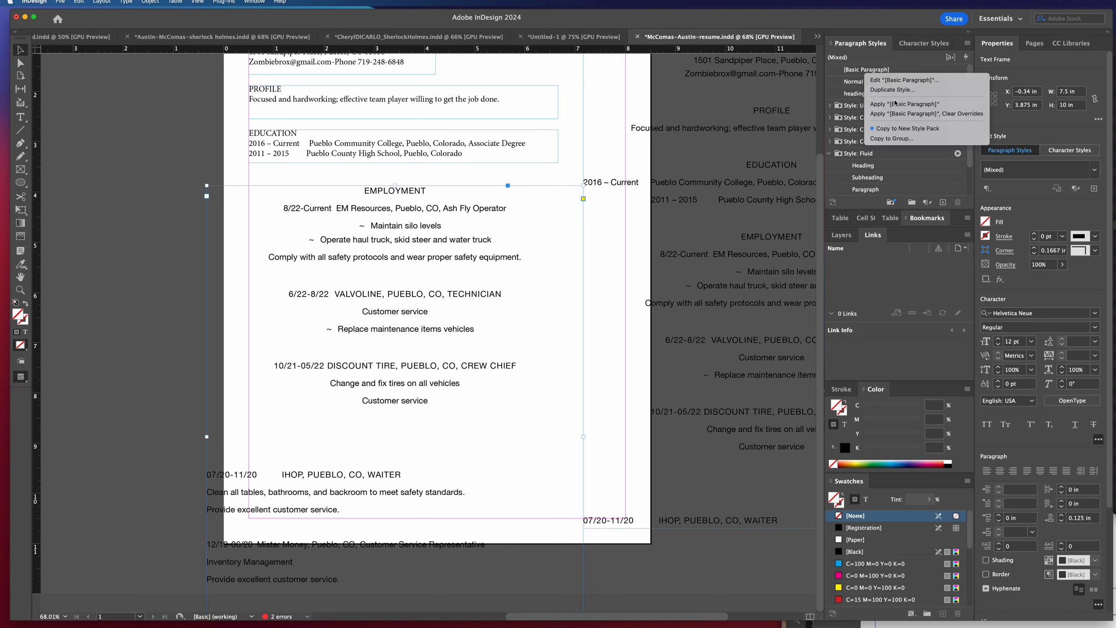
{"action": "left_click", "coordinate": [903, 115]}
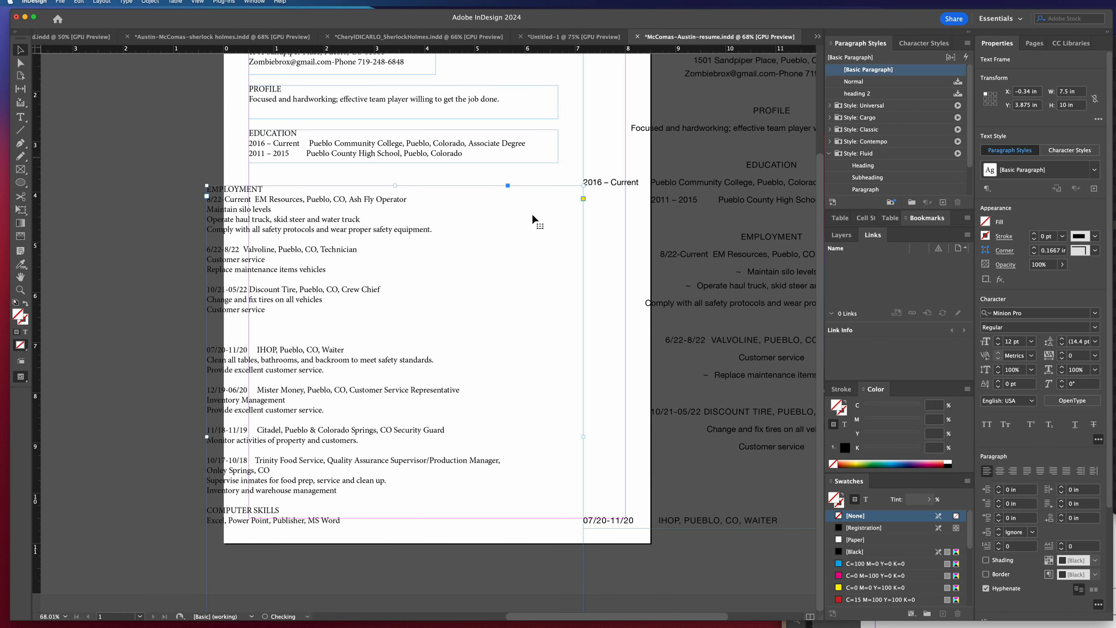
{"action": "left_click_drag", "start_coordinate": [271, 255], "coordinate": [313, 247]}
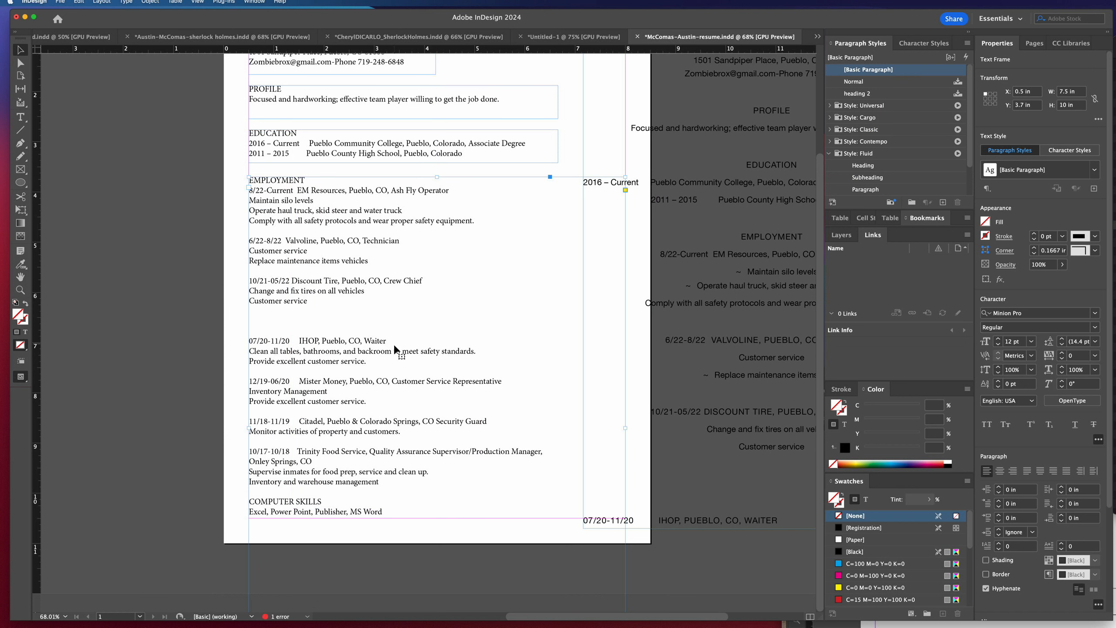
Remove the two extra blank lines above the IHOP entry in the employment text.
{"action": "double_click", "coordinate": [311, 318]}
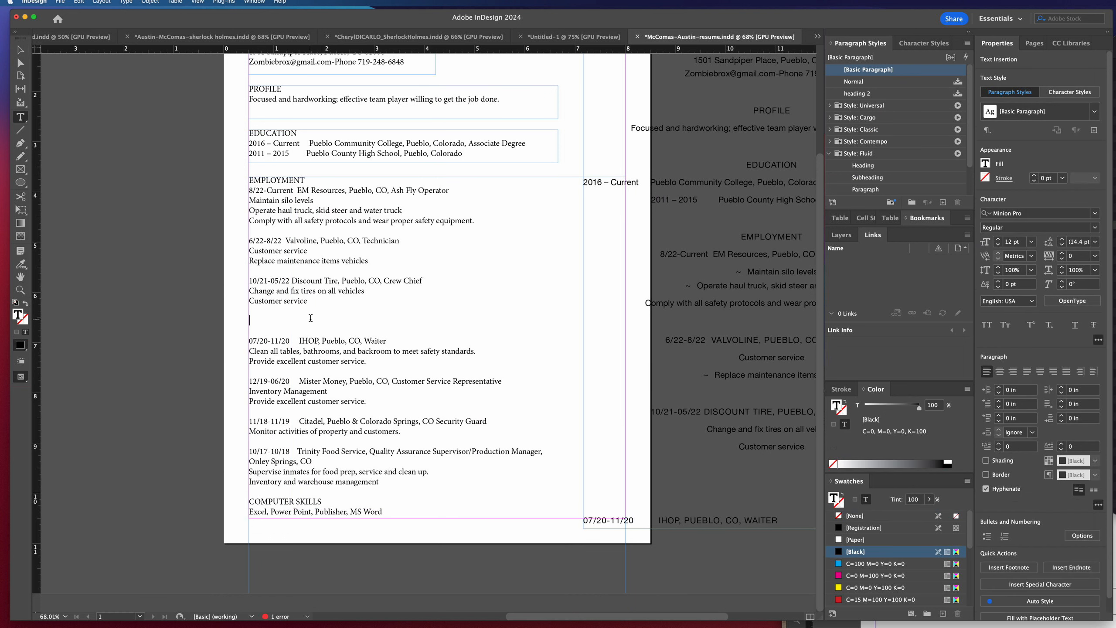
{"action": "key", "text": "BackSpace"}
{"action": "key", "text": "BackSpace"}
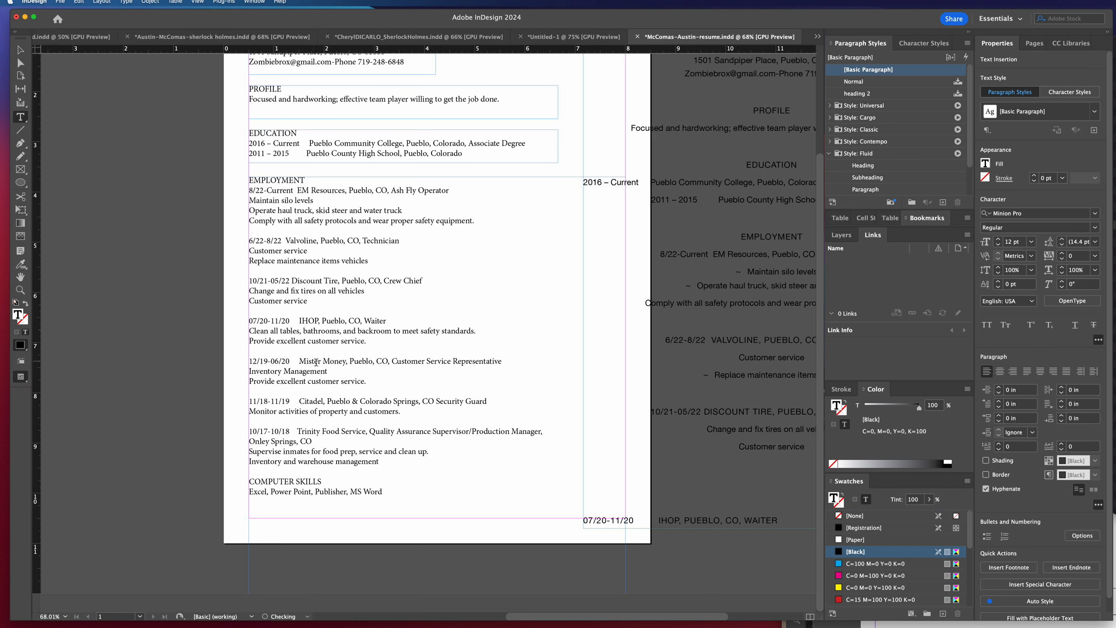
{"action": "key", "text": "Escape"}
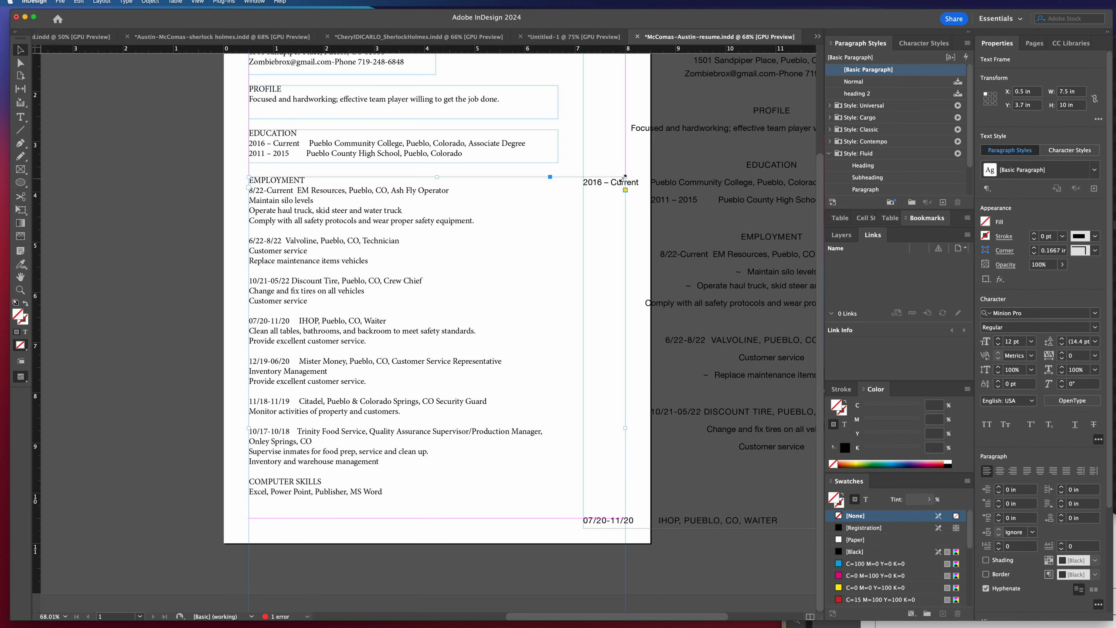
Resize the employment frame to about 6.16 by 7.42 in and move it up close beneath the education frame.
{"action": "left_click_drag", "start_coordinate": [626, 177], "coordinate": [558, 371]}
{"action": "left_click_drag", "start_coordinate": [425, 458], "coordinate": [349, 273]}
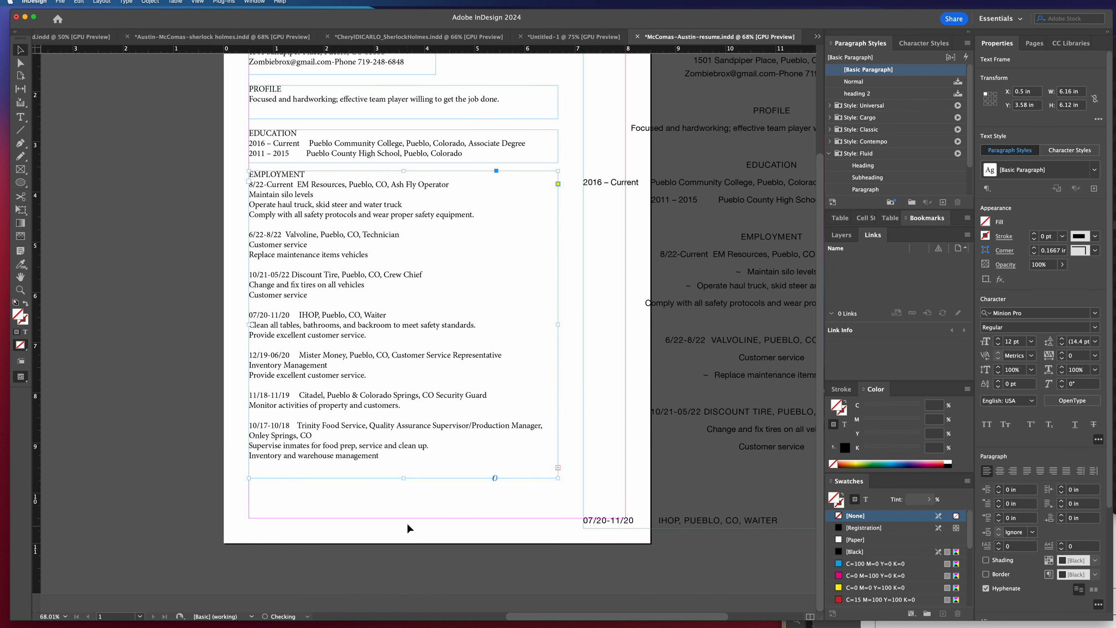
{"action": "left_click_drag", "start_coordinate": [405, 478], "coordinate": [403, 549]}
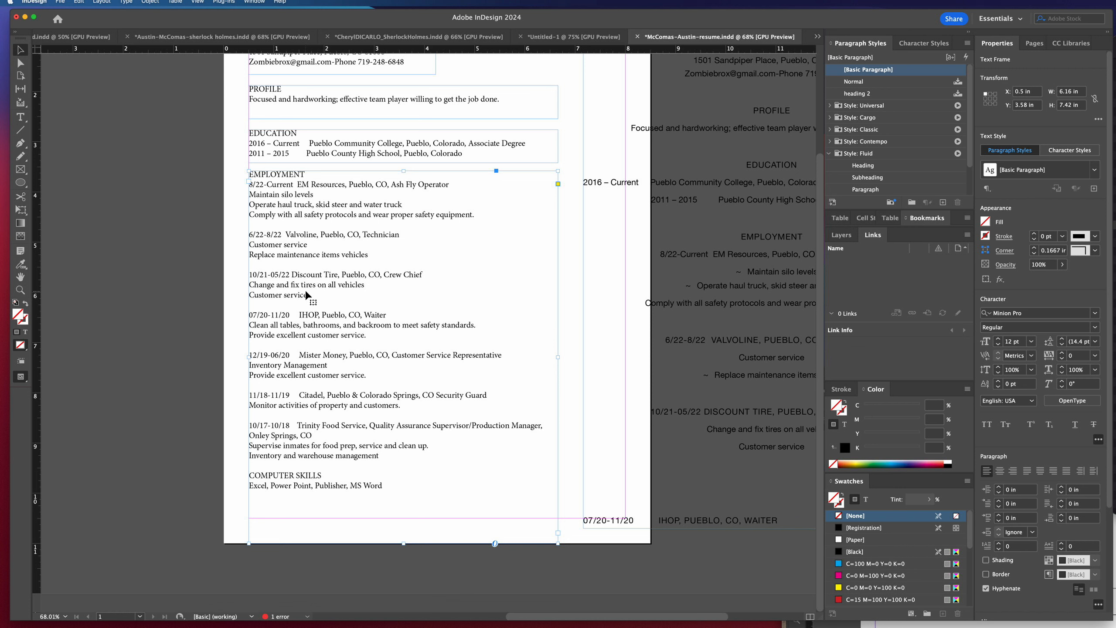
Delete the Mister Money, Citadel and Trinity Food Service entries, then shorten the employment frame to about 4.02 in high.
{"action": "double_click", "coordinate": [373, 454]}
{"action": "left_click_drag", "start_coordinate": [374, 455], "coordinate": [246, 425]}
{"action": "left_click", "coordinate": [293, 434]}
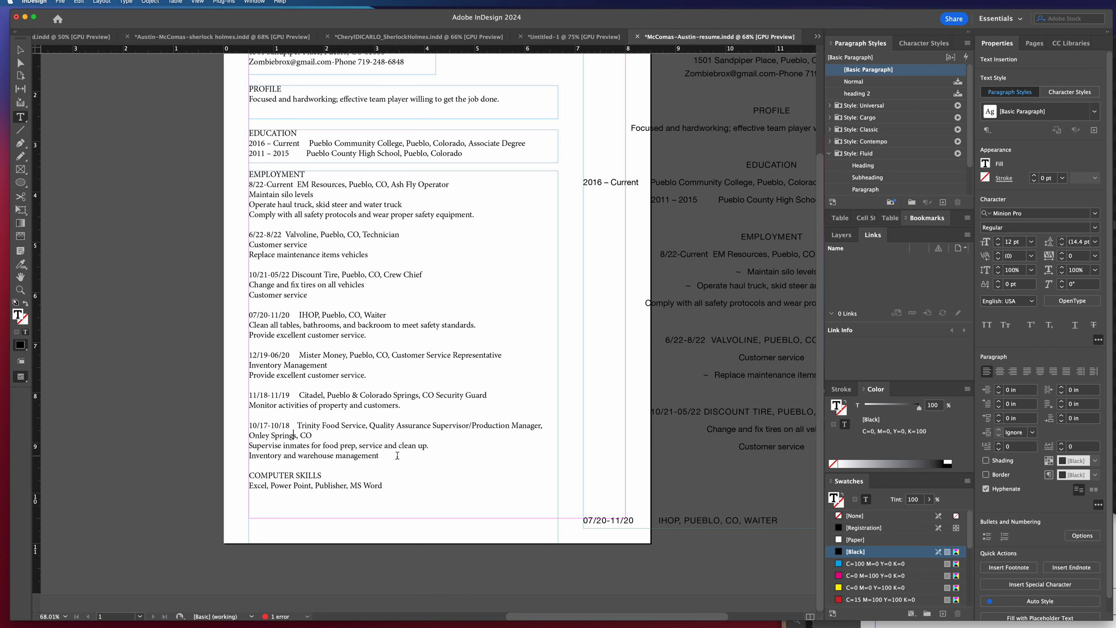
{"action": "left_click_drag", "start_coordinate": [397, 455], "coordinate": [238, 361]}
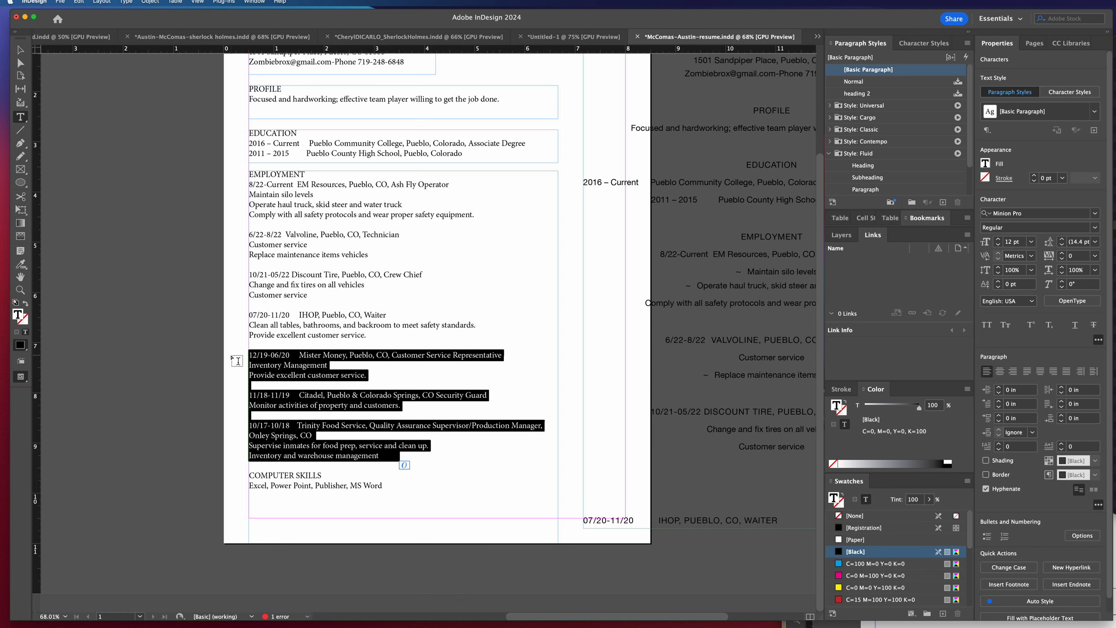
{"action": "key", "text": "BackSpace"}
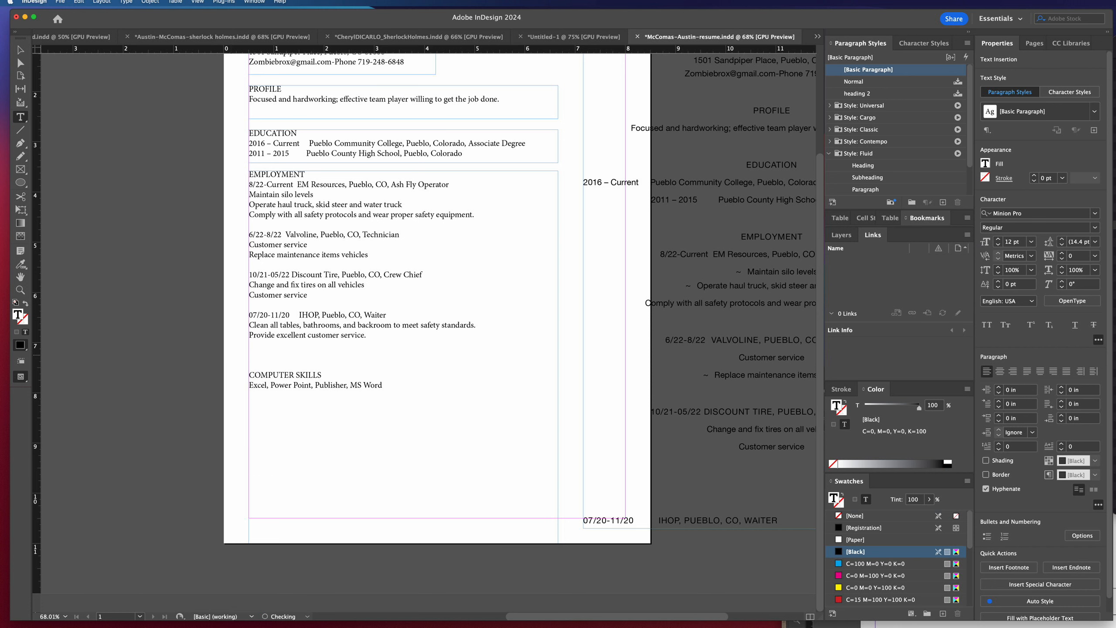
{"action": "left_click", "coordinate": [20, 50]}
{"action": "left_click", "coordinate": [403, 541]}
{"action": "left_click_drag", "start_coordinate": [404, 542], "coordinate": [402, 373]}
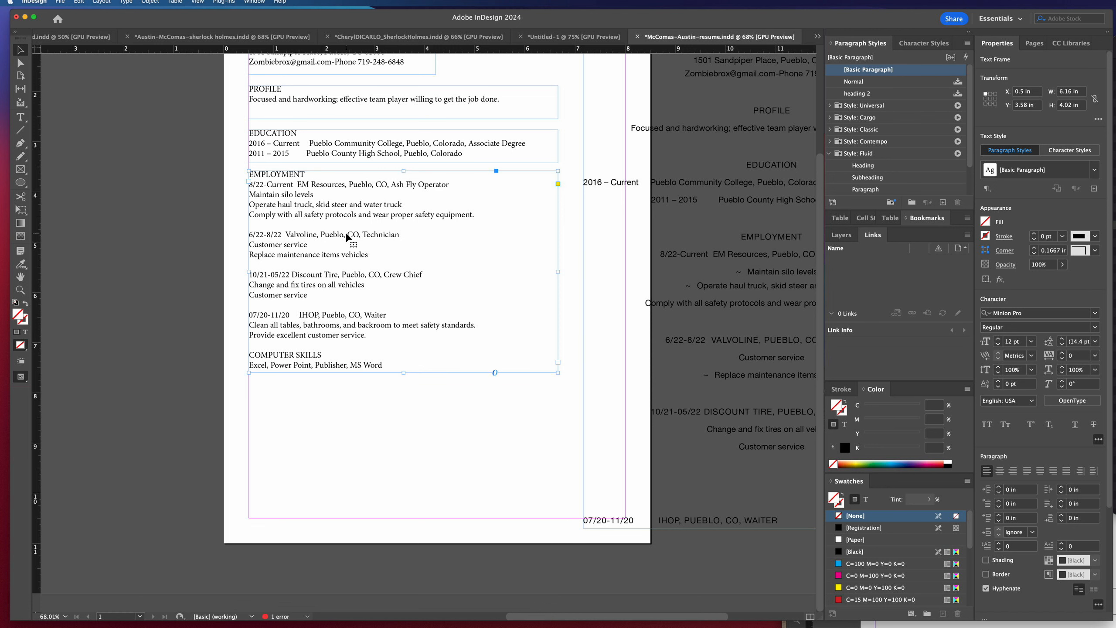
Duplicate the employment frame below itself, keep only the COMPUTER SKILLS text in the copy, and shorten the copy around that text.
{"action": "left_click_drag", "start_coordinate": [347, 238], "coordinate": [346, 459]}
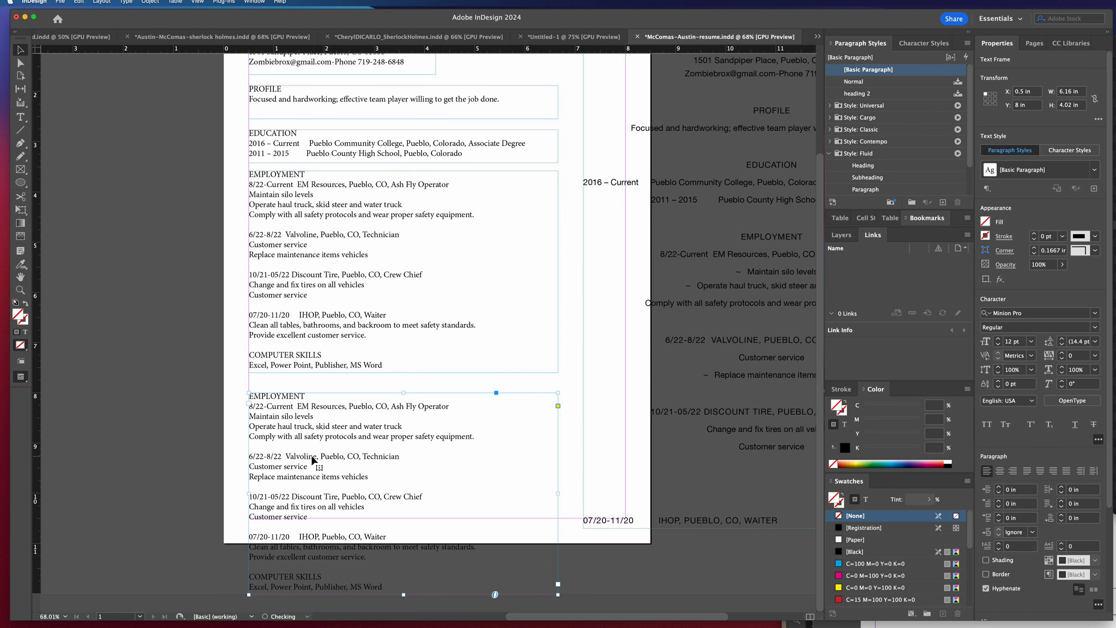
{"action": "double_click", "coordinate": [306, 449]}
{"action": "left_click_drag", "start_coordinate": [250, 396], "coordinate": [421, 565]}
{"action": "key", "text": "BackSpace"}
{"action": "key", "text": "Delete"}
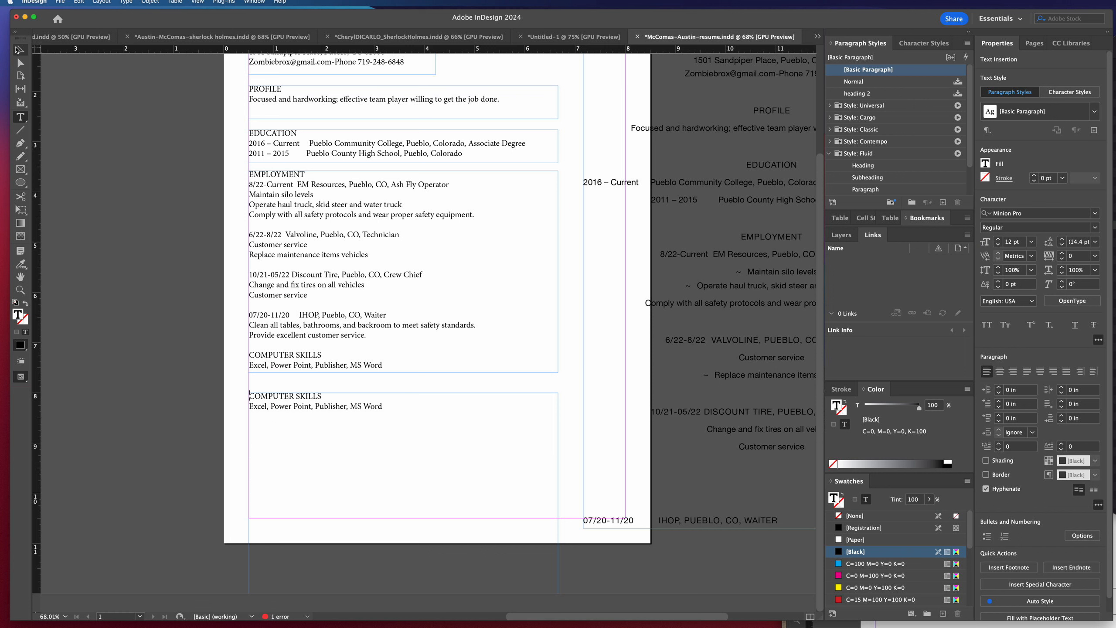
{"action": "left_click", "coordinate": [20, 49]}
{"action": "scroll", "coordinate": [342, 411], "scroll_direction": "right", "scroll_amount": 1}
{"action": "left_click_drag", "start_coordinate": [400, 595], "coordinate": [382, 409]}
Delete the COMPUTER SKILLS heading and its software line from the employment frame.
{"action": "double_click", "coordinate": [315, 355]}
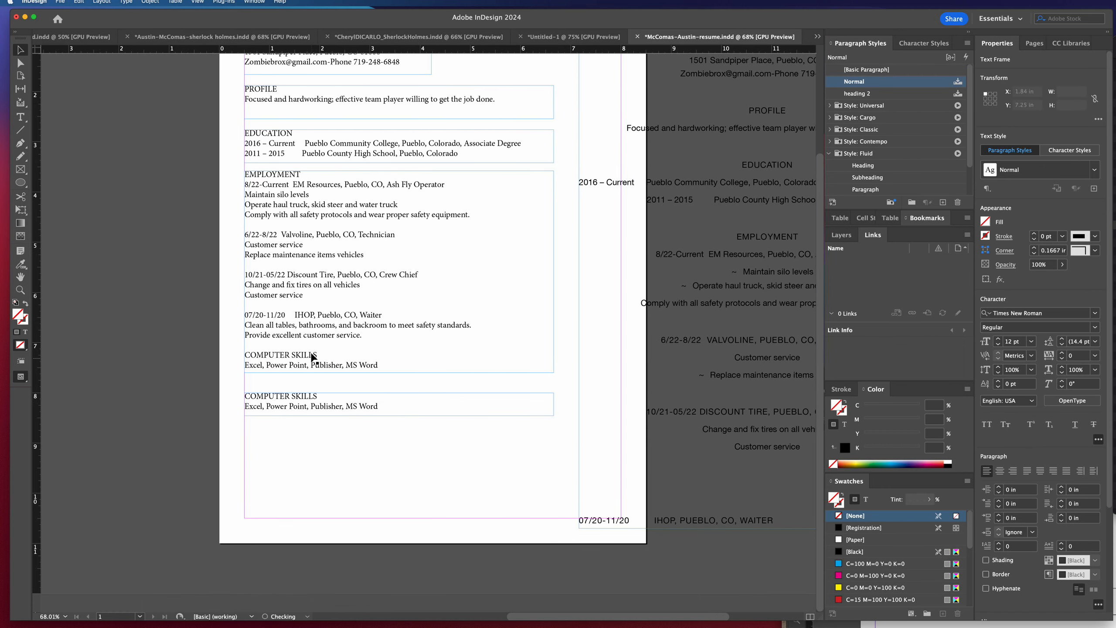
{"action": "left_click_drag", "start_coordinate": [387, 360], "coordinate": [237, 352]}
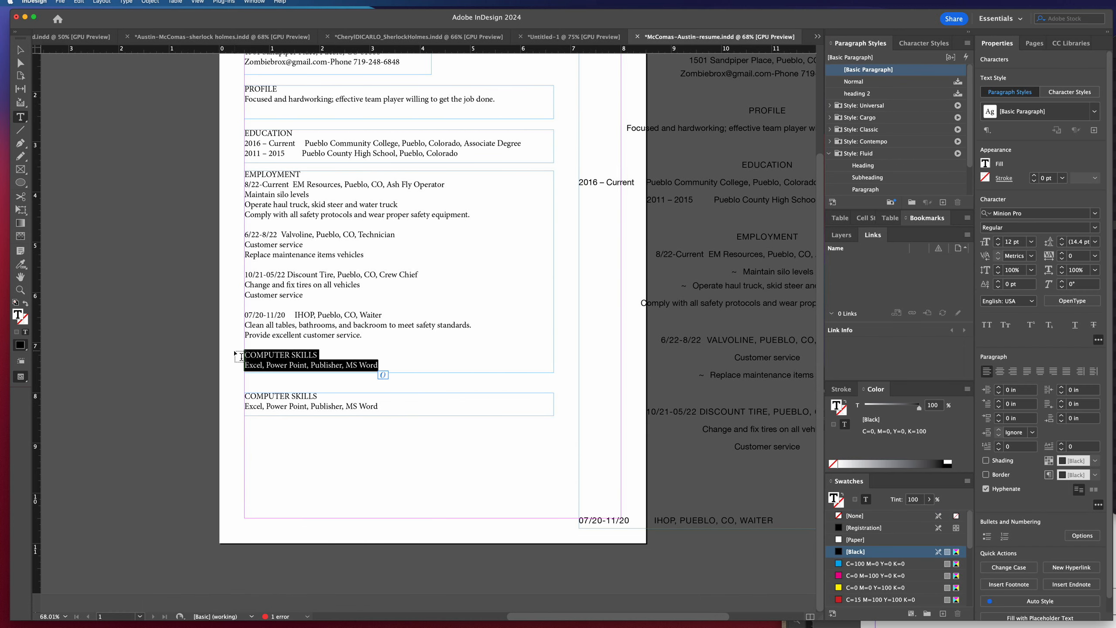
{"action": "key", "text": "BackSpace"}
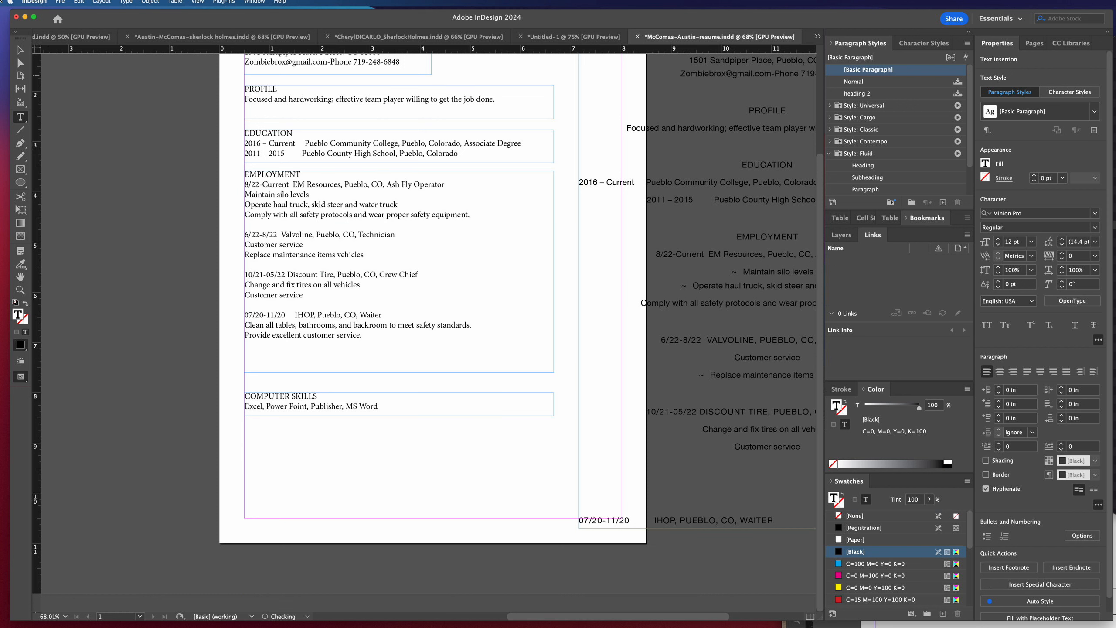
Delete the original full résumé frame that extends from the page onto the pasteboard.
{"action": "left_click", "coordinate": [20, 50]}
{"action": "left_click", "coordinate": [762, 255]}
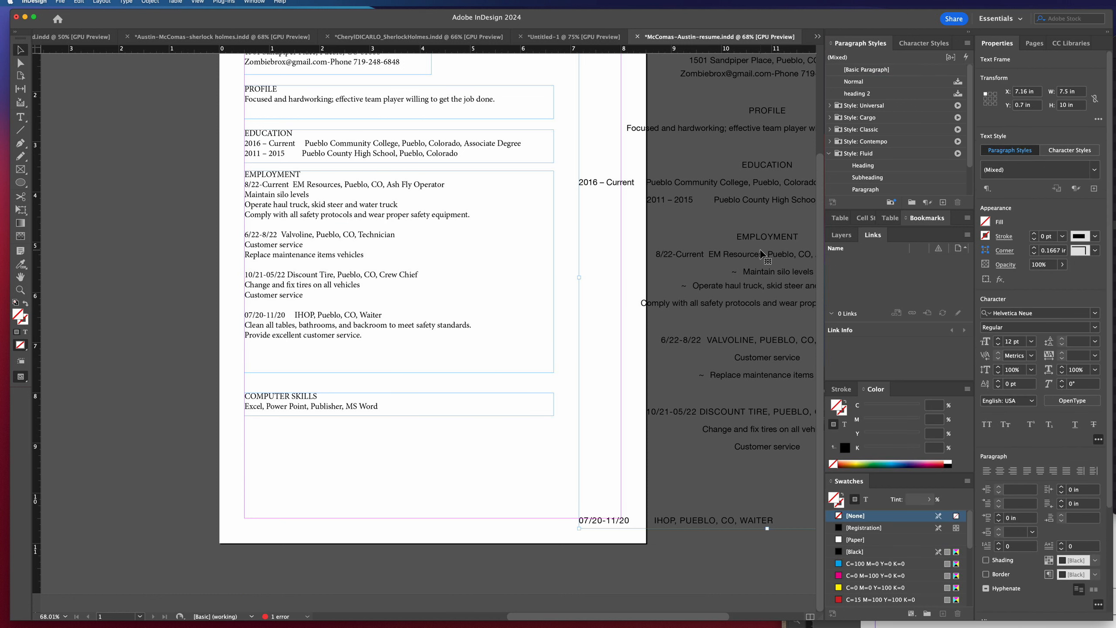
{"action": "key", "text": "BackSpace"}
{"action": "scroll", "coordinate": [663, 298], "scroll_direction": "up", "scroll_amount": 3}
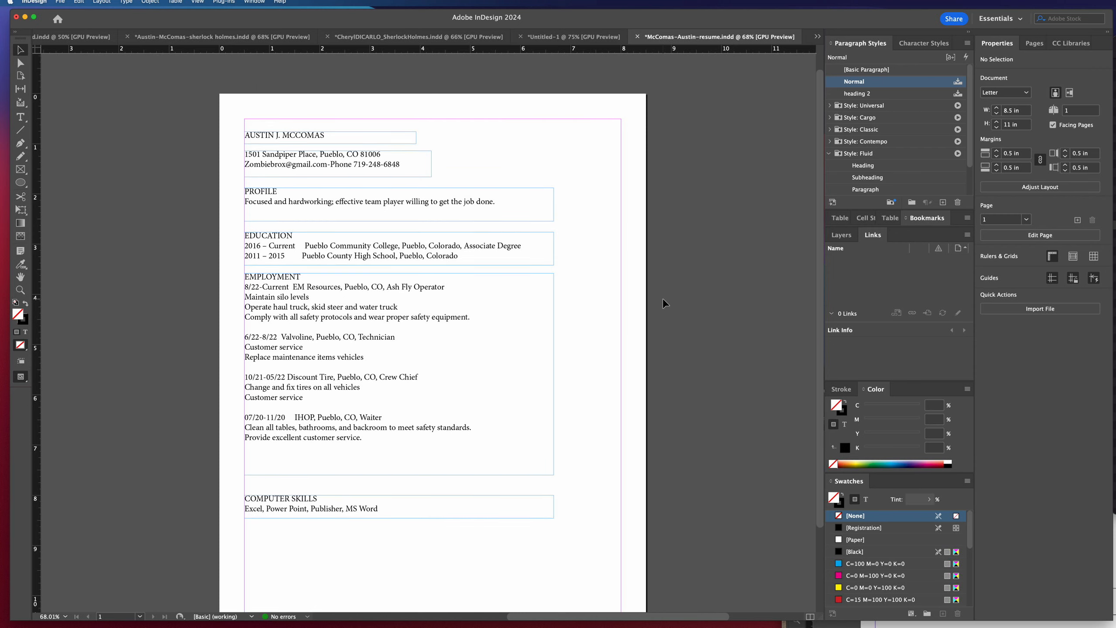
Move the computer skills frame down, then shorten the employment frame and lower it to open a gap beneath the education frame.
{"action": "scroll", "coordinate": [664, 300], "scroll_direction": "down", "scroll_amount": 1}
{"action": "left_click_drag", "start_coordinate": [321, 496], "coordinate": [323, 537]}
{"action": "double_click", "coordinate": [329, 438]}
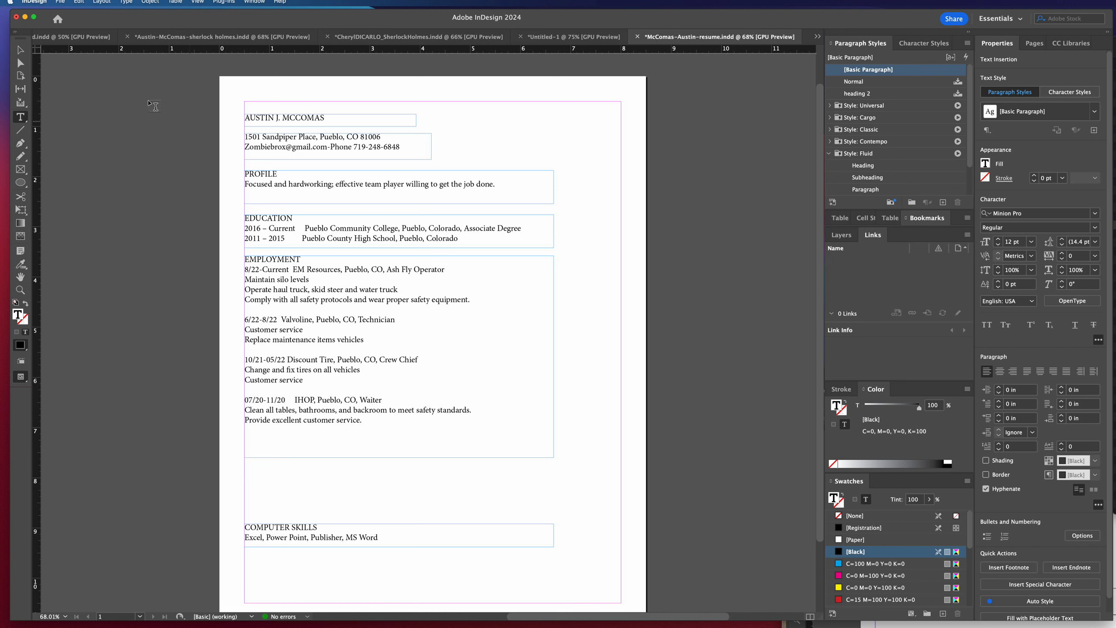
{"action": "scroll", "coordinate": [191, 125], "scroll_direction": "up", "scroll_amount": 2}
{"action": "left_click", "coordinate": [20, 50]}
{"action": "scroll", "coordinate": [406, 346], "scroll_direction": "down", "scroll_amount": 4}
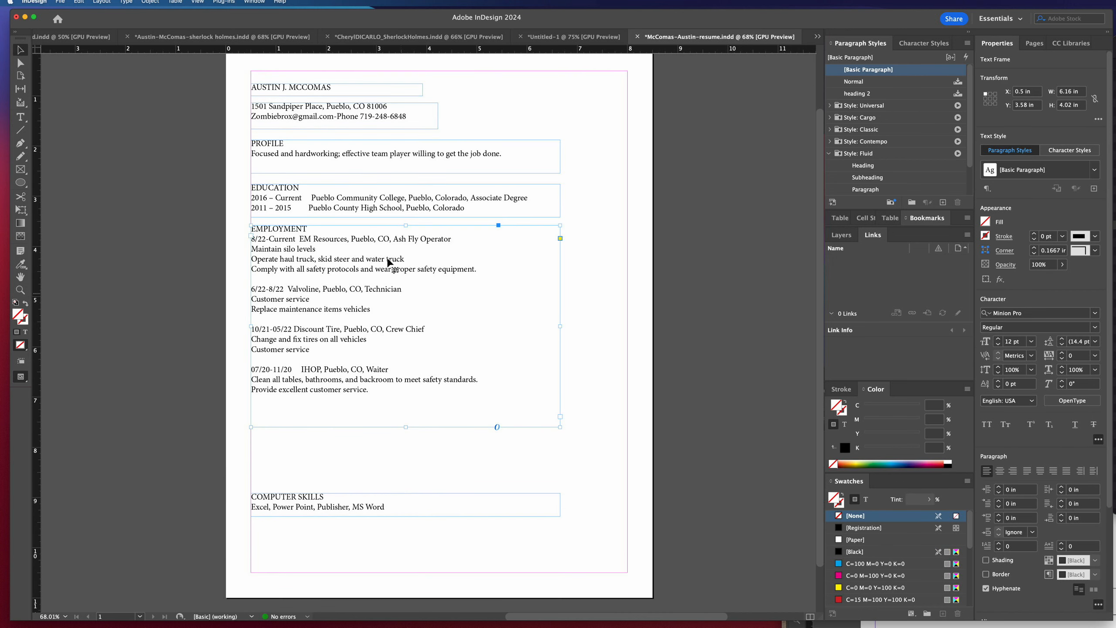
{"action": "left_click_drag", "start_coordinate": [405, 225], "coordinate": [405, 251]}
{"action": "left_click_drag", "start_coordinate": [348, 299], "coordinate": [348, 316]}
{"action": "left_click", "coordinate": [582, 314]}
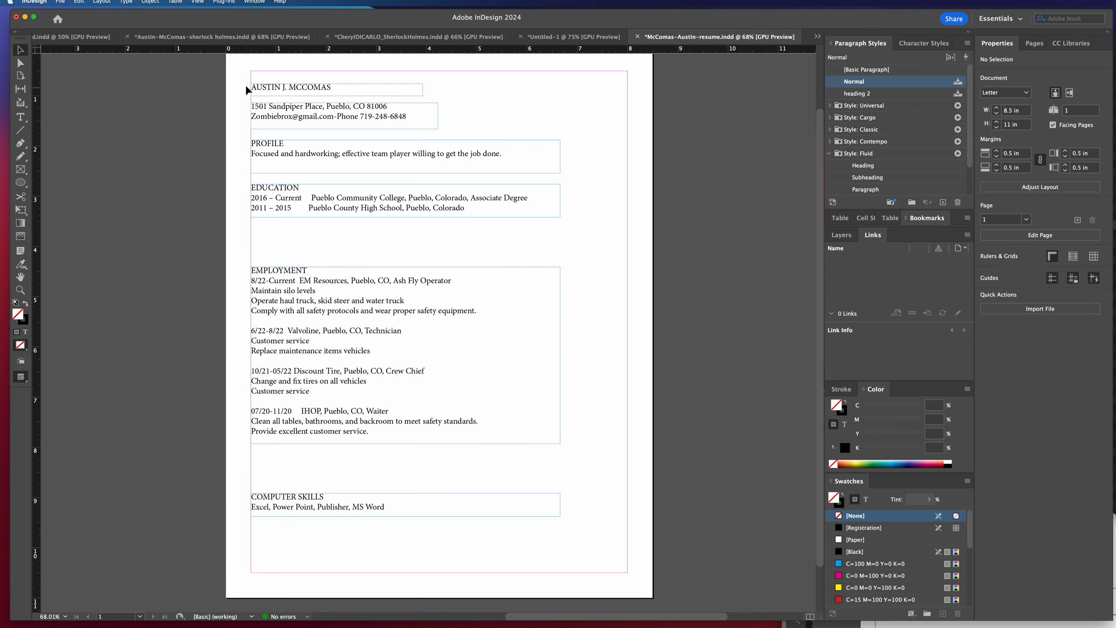
Move all the section frames down together until the computer skills frame reaches the bottom margin.
{"action": "left_click_drag", "start_coordinate": [247, 137], "coordinate": [330, 534]}
{"action": "left_click_drag", "start_coordinate": [313, 418], "coordinate": [320, 472]}
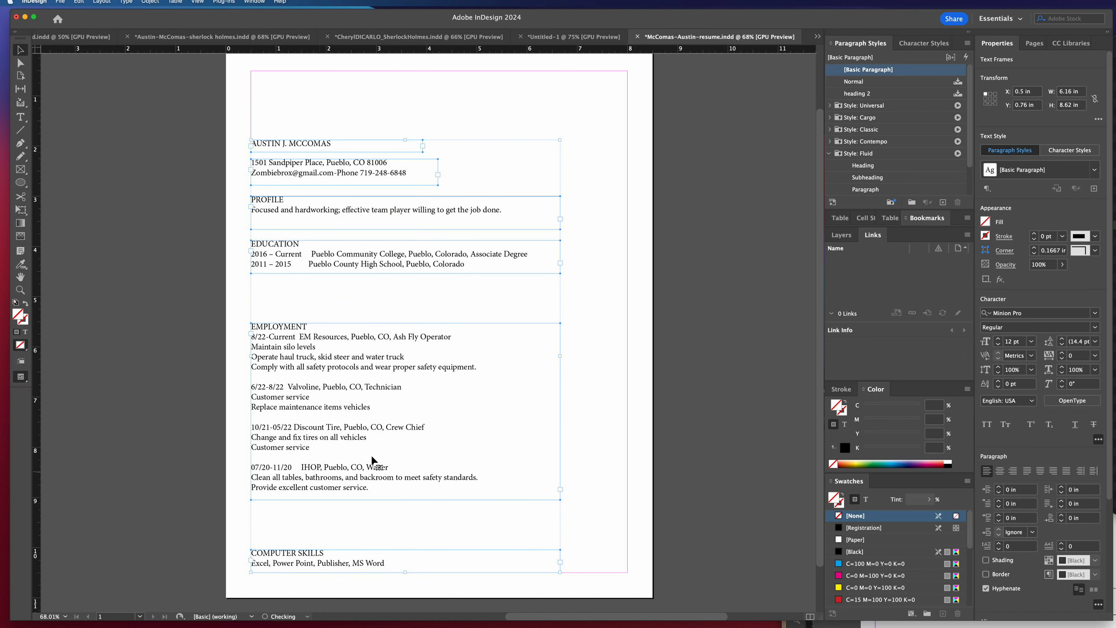
Duplicate the name frame about 1 inch higher on the page and replace the copy's text with RESUME OF.
{"action": "left_click", "coordinate": [326, 147]}
{"action": "left_click_drag", "start_coordinate": [327, 147], "coordinate": [326, 99]}
{"action": "triple_click", "coordinate": [306, 95]}
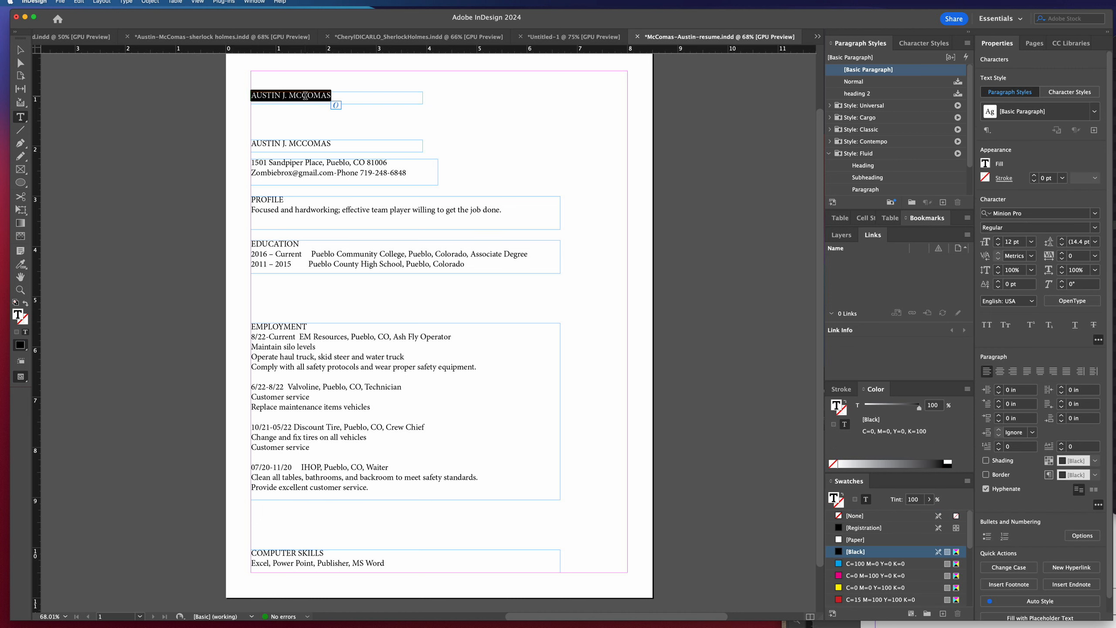
{"action": "type", "text": "RESUME OF"}
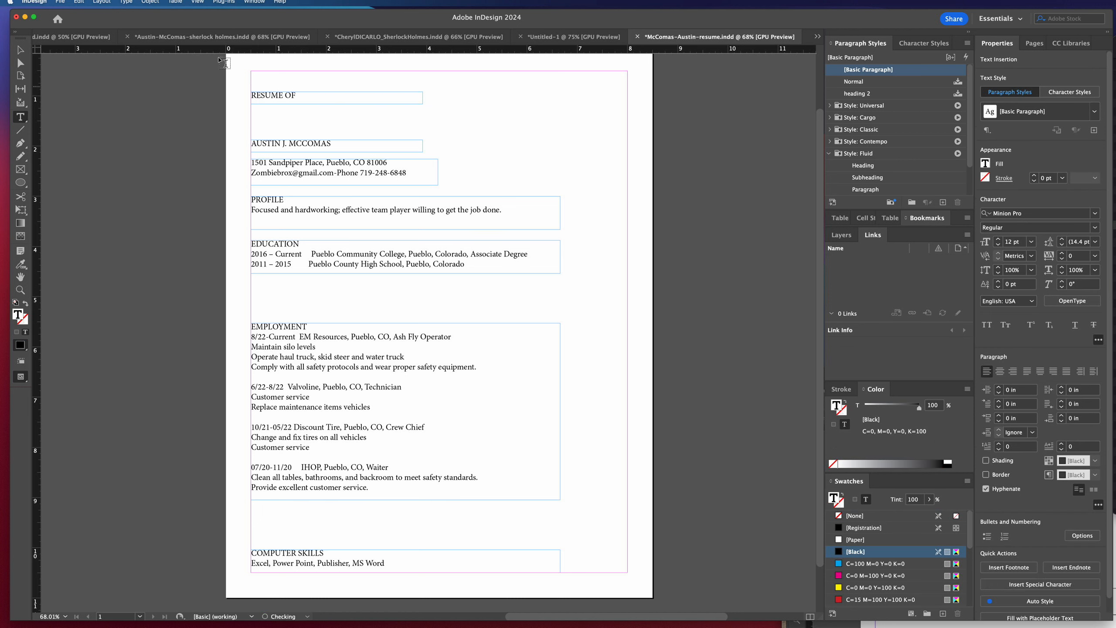
{"action": "left_click", "coordinate": [20, 50]}
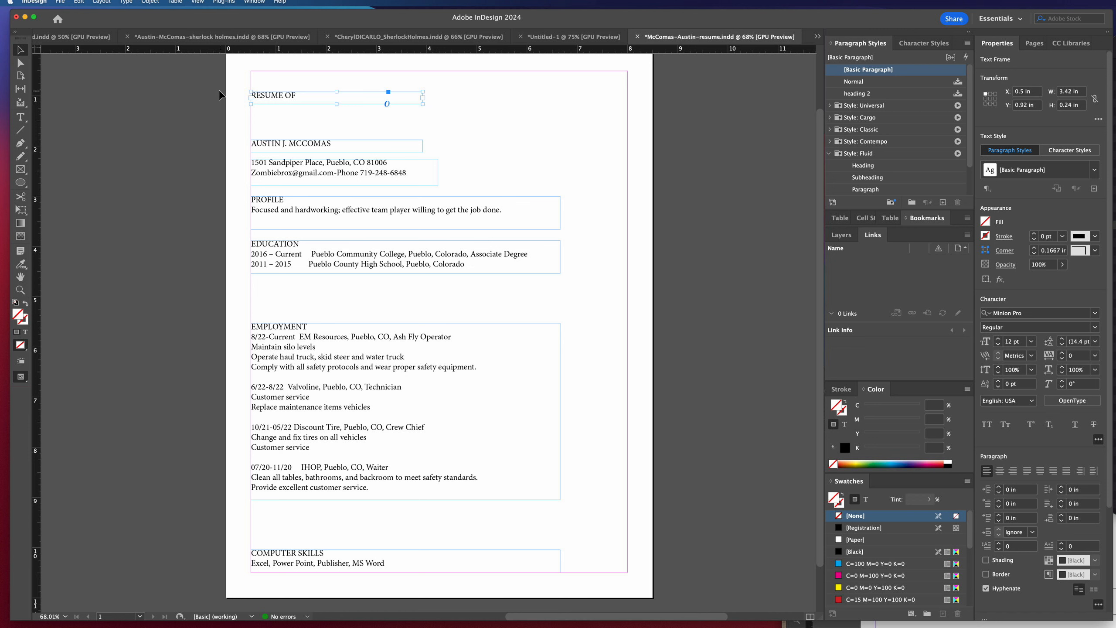
Delete the Normal, heading 2 and all Style: Fluid paragraph styles, replacing those in use with [Basic Paragraph].
{"action": "left_click", "coordinate": [875, 84]}
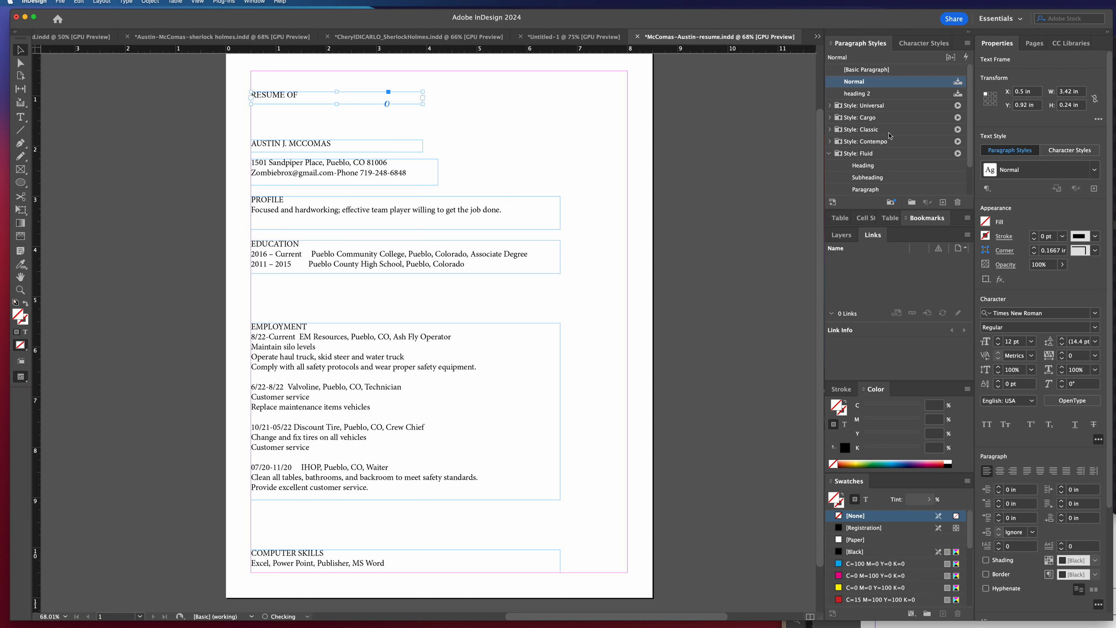
{"action": "scroll", "coordinate": [893, 150], "scroll_direction": "down", "scroll_amount": 2}
{"action": "scroll", "coordinate": [908, 191], "scroll_direction": "down", "scroll_amount": 1}
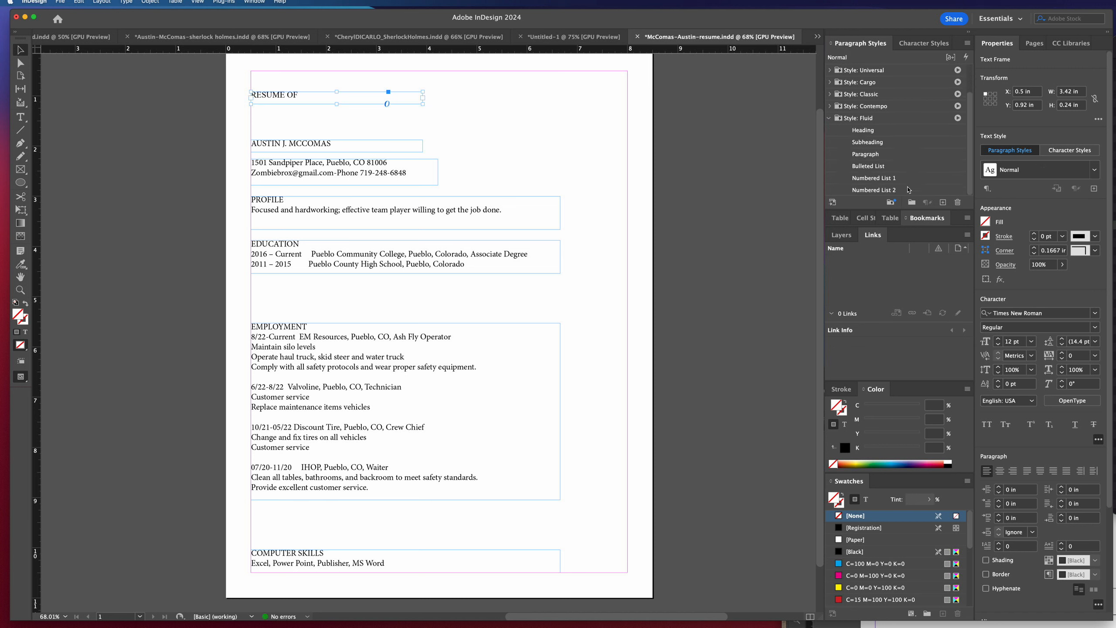
{"action": "left_click", "coordinate": [908, 191], "text": "shift"}
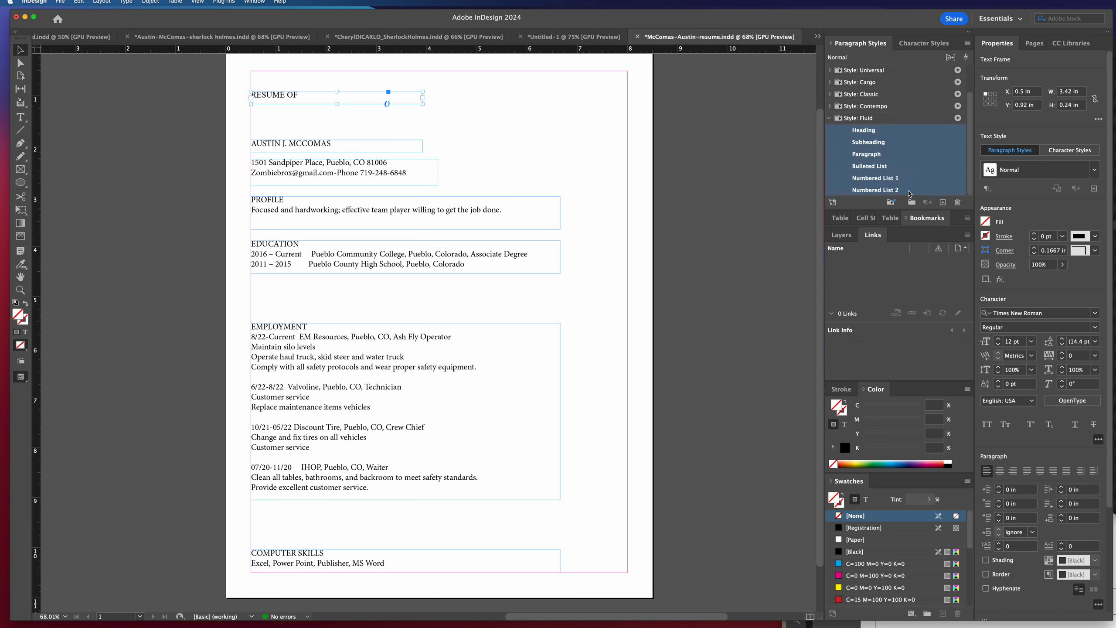
{"action": "left_click", "coordinate": [958, 202]}
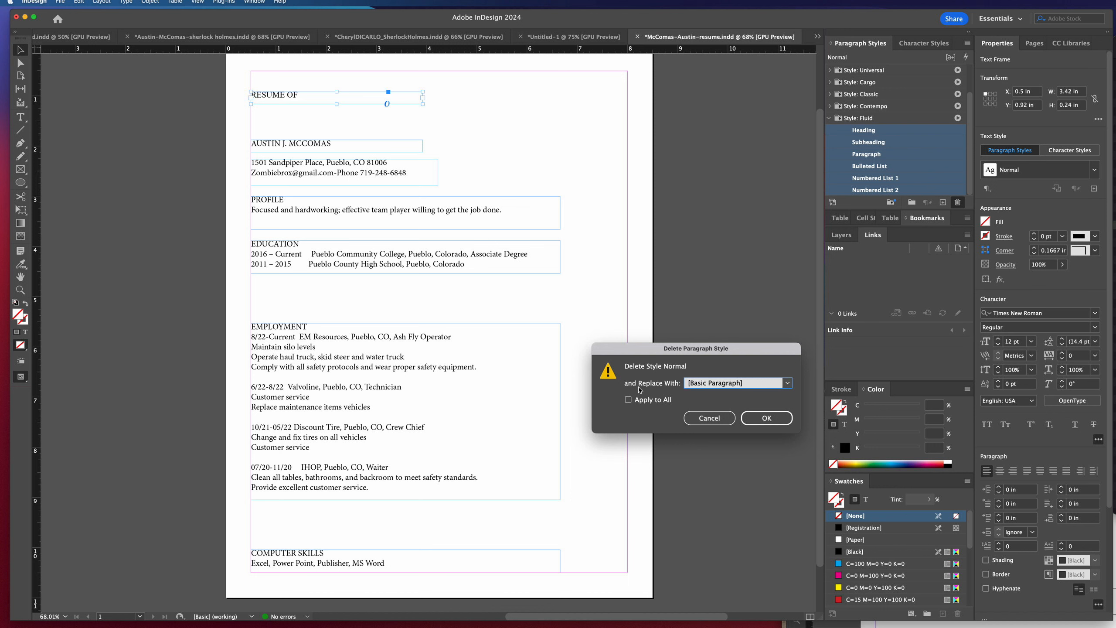
{"action": "left_click", "coordinate": [777, 422]}
{"action": "left_click", "coordinate": [765, 417]}
{"action": "left_click", "coordinate": [765, 416]}
{"action": "left_click", "coordinate": [765, 417]}
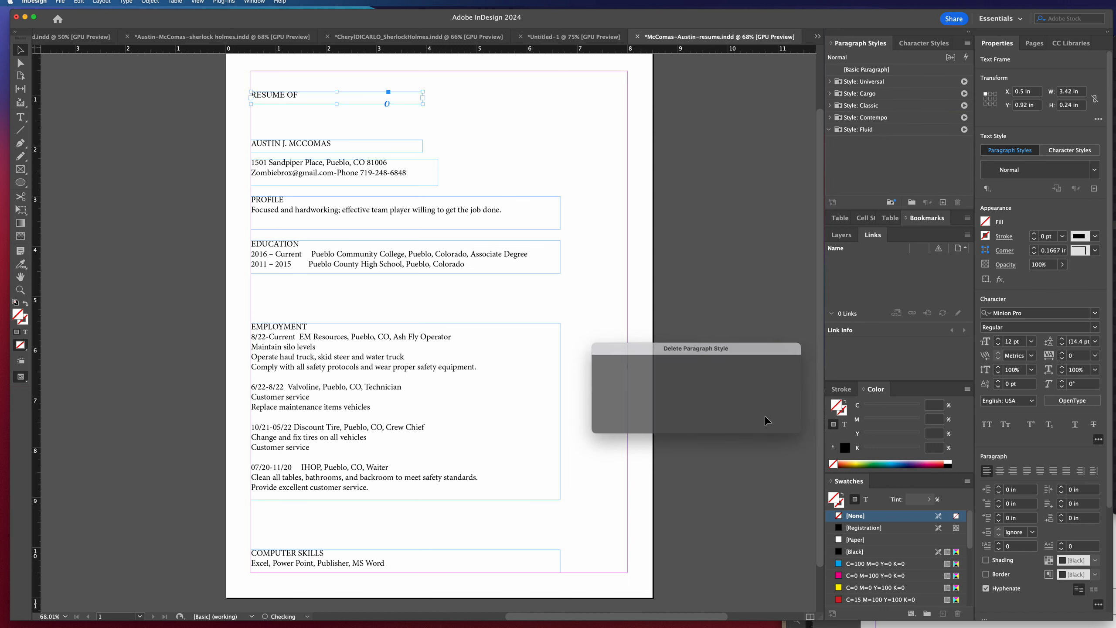
Delete the Universal, Cargo, Classic, Contempo and Fluid paragraph style groups with their contents, replacing the styles with [Basic Paragraph].
{"action": "left_click", "coordinate": [900, 84]}
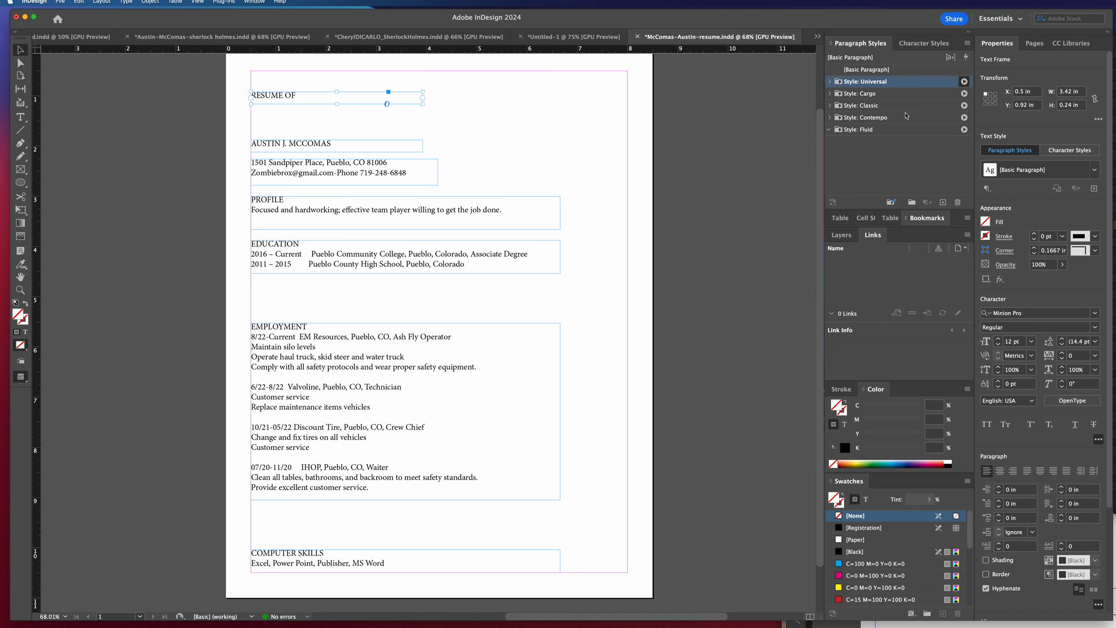
{"action": "left_click", "coordinate": [900, 132], "text": "shift"}
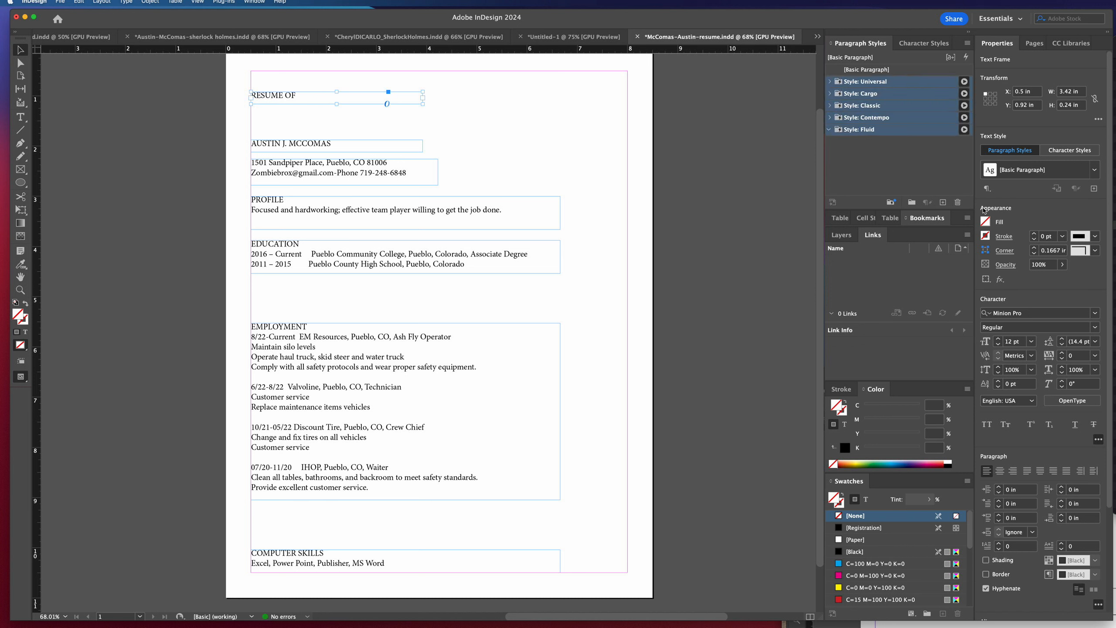
{"action": "left_click", "coordinate": [957, 201]}
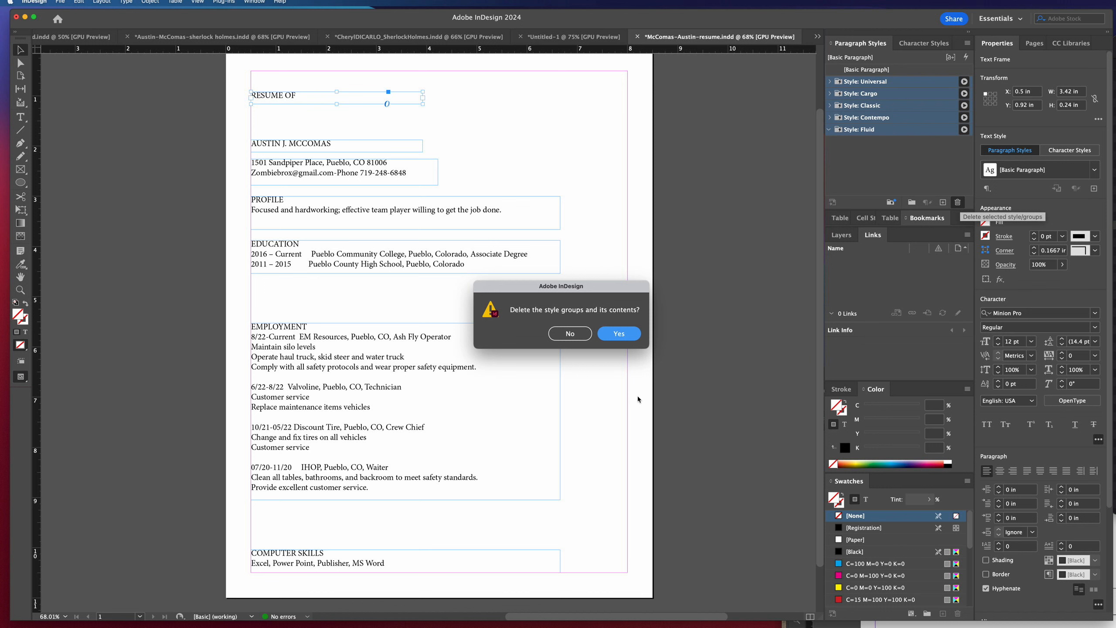
{"action": "left_click", "coordinate": [615, 335]}
{"action": "left_click", "coordinate": [769, 420]}
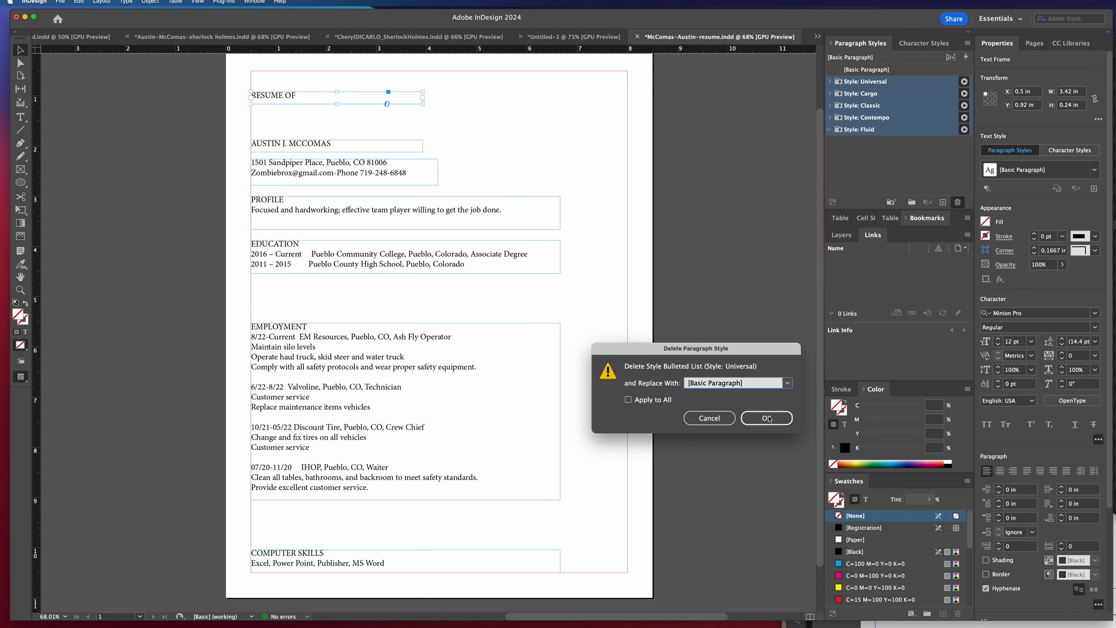
{"action": "left_click", "coordinate": [769, 420]}
{"action": "left_click", "coordinate": [769, 420]}
{"action": "left_click", "coordinate": [767, 418]}
{"action": "left_click", "coordinate": [767, 418]}
{"action": "left_click", "coordinate": [767, 418]}
{"action": "left_click", "coordinate": [767, 418]}
{"action": "left_click", "coordinate": [767, 418]}
{"action": "left_click", "coordinate": [767, 418]}
{"action": "left_click", "coordinate": [767, 419]}
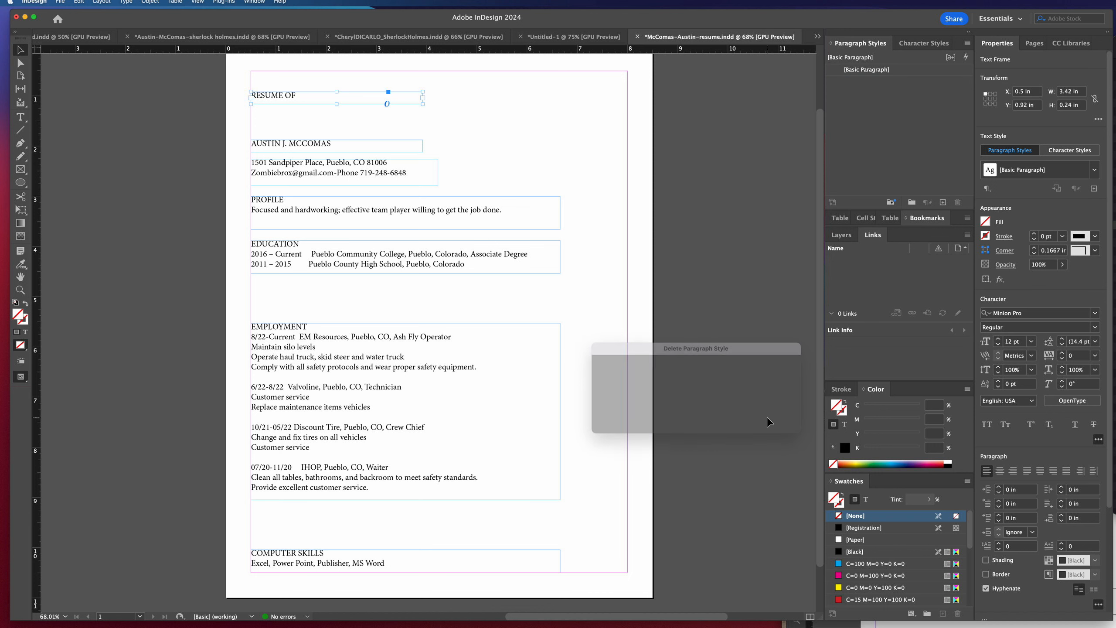
Delete the Styles for Word/RTF Imported Lists character style group and the Tabular lining numbers character style.
{"action": "left_click", "coordinate": [907, 49]}
{"action": "left_click", "coordinate": [874, 83]}
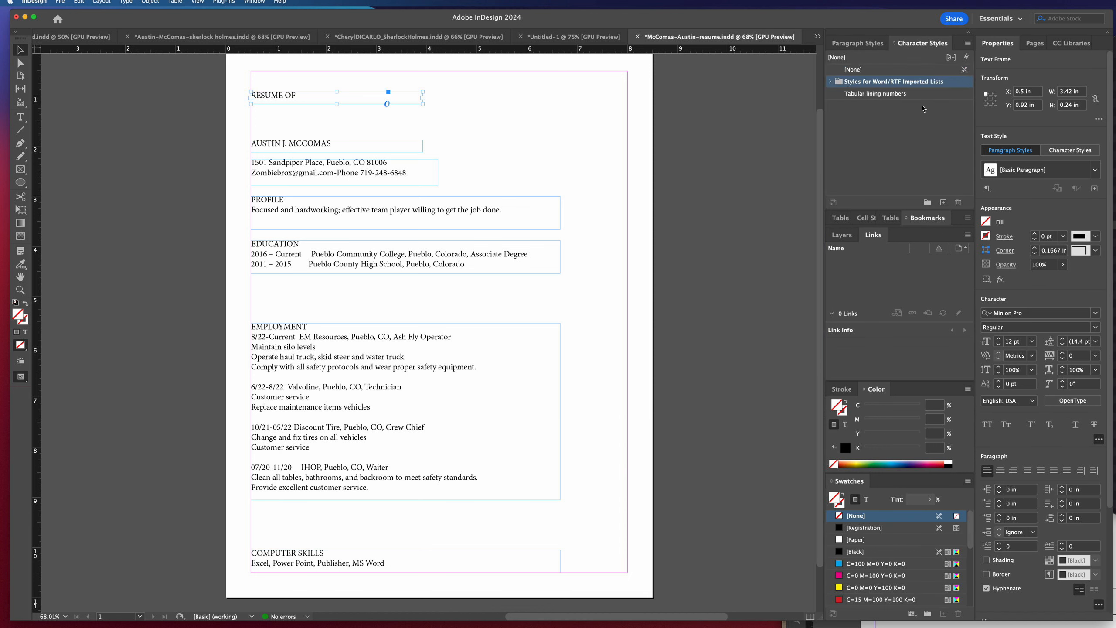
{"action": "left_click", "coordinate": [958, 202]}
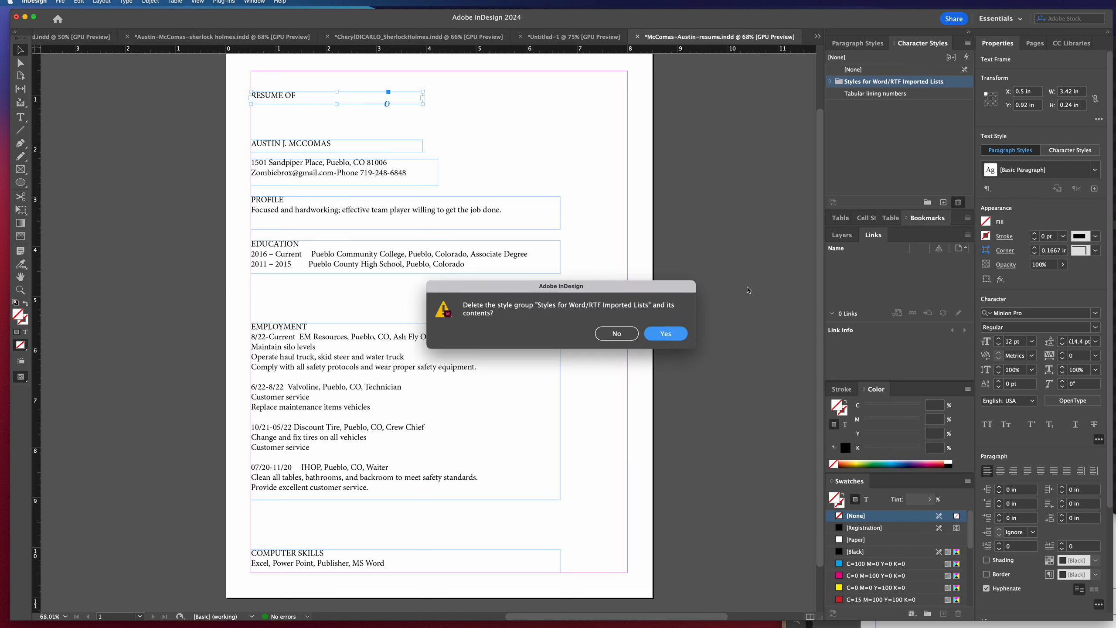
{"action": "left_click", "coordinate": [664, 334]}
{"action": "left_click", "coordinate": [888, 83]}
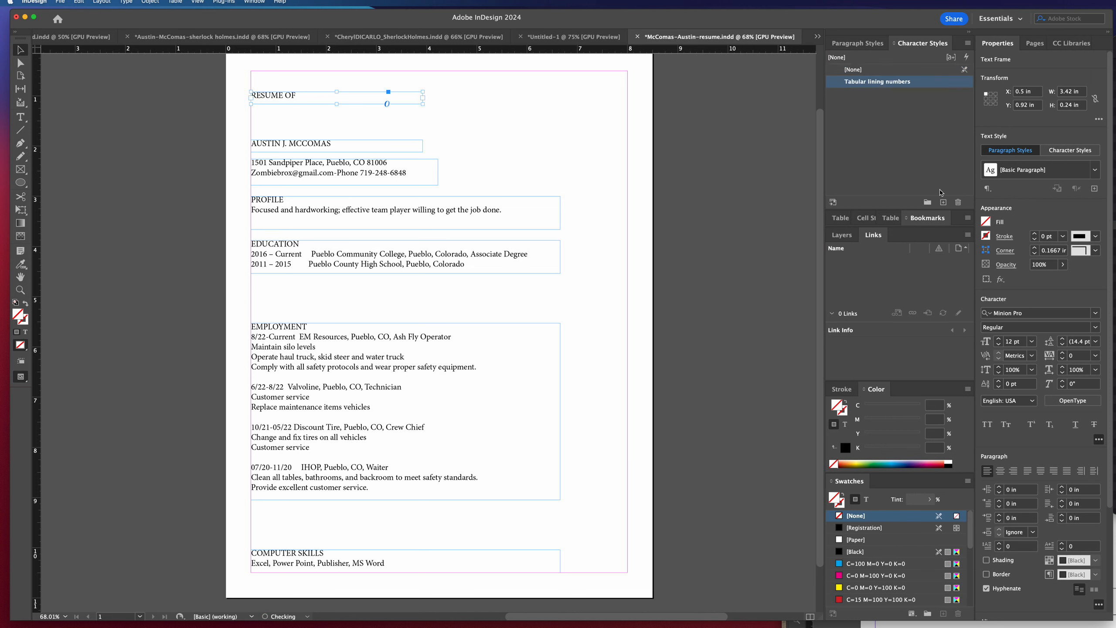
{"action": "left_click", "coordinate": [958, 202]}
{"action": "left_click", "coordinate": [777, 419]}
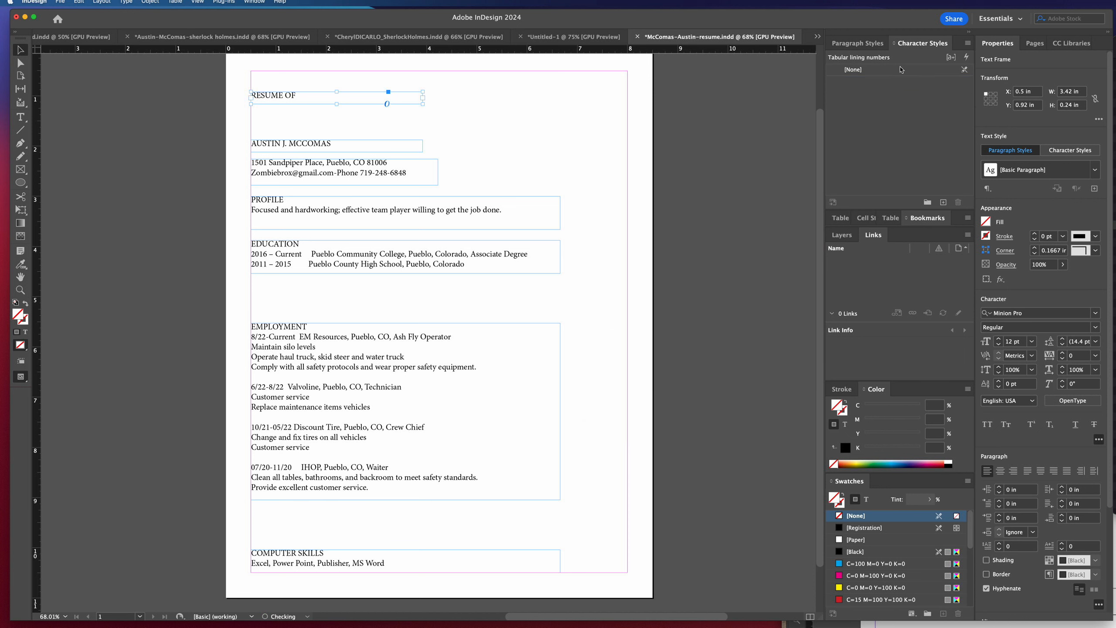
Apply [Basic Paragraph] to the RESUME OF frame with overrides cleared, and check the paragraph style across all section frames.
{"action": "left_click", "coordinate": [867, 44]}
{"action": "right_click", "coordinate": [892, 73]}
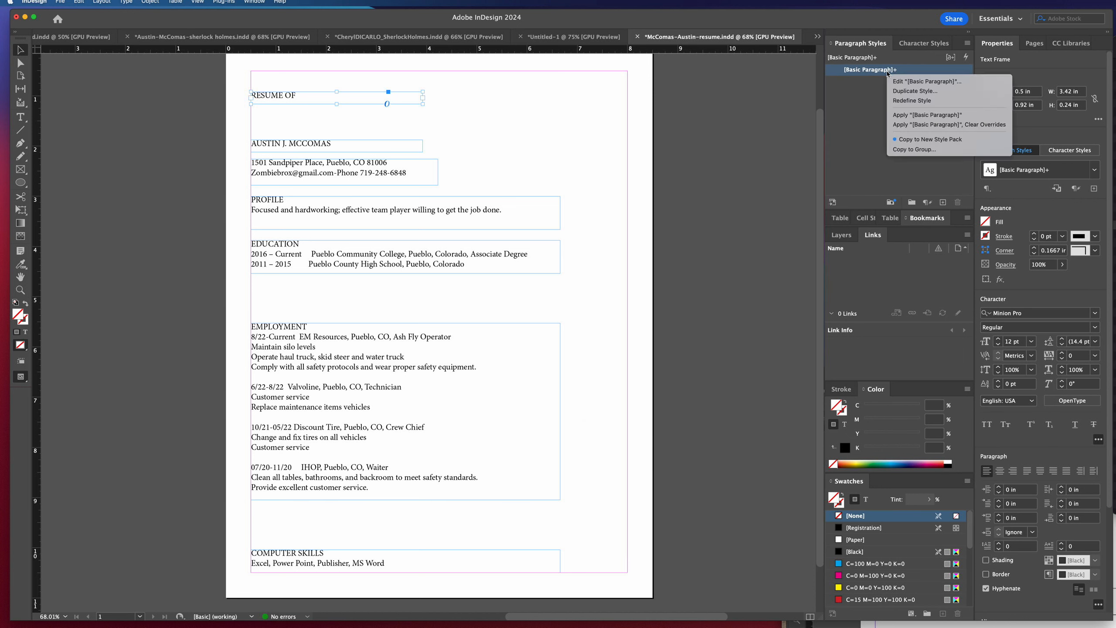
{"action": "left_click", "coordinate": [976, 126]}
{"action": "left_click_drag", "start_coordinate": [234, 84], "coordinate": [404, 539]}
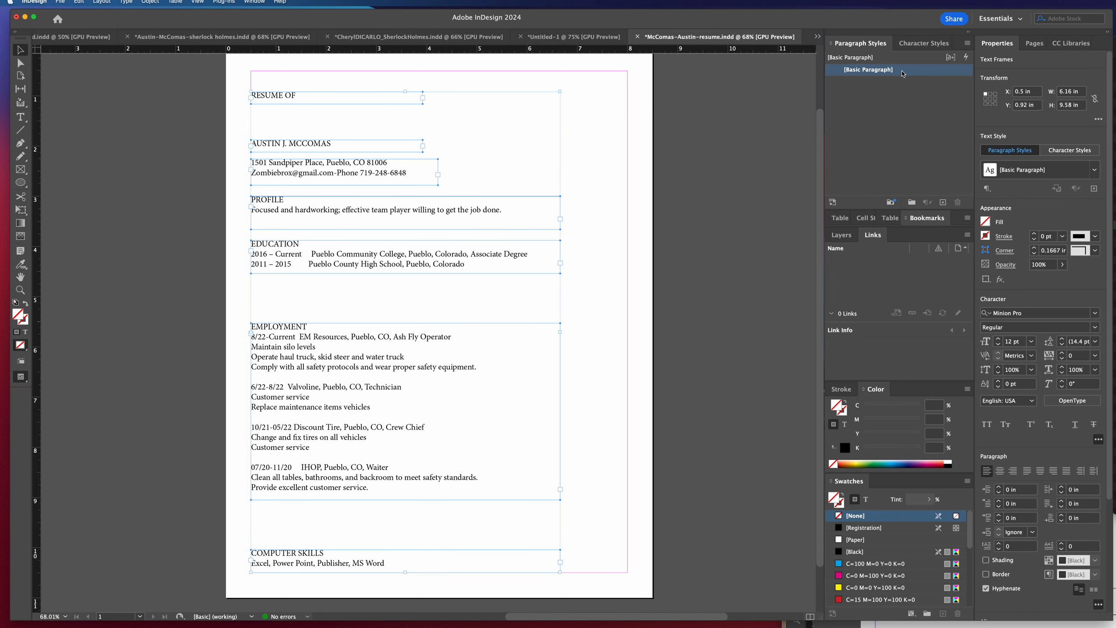
{"action": "left_click", "coordinate": [599, 324]}
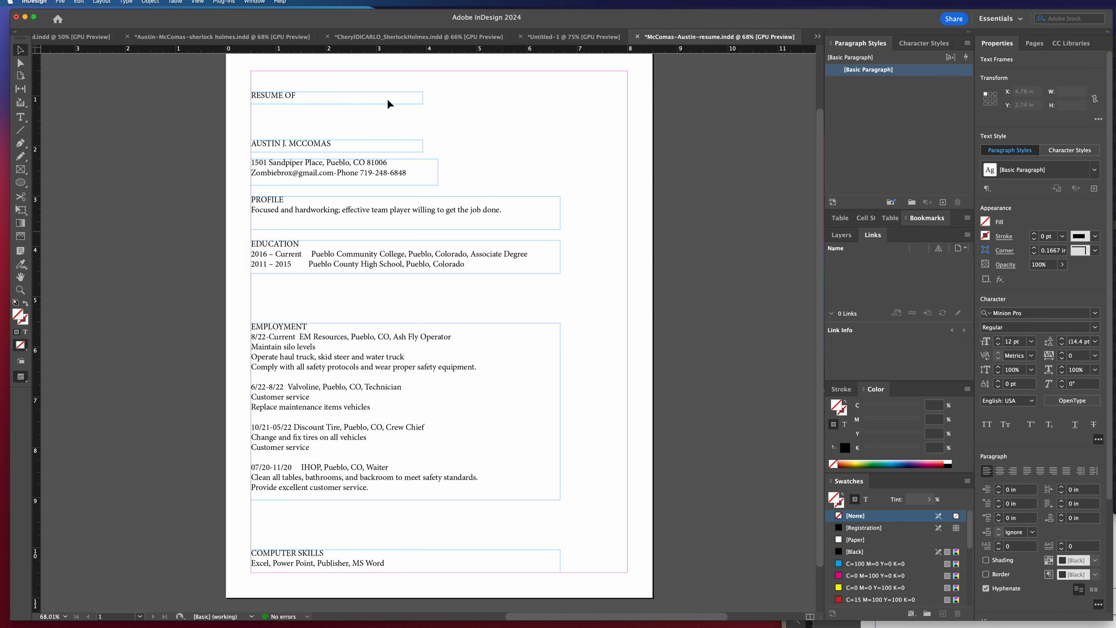
Set the RESUME OF frame's text to Goldplay Alt Medium at 14 pt.
{"action": "left_click", "coordinate": [387, 97]}
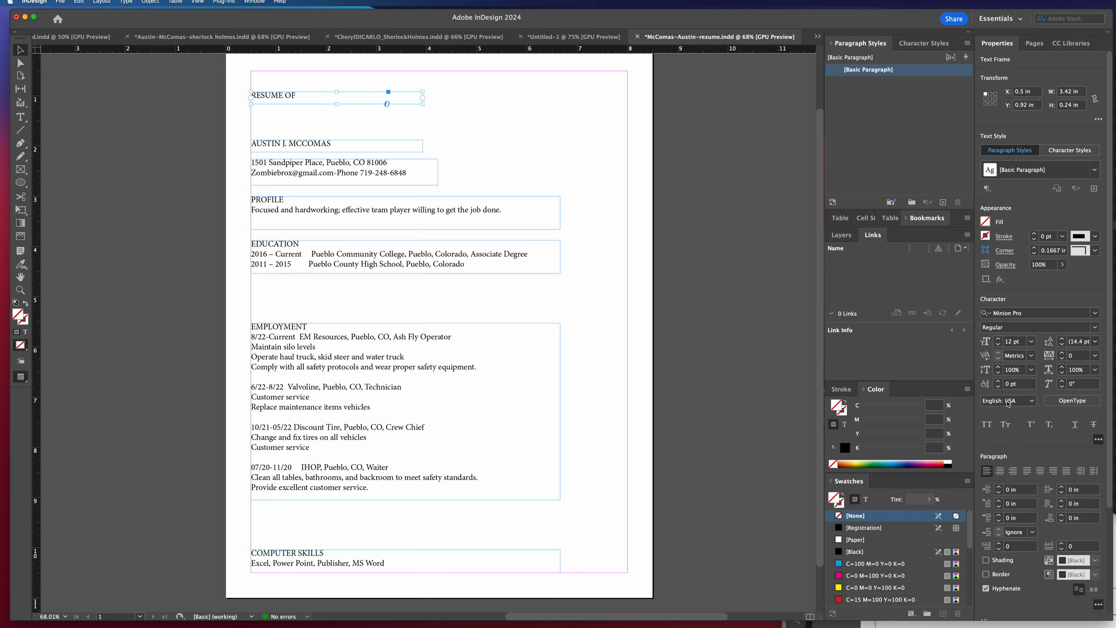
{"action": "left_click", "coordinate": [1095, 313]}
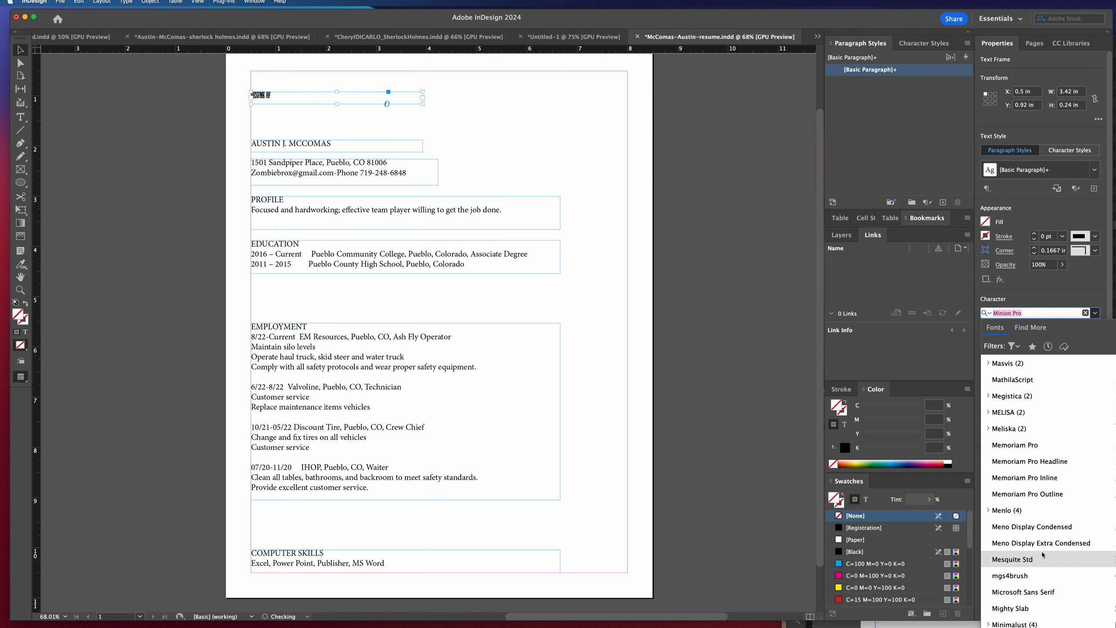
{"action": "scroll", "coordinate": [1037, 572], "scroll_direction": "down", "scroll_amount": 4}
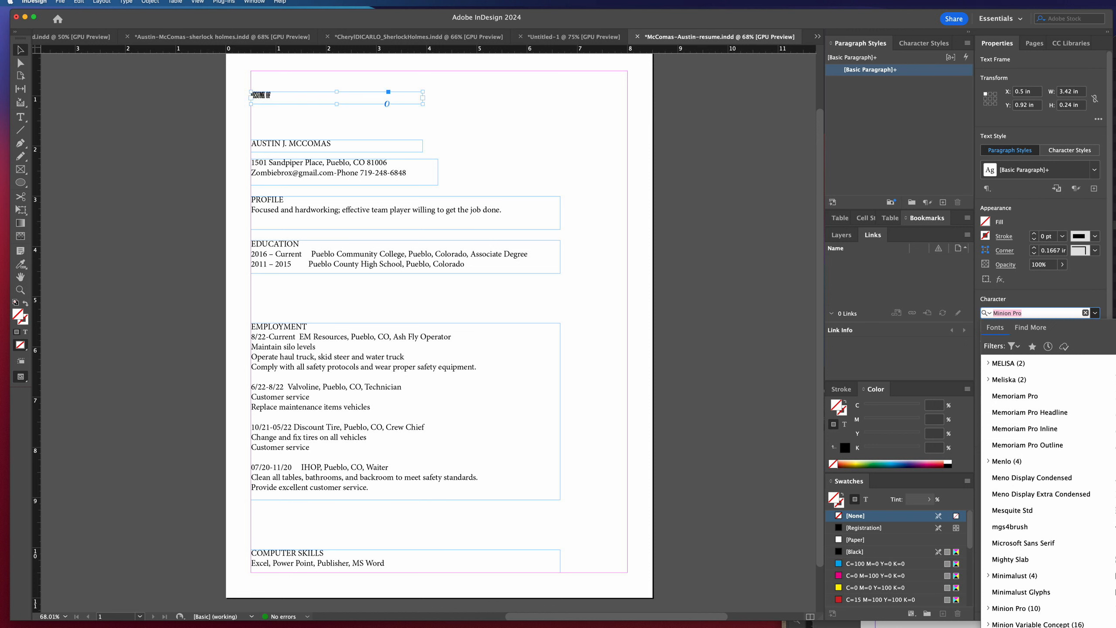
{"action": "scroll", "coordinate": [1025, 607], "scroll_direction": "down", "scroll_amount": 6}
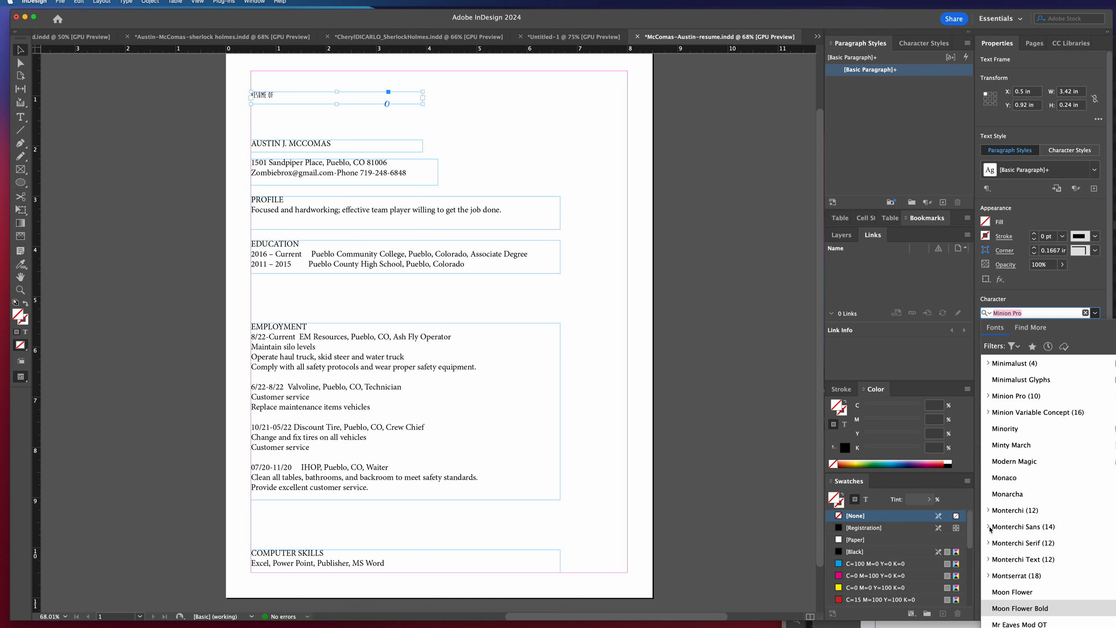
{"action": "scroll", "coordinate": [990, 529], "scroll_direction": "up", "scroll_amount": 8}
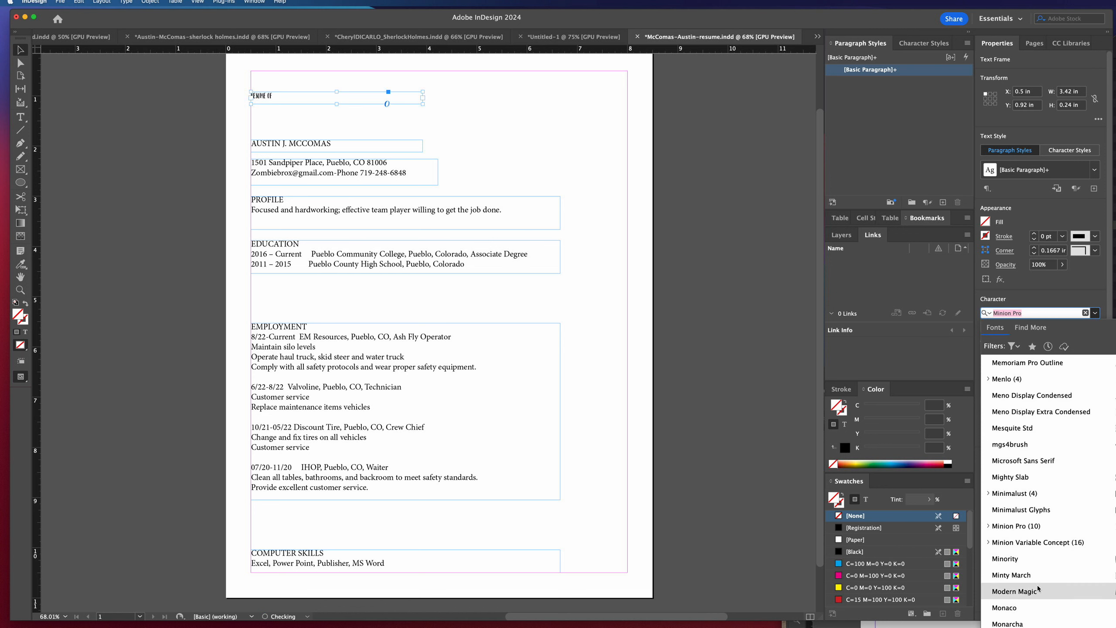
{"action": "scroll", "coordinate": [1033, 550], "scroll_direction": "up", "scroll_amount": 15}
{"action": "scroll", "coordinate": [1038, 588], "scroll_direction": "up", "scroll_amount": 4}
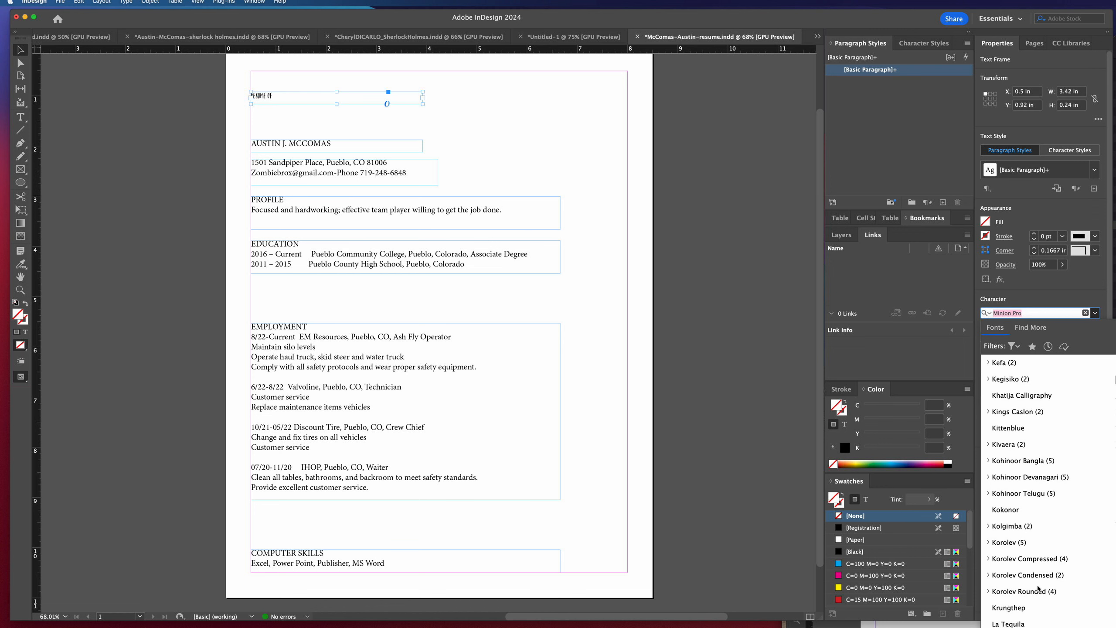
{"action": "scroll", "coordinate": [1038, 588], "scroll_direction": "up", "scroll_amount": 15}
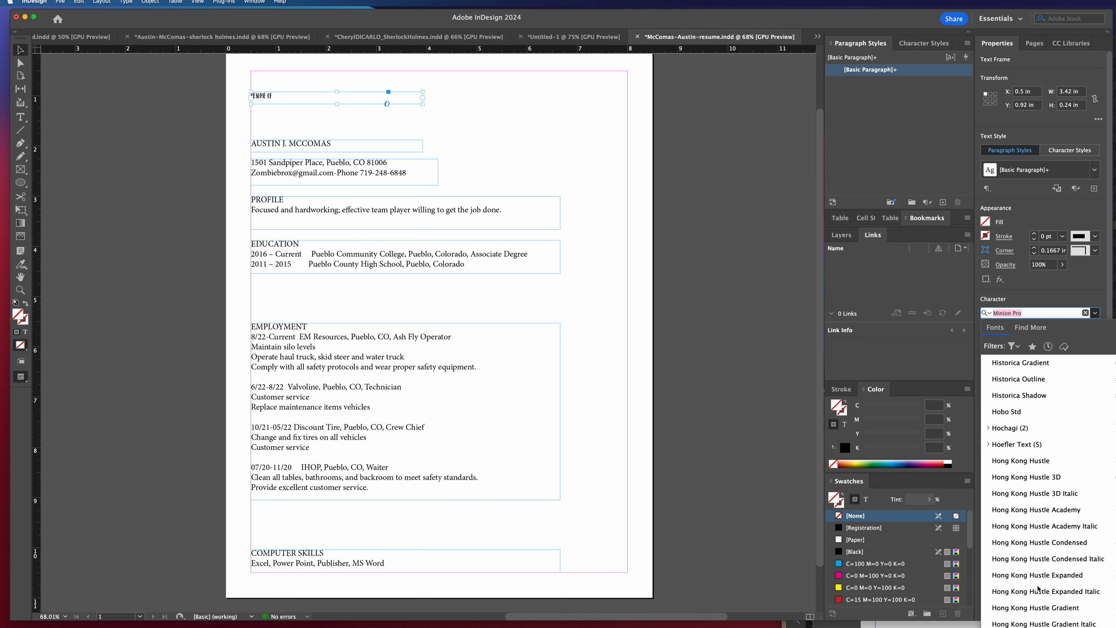
{"action": "scroll", "coordinate": [1038, 588], "scroll_direction": "up", "scroll_amount": 8}
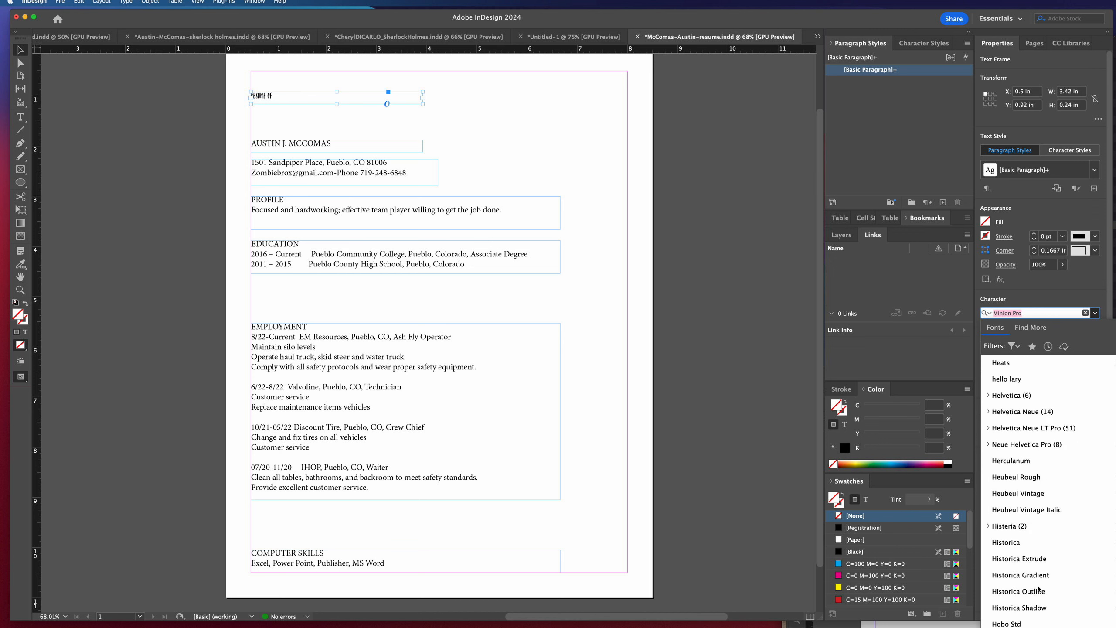
{"action": "scroll", "coordinate": [1038, 588], "scroll_direction": "up", "scroll_amount": 8}
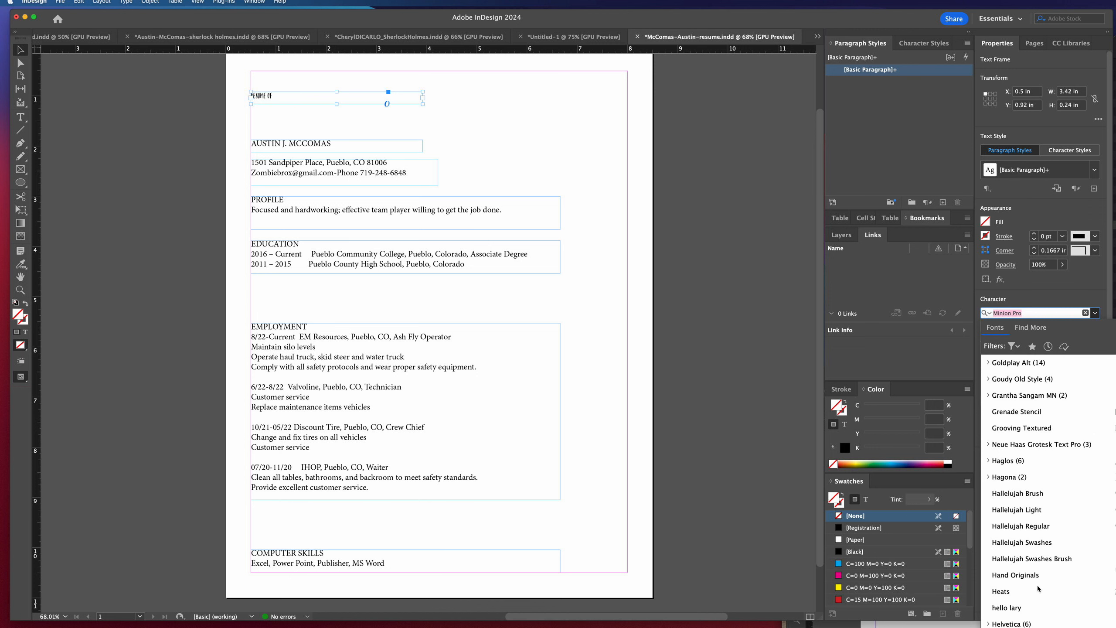
{"action": "scroll", "coordinate": [1038, 589], "scroll_direction": "up", "scroll_amount": 1}
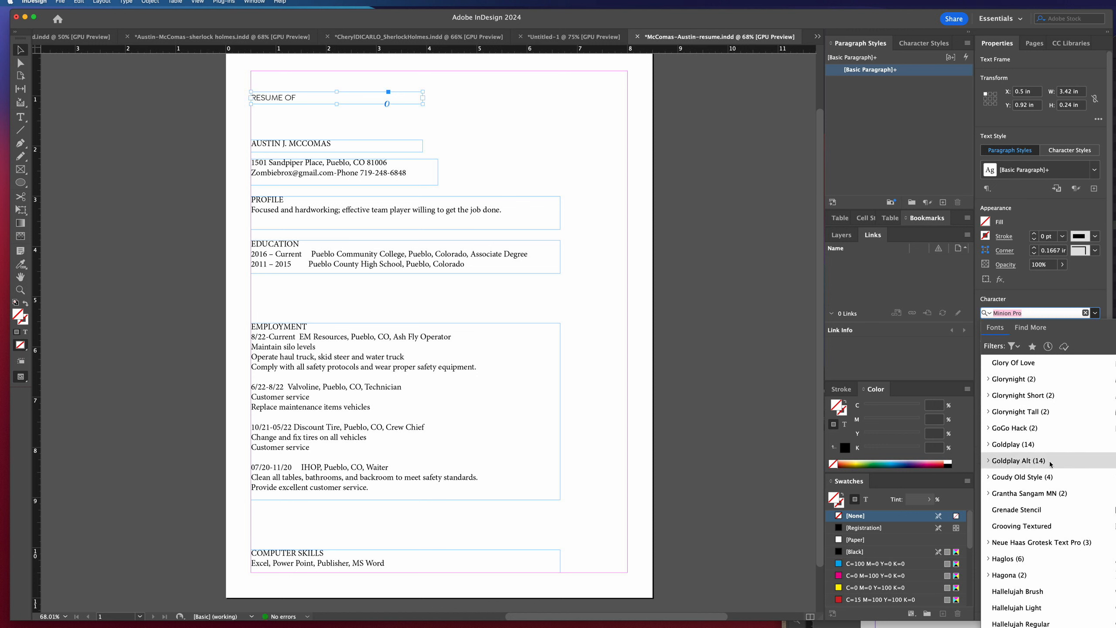
{"action": "left_click", "coordinate": [988, 461]}
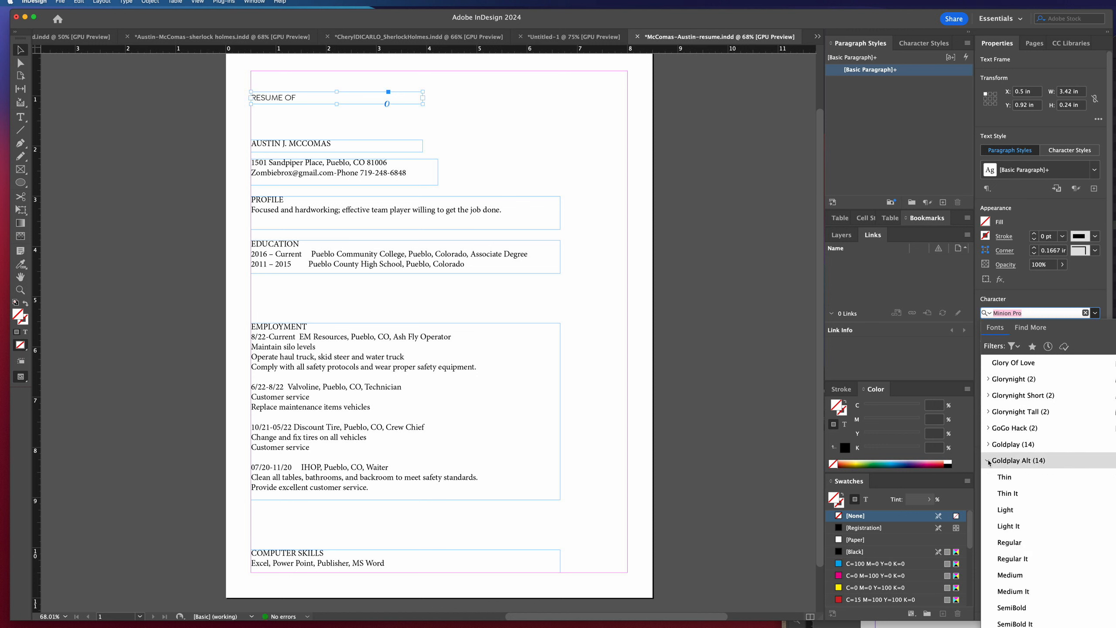
{"action": "scroll", "coordinate": [1024, 576], "scroll_direction": "down", "scroll_amount": 1}
{"action": "scroll", "coordinate": [1024, 580], "scroll_direction": "down", "scroll_amount": 1}
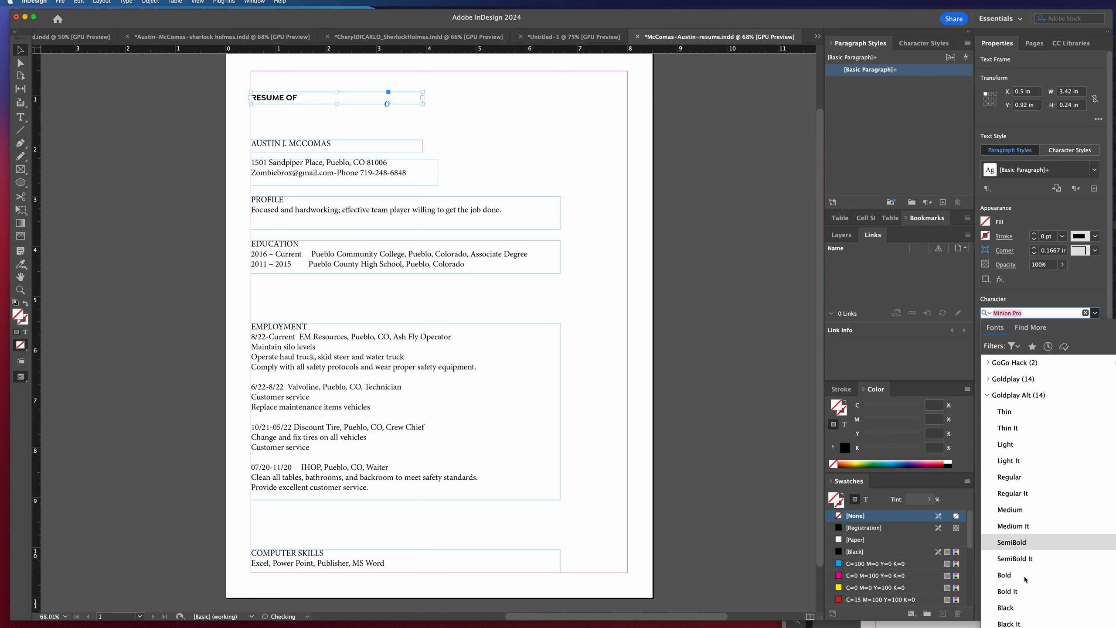
{"action": "left_click", "coordinate": [1012, 512]}
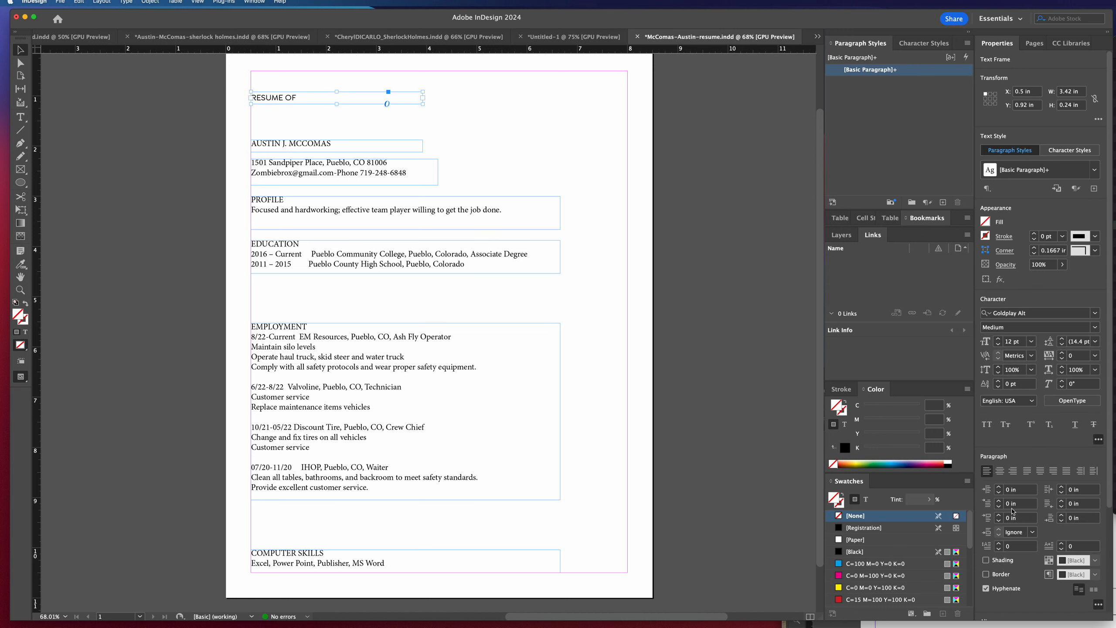
{"action": "left_click", "coordinate": [999, 342]}
Color the RESUME OF text with a new CMYK process swatch of Cyan 52, Magenta 8, Yellow 0 and Black 72.
{"action": "left_click", "coordinate": [866, 501]}
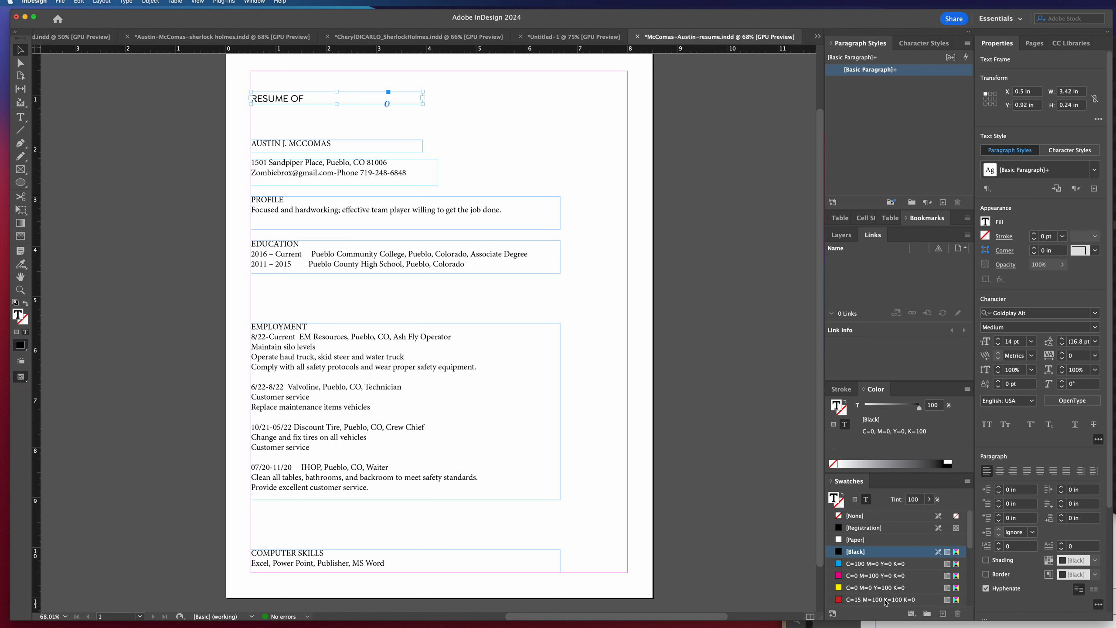
{"action": "scroll", "coordinate": [888, 589], "scroll_direction": "down", "scroll_amount": 5}
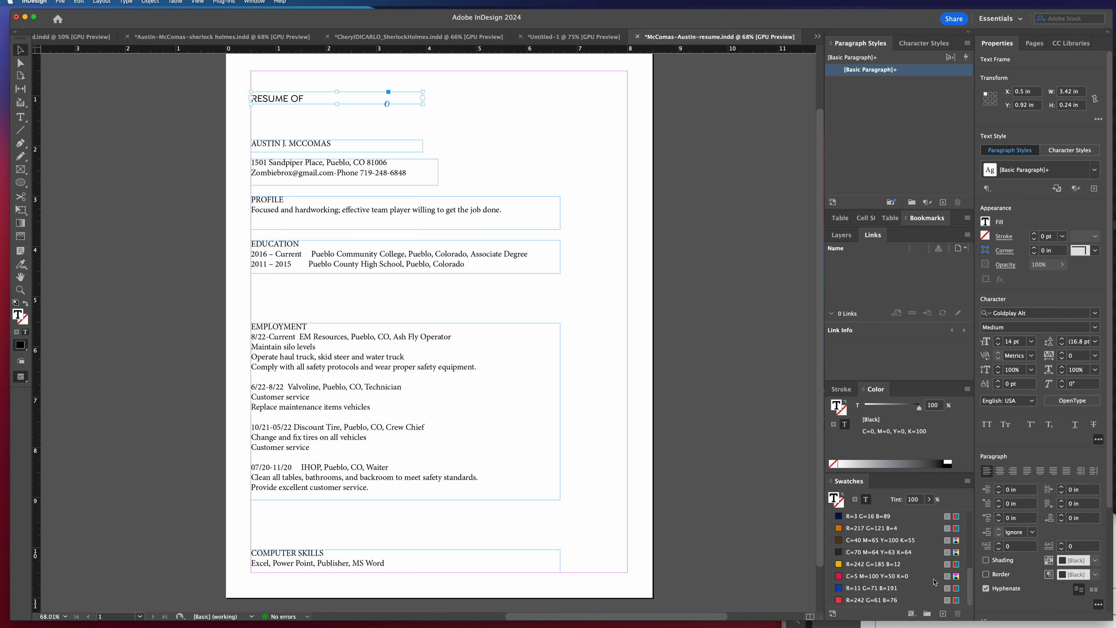
{"action": "left_click_drag", "start_coordinate": [972, 585], "coordinate": [971, 571]}
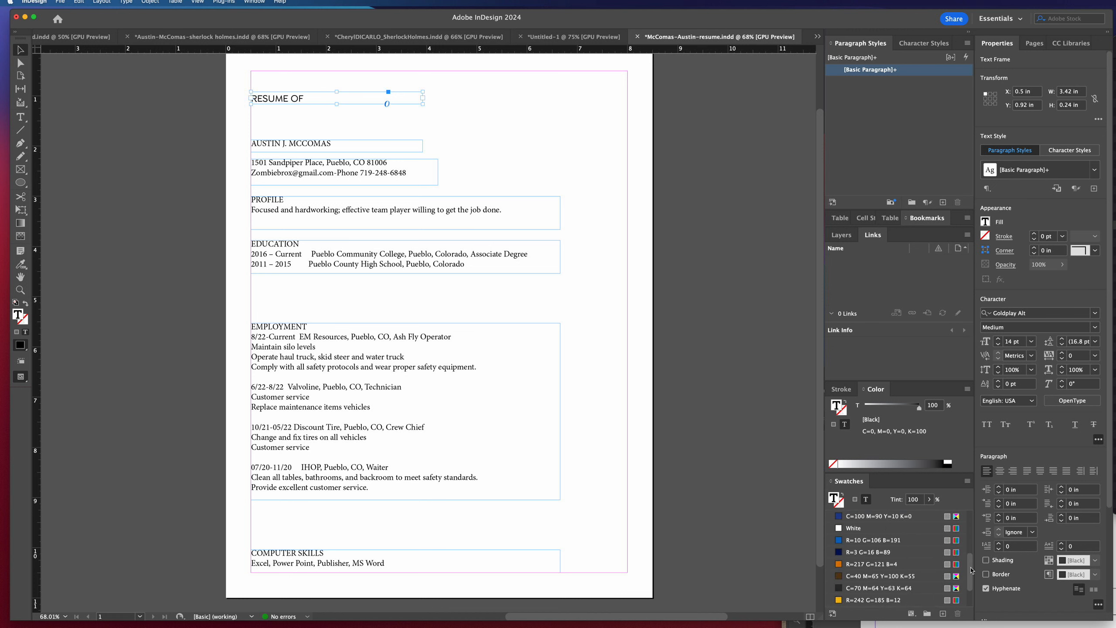
{"action": "scroll", "coordinate": [871, 568], "scroll_direction": "up", "scroll_amount": 3}
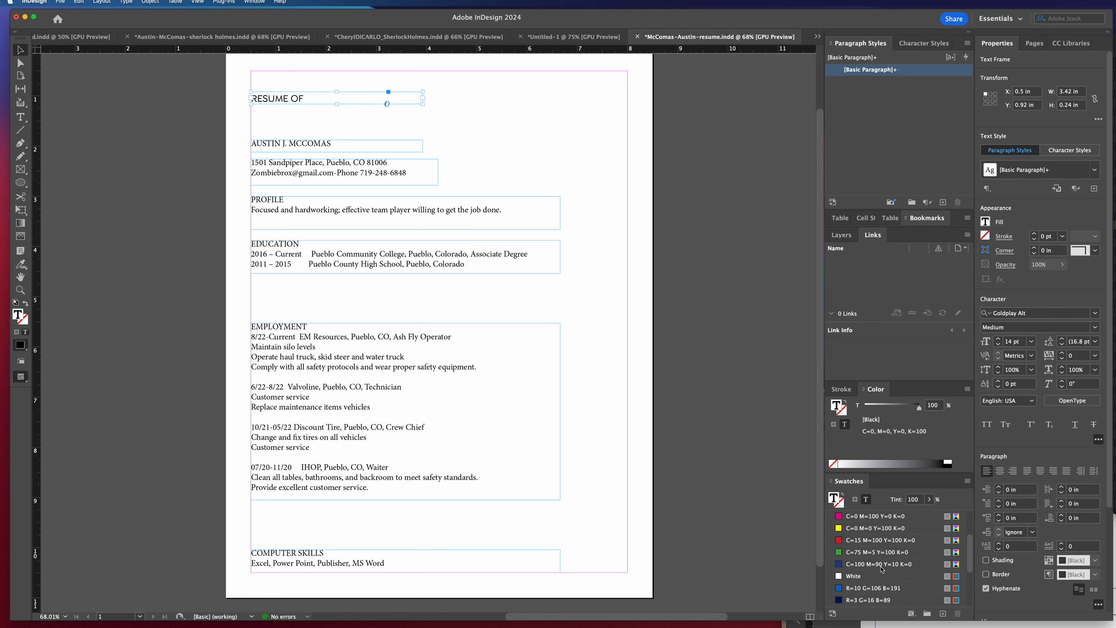
{"action": "mouse_move", "coordinate": [969, 532]}
{"action": "left_mouse_down"}
{"action": "mouse_move", "coordinate": [970, 590]}
{"action": "mouse_move", "coordinate": [969, 519]}
{"action": "left_mouse_up"}
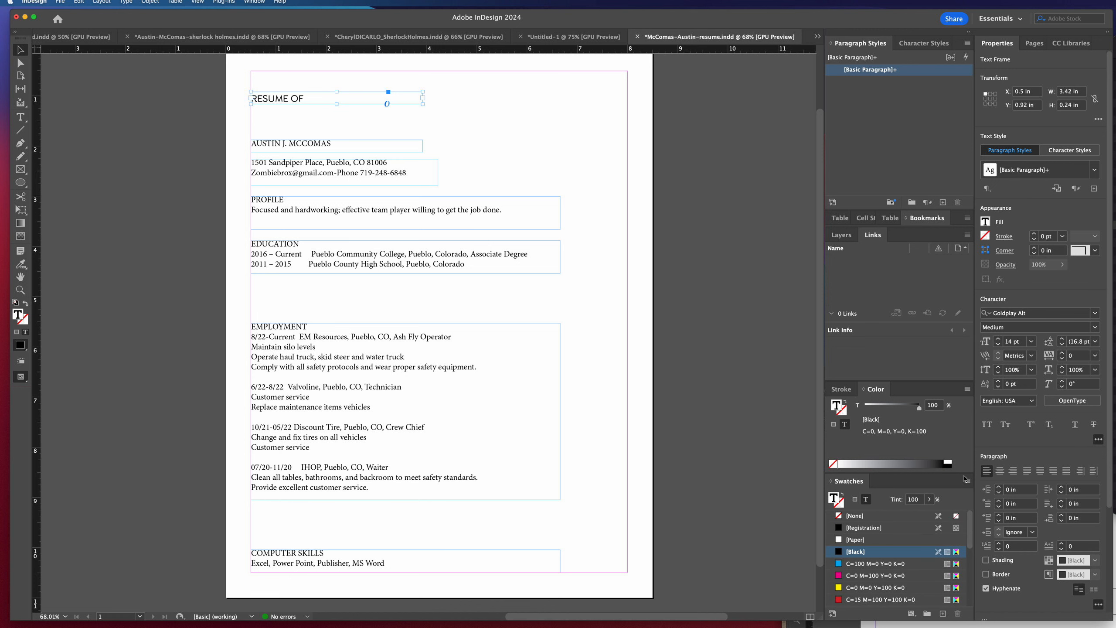
{"action": "left_click", "coordinate": [943, 614]}
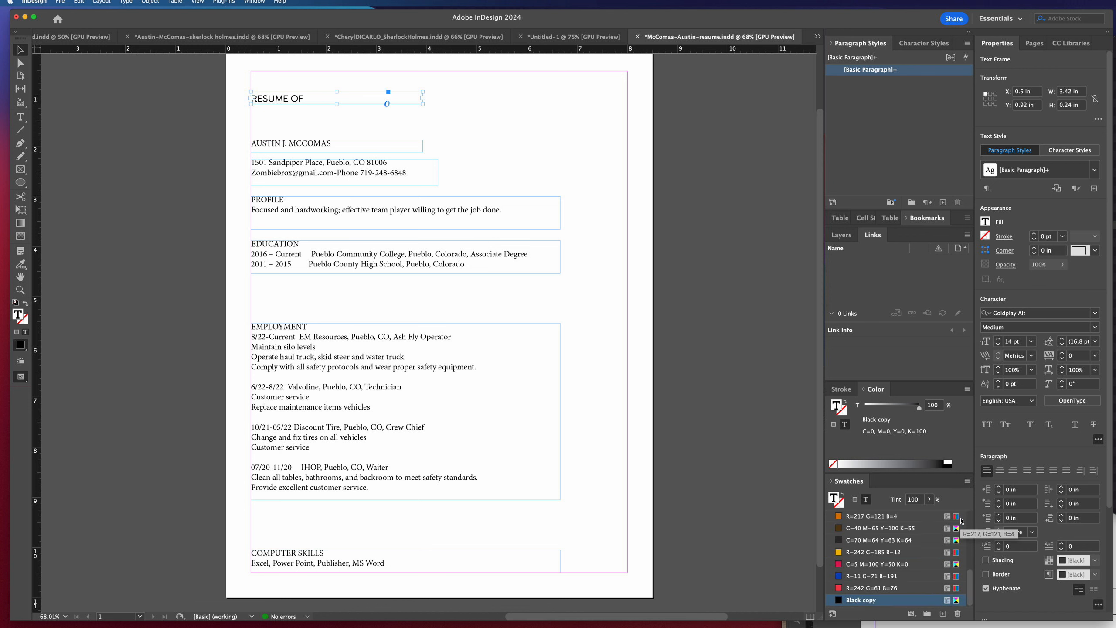
{"action": "double_click", "coordinate": [838, 602]}
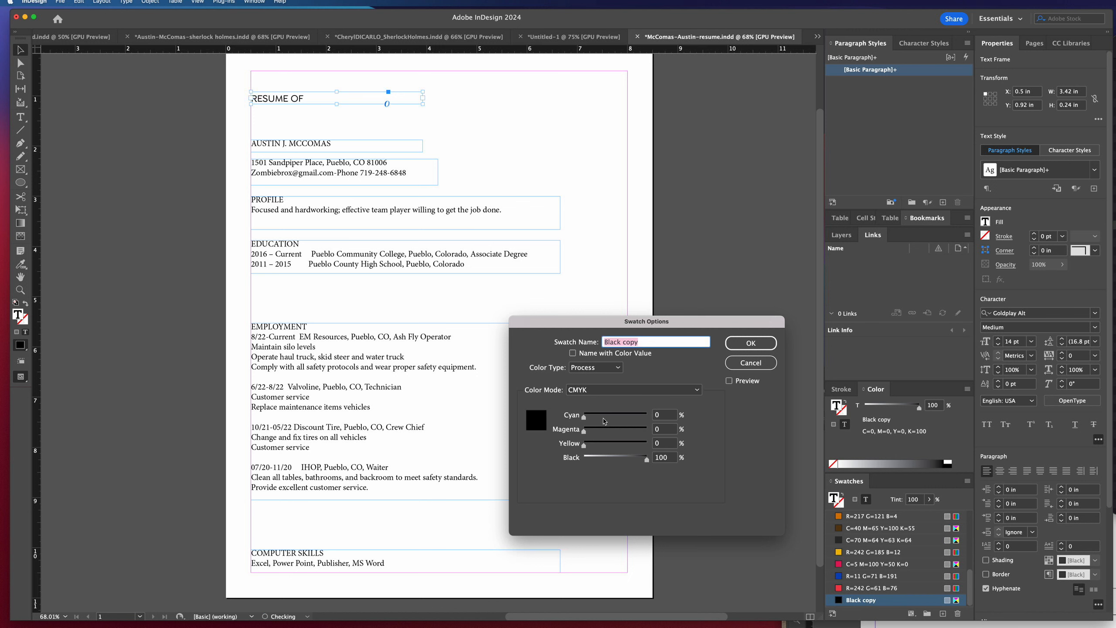
{"action": "left_click_drag", "start_coordinate": [583, 416], "coordinate": [608, 417]}
{"action": "left_click_drag", "start_coordinate": [643, 462], "coordinate": [629, 462]}
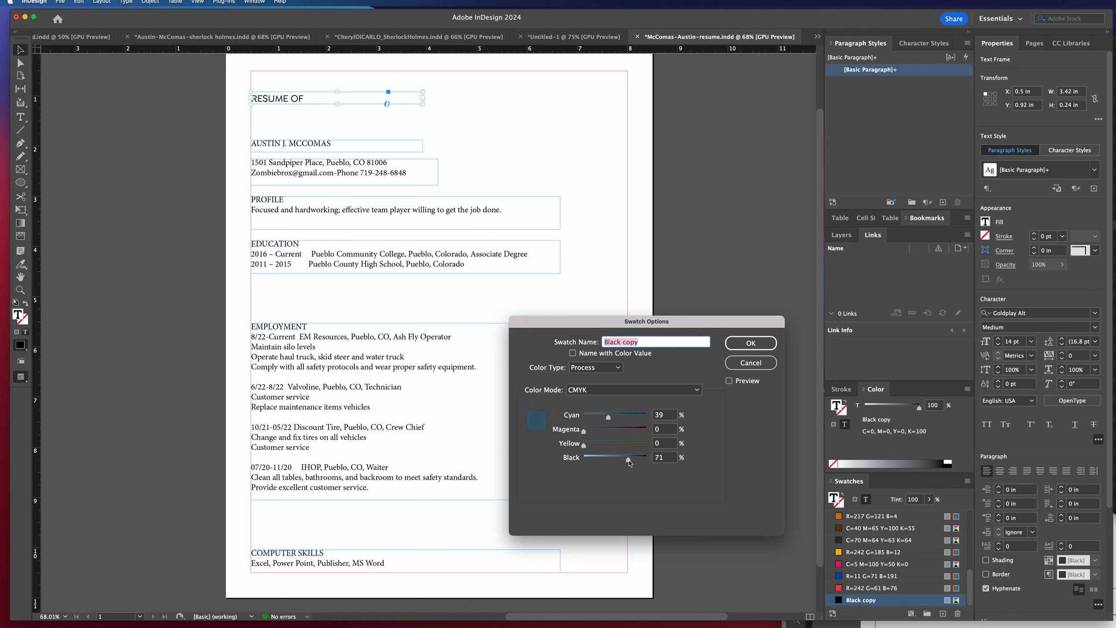
{"action": "left_click_drag", "start_coordinate": [583, 431], "coordinate": [618, 420]}
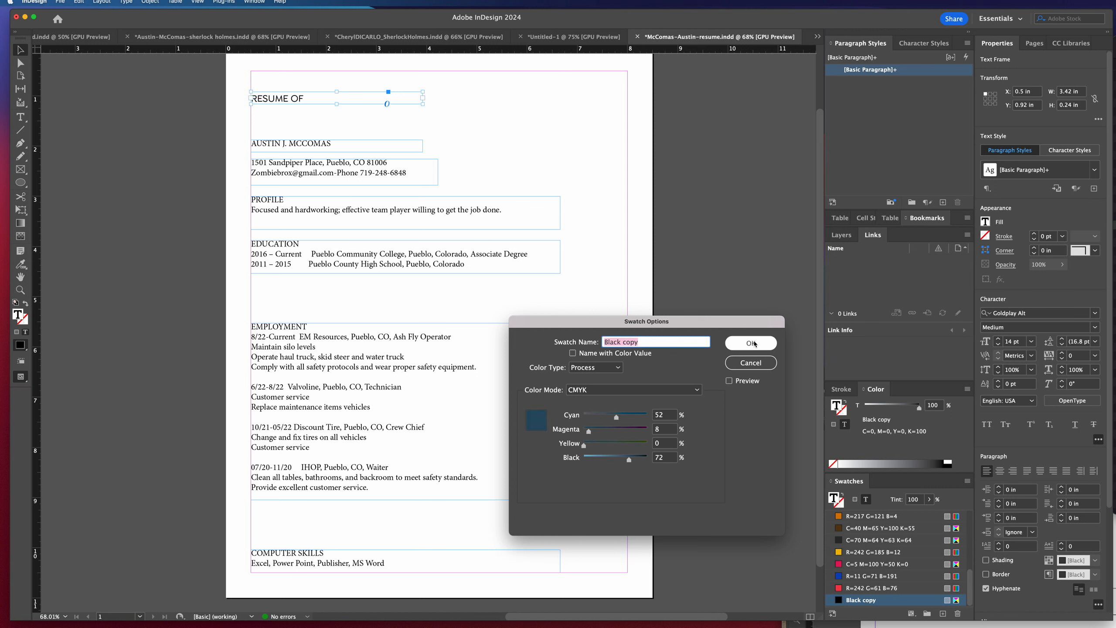
{"action": "left_click", "coordinate": [750, 343]}
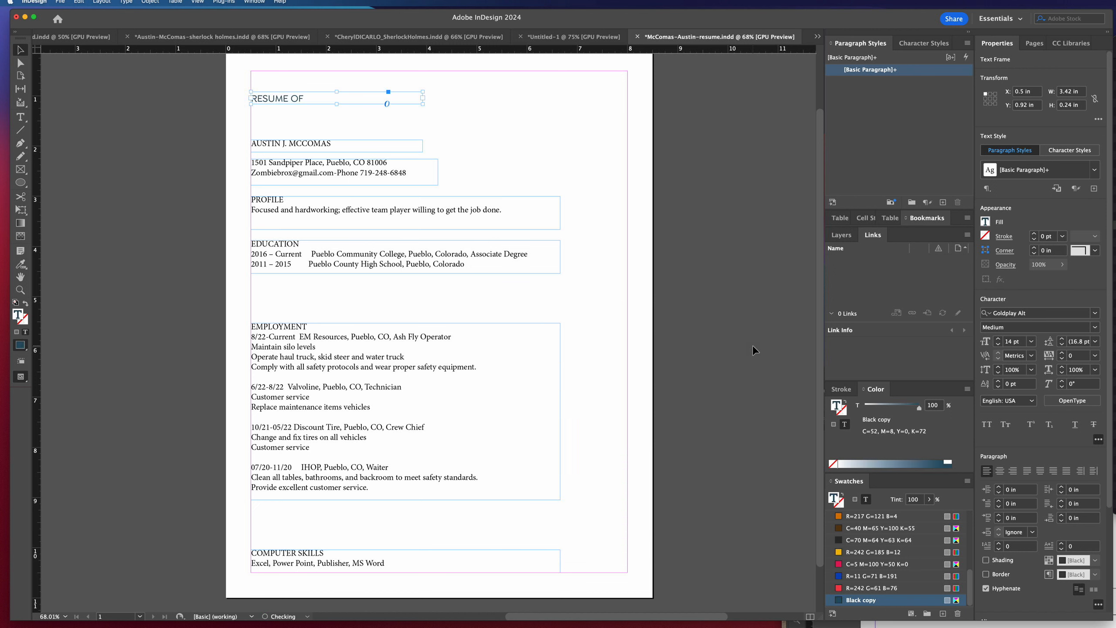
Rename the new blue swatch DARK BLUE.
{"action": "double_click", "coordinate": [861, 599]}
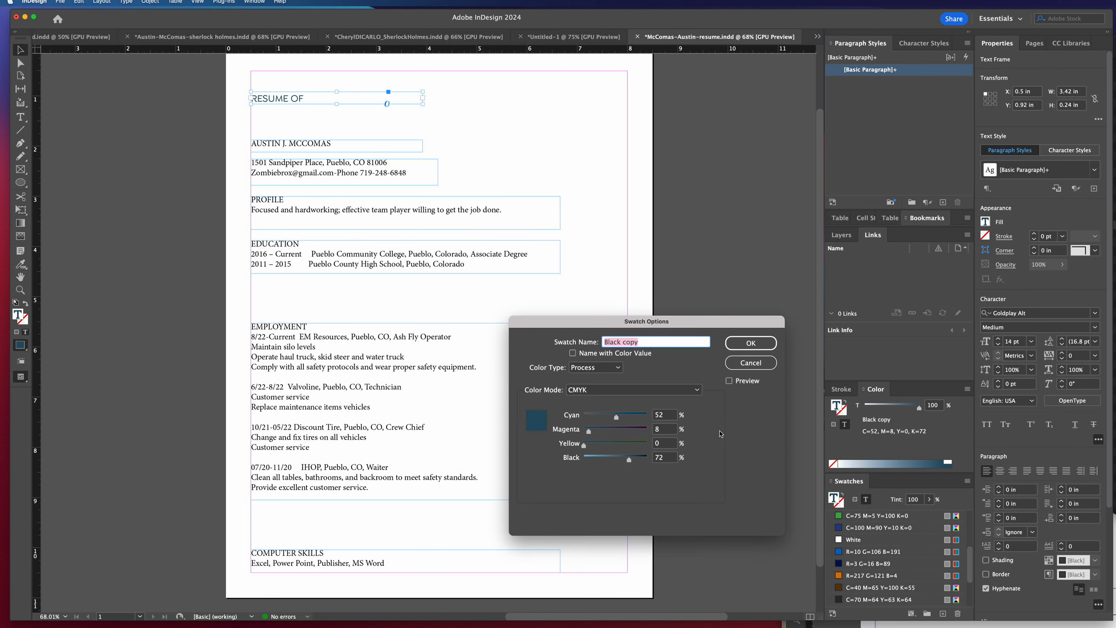
{"action": "type", "text": "DARK BLUE"}
{"action": "key", "text": "Return"}
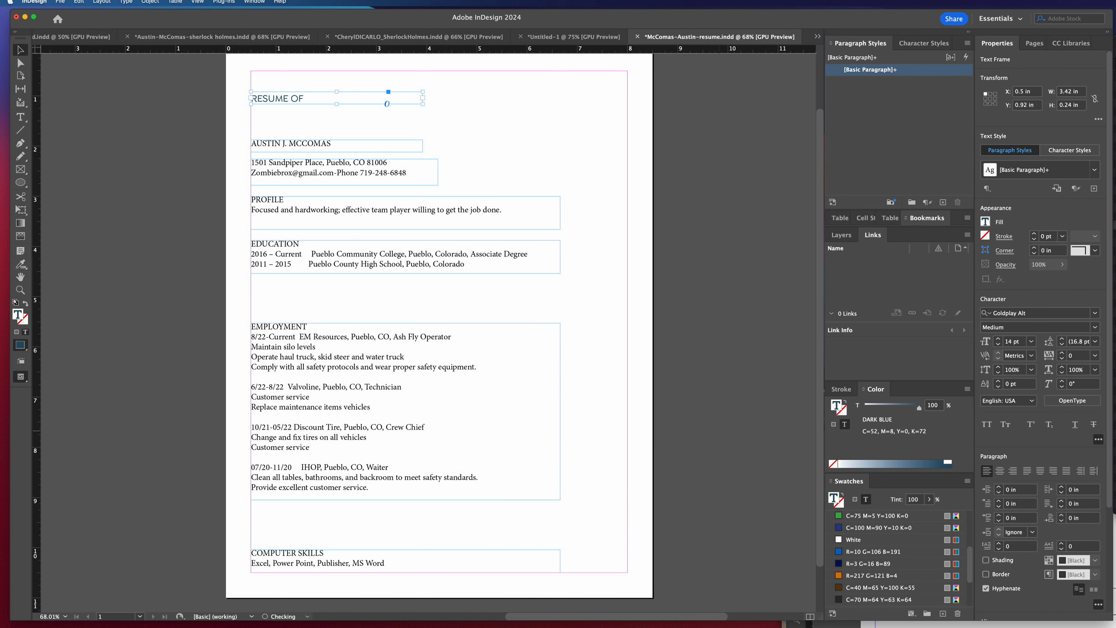
Increase the RESUME OF text to 16 pt and move its frame up to Y 0.76 in.
{"action": "left_click", "coordinate": [998, 339]}
{"action": "left_click", "coordinate": [999, 339]}
{"action": "left_click_drag", "start_coordinate": [316, 101], "coordinate": [321, 92]}
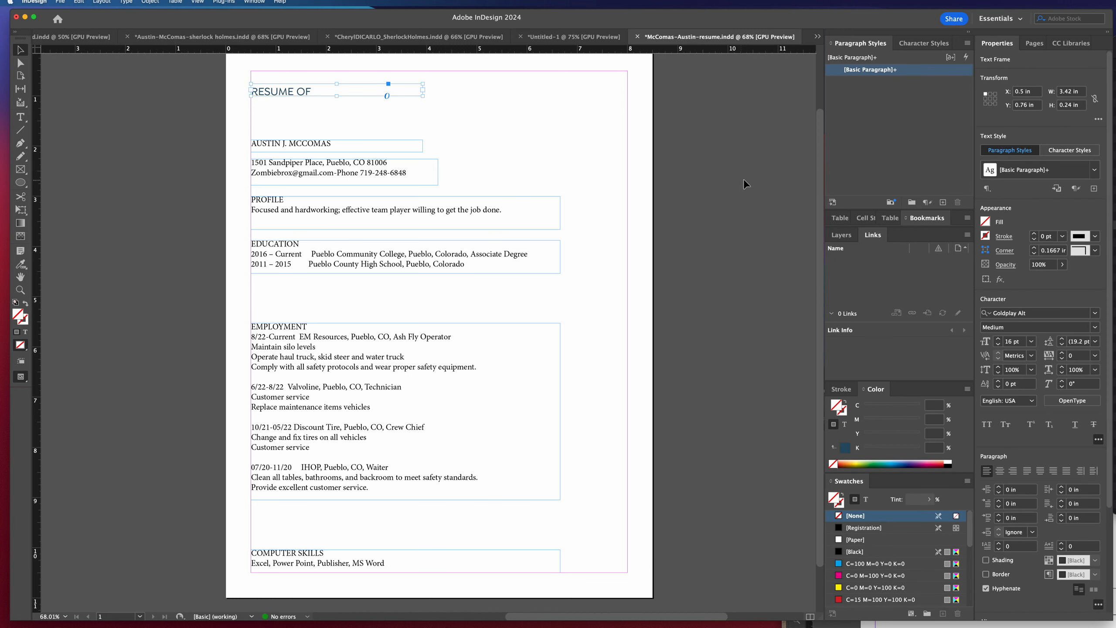
Create a paragraph style named HEAD Style from the RESUME OF frame's formatting.
{"action": "left_click", "coordinate": [943, 202]}
{"action": "double_click", "coordinate": [891, 82]}
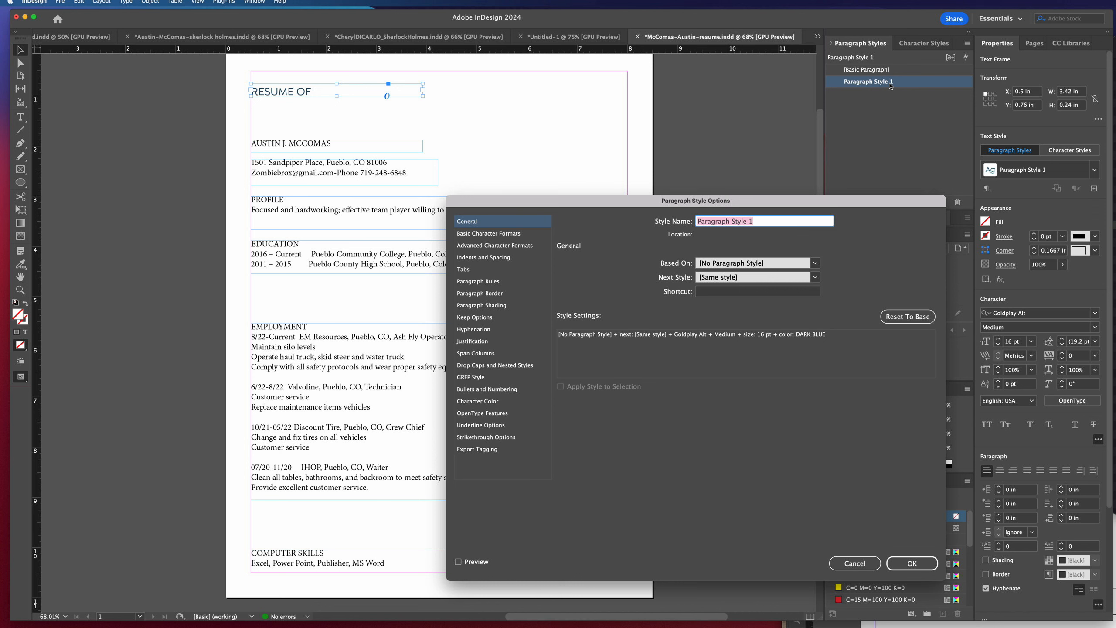
{"action": "type", "text": "HEAD Style"}
{"action": "left_click", "coordinate": [912, 564]}
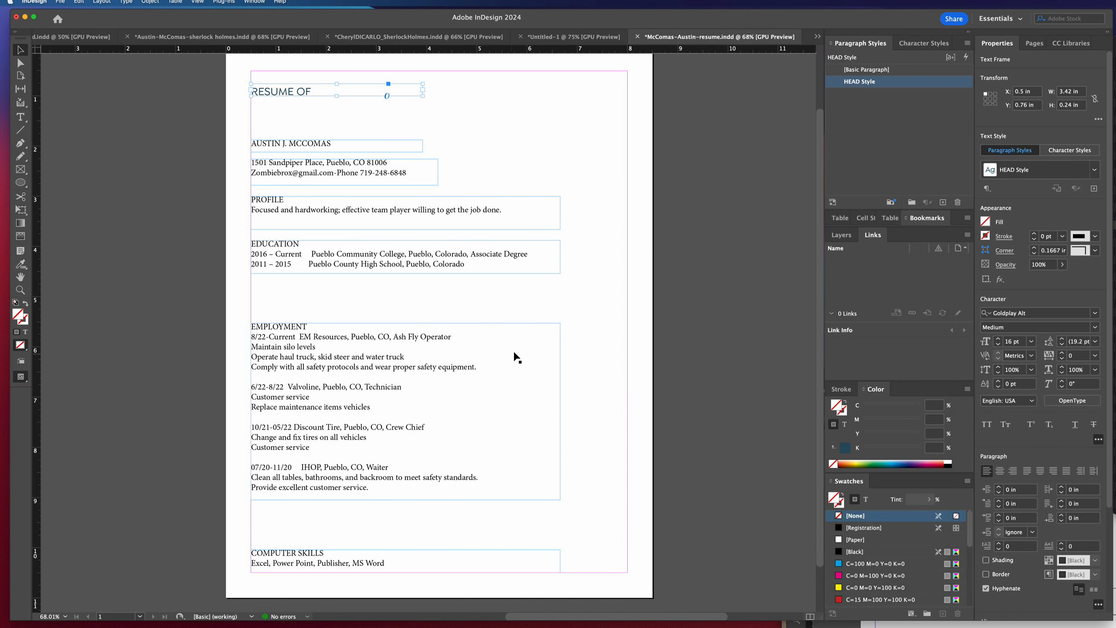
Move the applicant's name frame up to Y 1.22 in and set its text to Goldplay Alt Bold.
{"action": "left_click", "coordinate": [323, 151]}
{"action": "left_click_drag", "start_coordinate": [323, 151], "coordinate": [313, 118]}
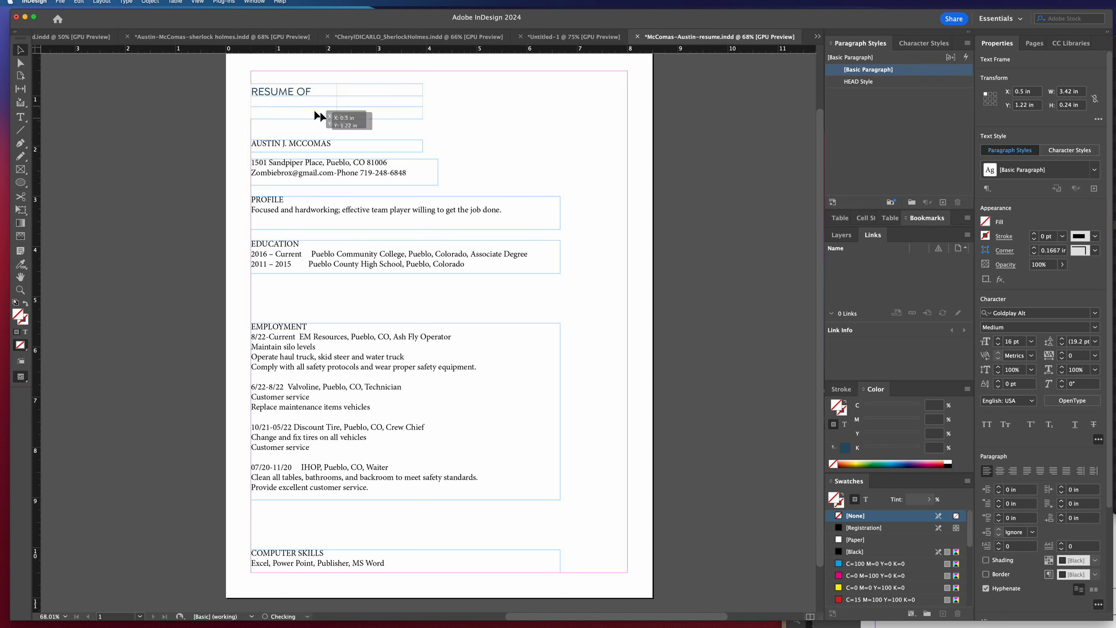
{"action": "left_click", "coordinate": [1094, 313]}
{"action": "scroll", "coordinate": [1014, 382], "scroll_direction": "up", "scroll_amount": 15}
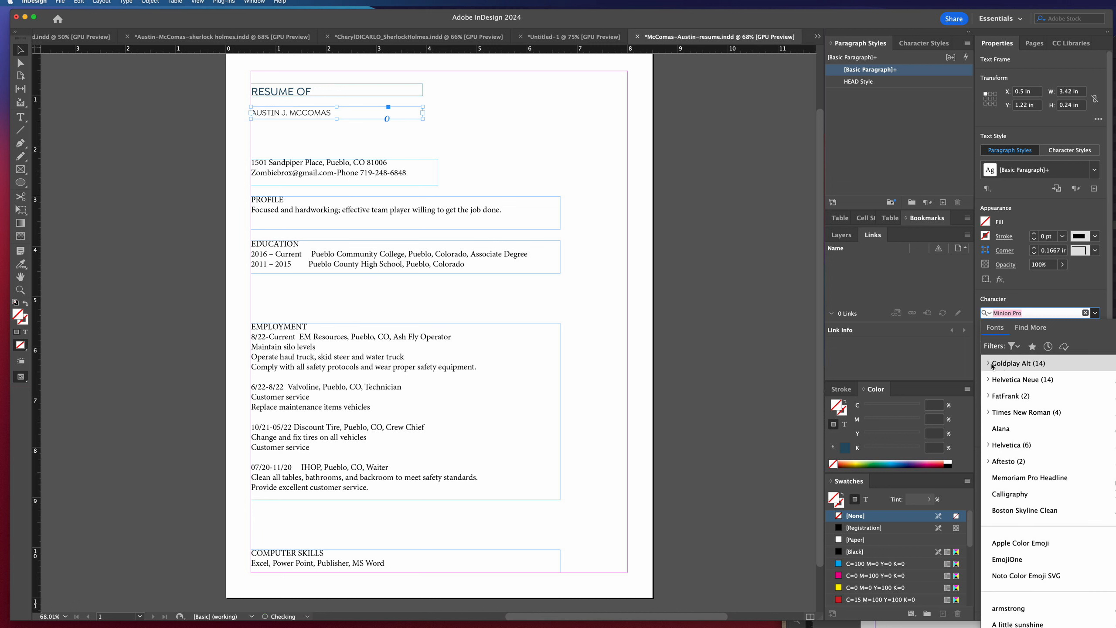
{"action": "left_click", "coordinate": [990, 365]}
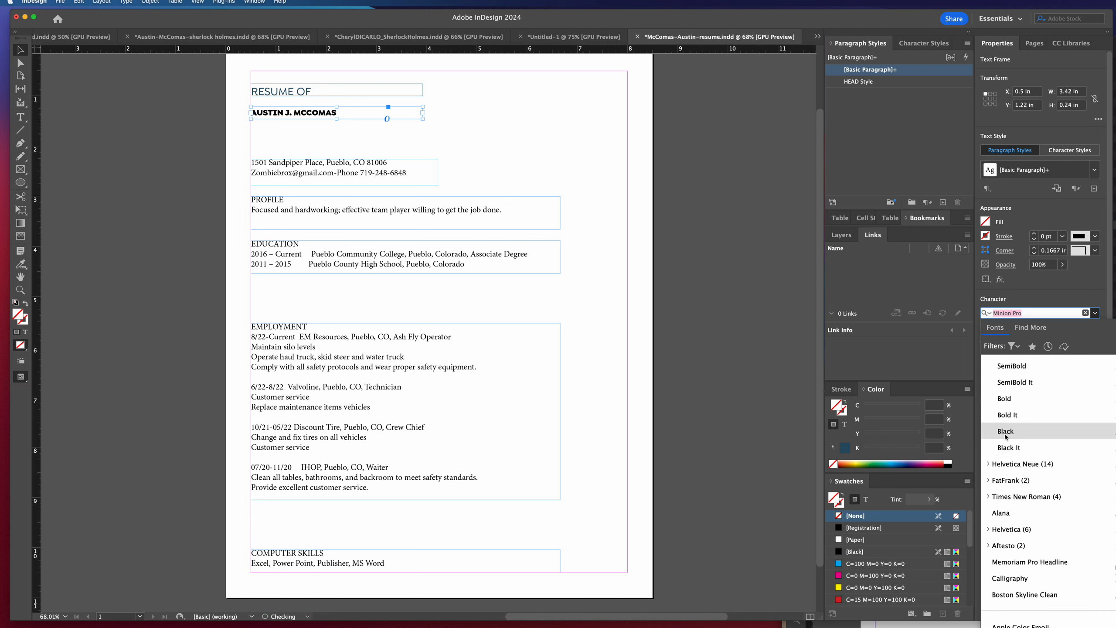
{"action": "left_click", "coordinate": [1004, 399]}
Set the name text to 36 pt, and enlarge its frame to about 6.32 by 0.78 in at Y 1.06 in.
{"action": "left_click", "coordinate": [1031, 341]}
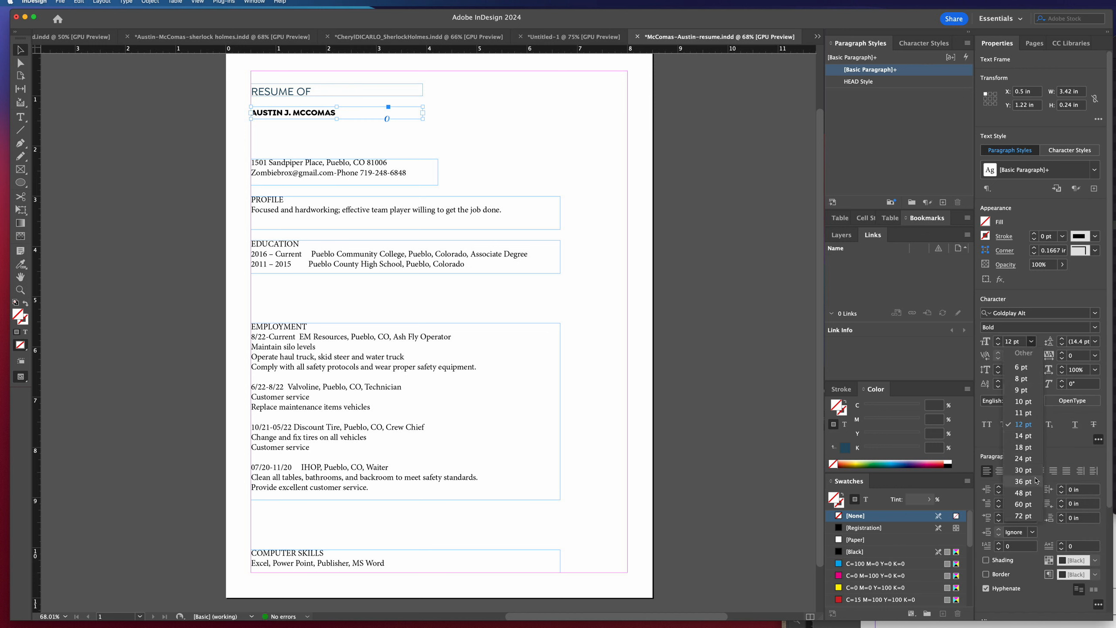
{"action": "left_click", "coordinate": [1017, 477]}
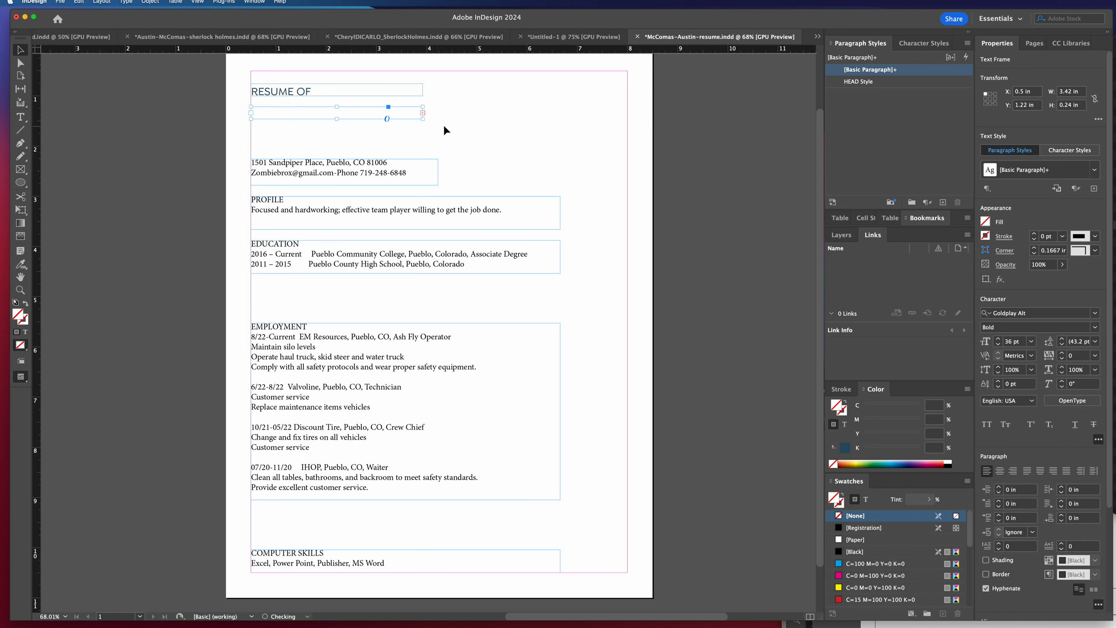
{"action": "left_click_drag", "start_coordinate": [423, 120], "coordinate": [569, 156]}
{"action": "left_click_drag", "start_coordinate": [368, 130], "coordinate": [363, 123]}
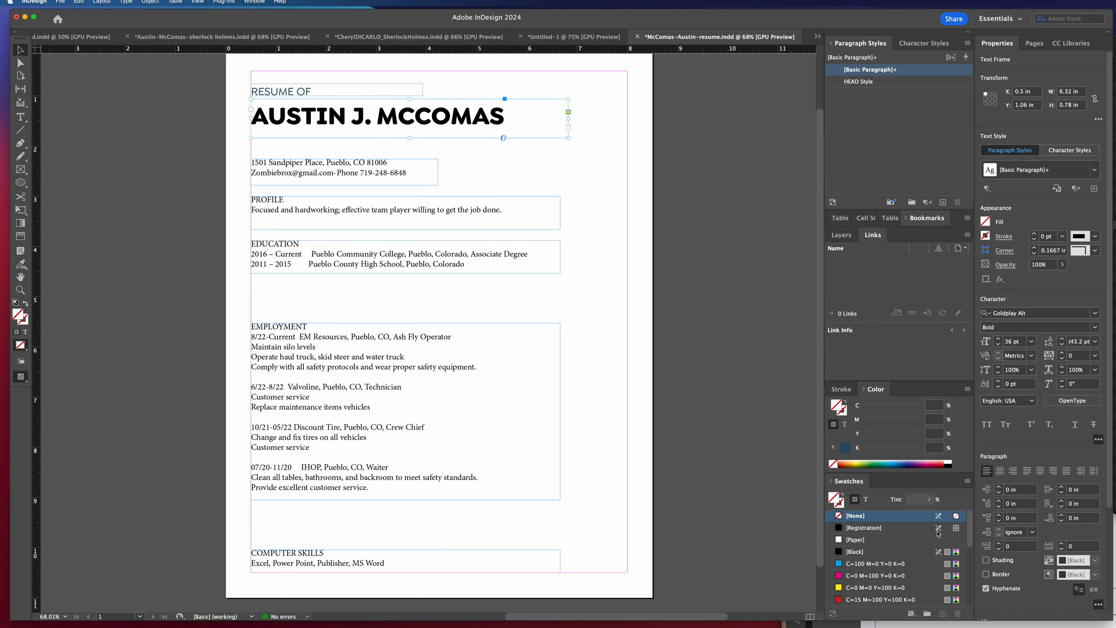
{"action": "left_click", "coordinate": [883, 551]}
{"action": "scroll", "coordinate": [883, 551], "scroll_direction": "down", "scroll_amount": 2}
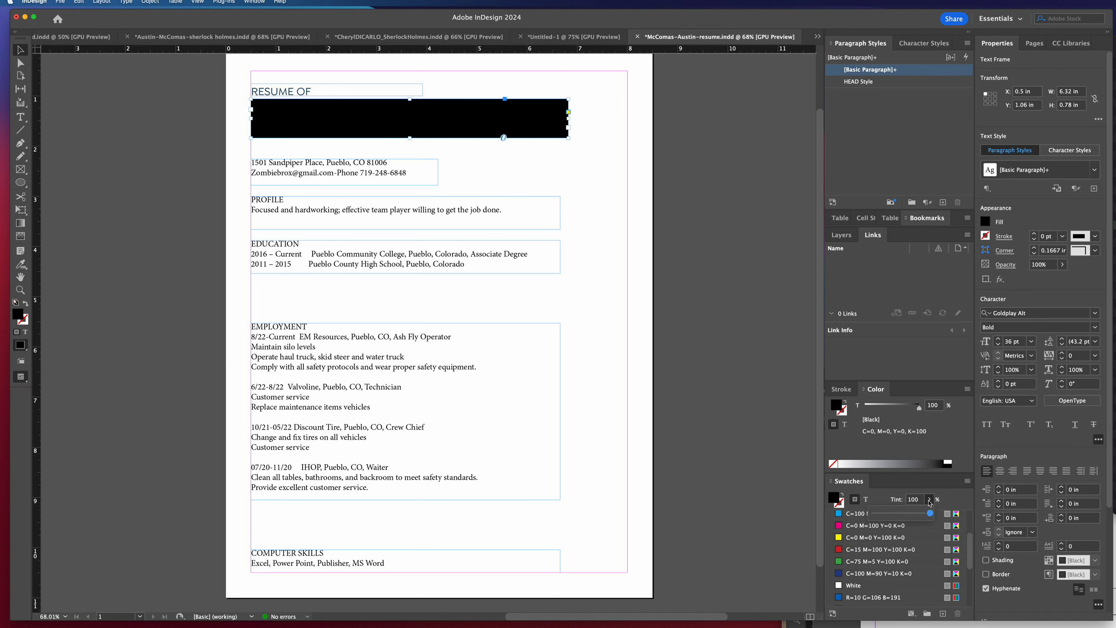
{"action": "key", "text": "super+z"}
Reduce the tint of the name's black text color to 78%.
{"action": "left_click", "coordinate": [866, 500]}
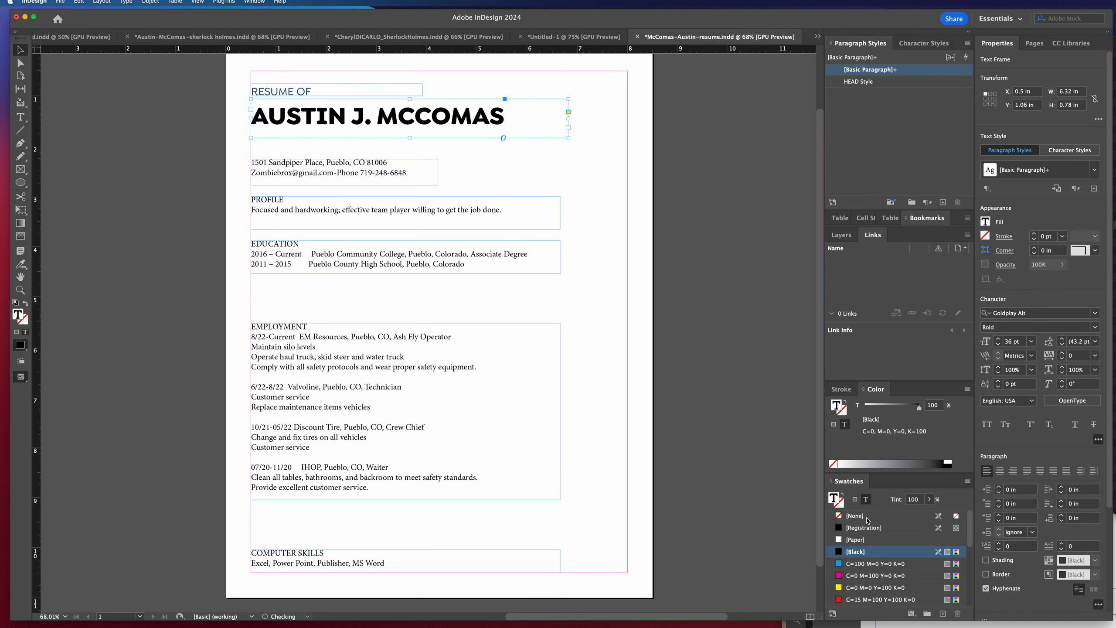
{"action": "left_click", "coordinate": [929, 500]}
{"action": "left_click_drag", "start_coordinate": [932, 514], "coordinate": [917, 516]}
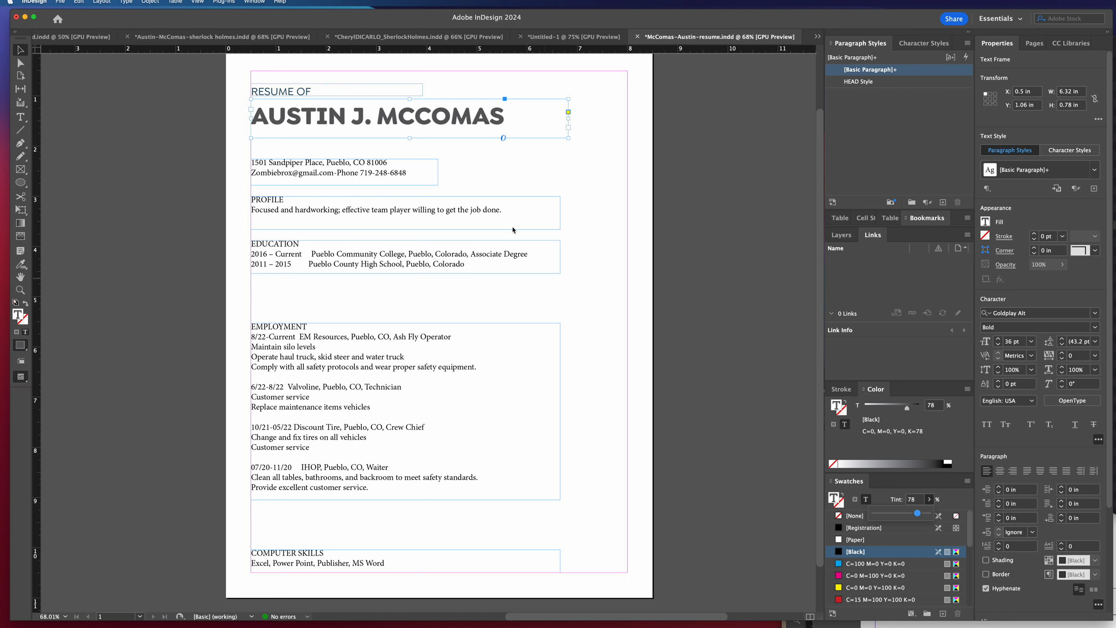
Move the name frame up closer beneath RESUME OF, to Y 0.9217 in.
{"action": "left_click_drag", "start_coordinate": [413, 124], "coordinate": [414, 116]}
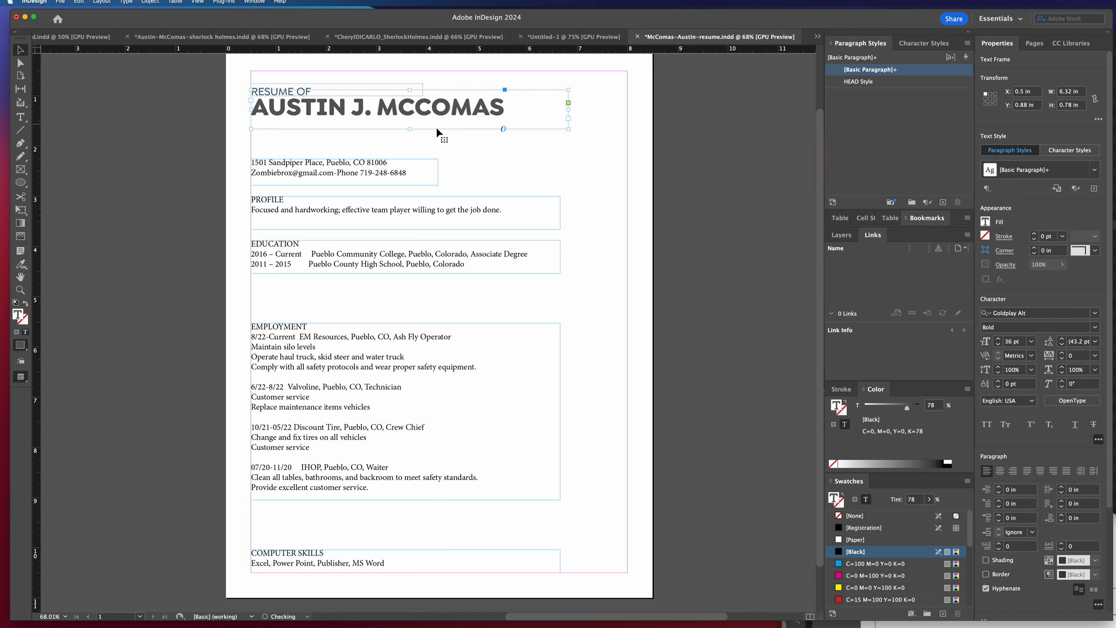
{"action": "key", "text": "Down"}
{"action": "key", "text": "Down"}
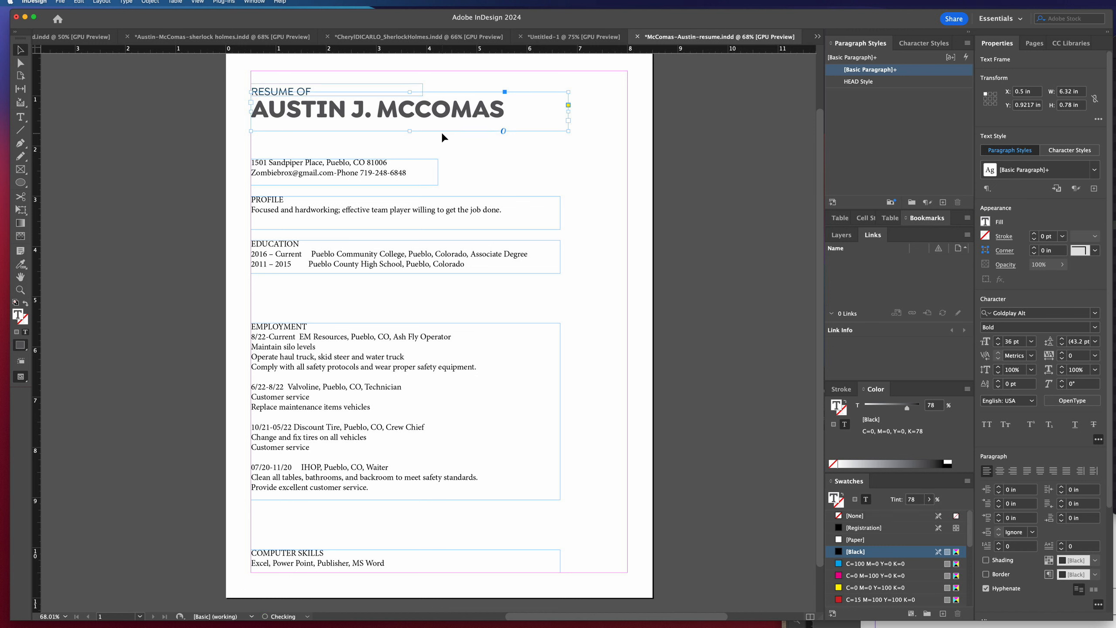
Create a paragraph style named NAME Style from the name frame's formatting, and preview the page without guides and frame edges.
{"action": "left_click", "coordinate": [943, 202]}
{"action": "double_click", "coordinate": [863, 82]}
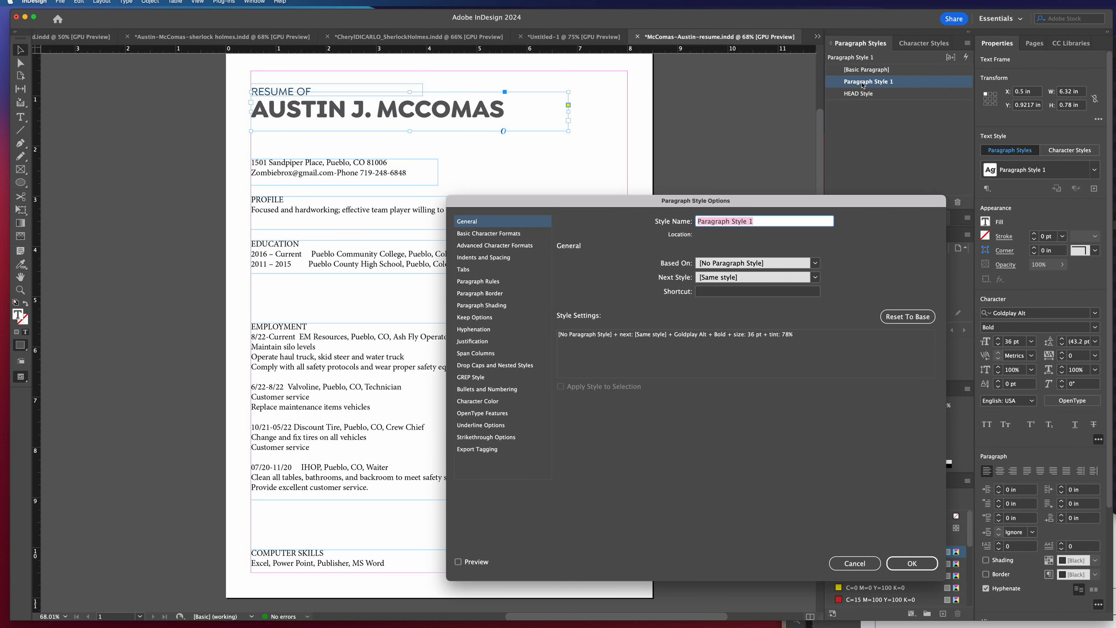
{"action": "type", "text": "NAME Style"}
{"action": "key", "text": "Return"}
{"action": "left_click", "coordinate": [642, 164]}
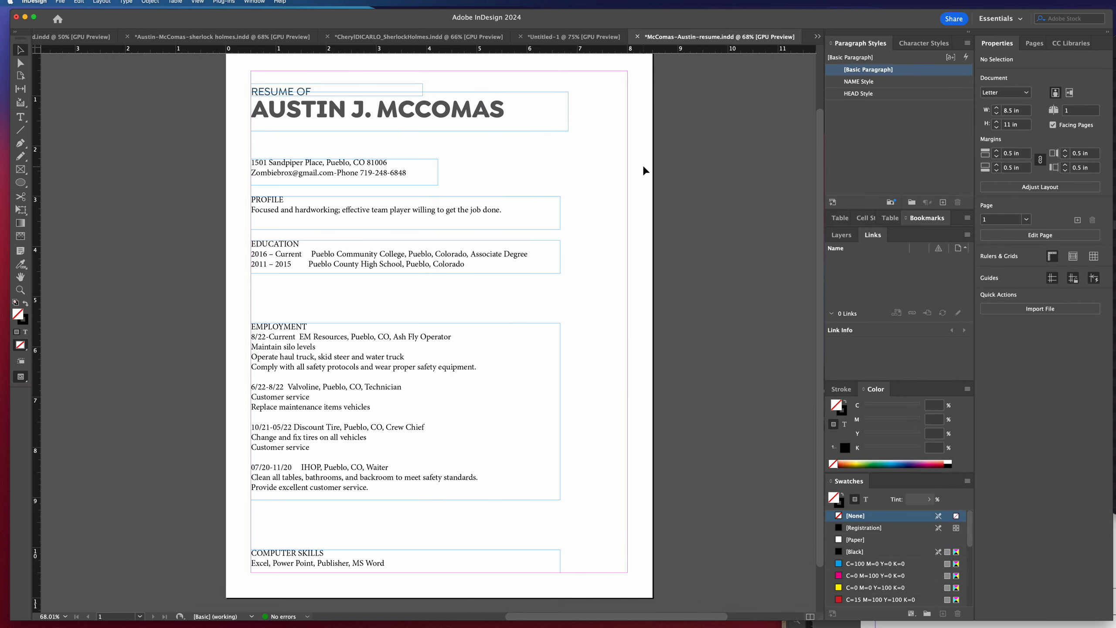
{"action": "key", "text": "w"}
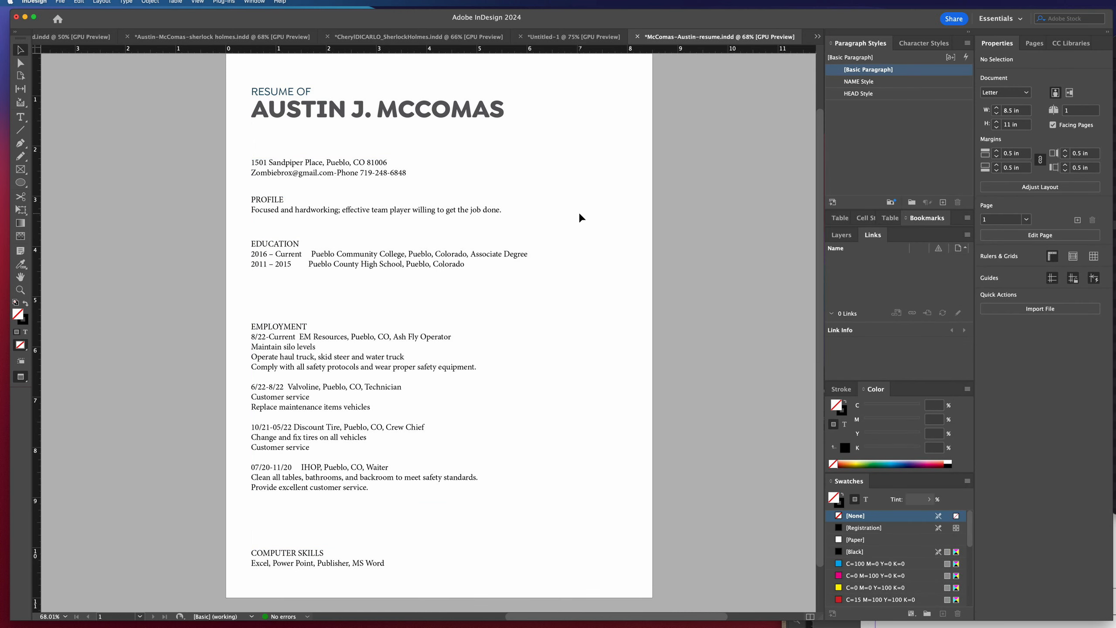
{"action": "key", "text": "w"}
Replace the hyphen between the e-mail address and the phone number with a bullet that has a space on each side.
{"action": "double_click", "coordinate": [336, 172]}
{"action": "left_click_drag", "start_coordinate": [336, 173], "coordinate": [334, 174]}
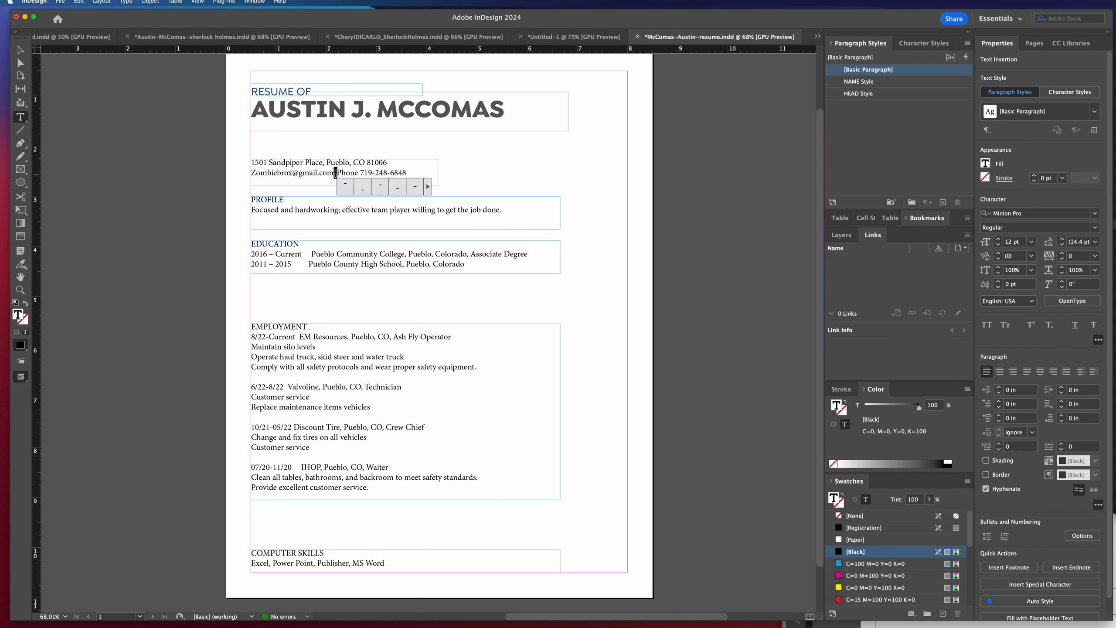
{"action": "type", "text": "•"}
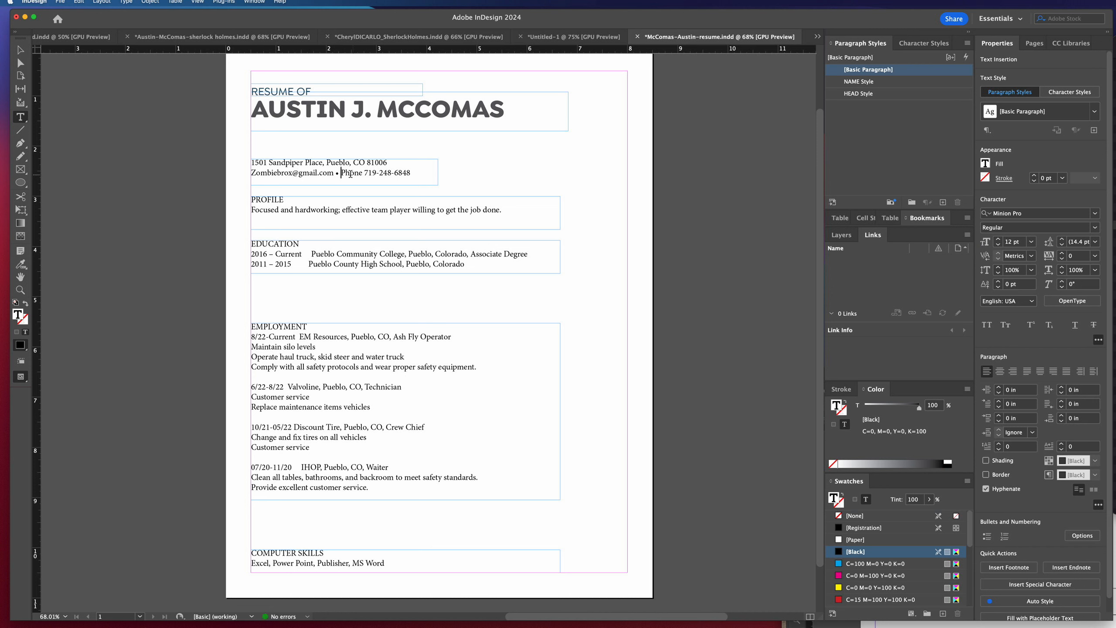
{"action": "double_click", "coordinate": [337, 173]}
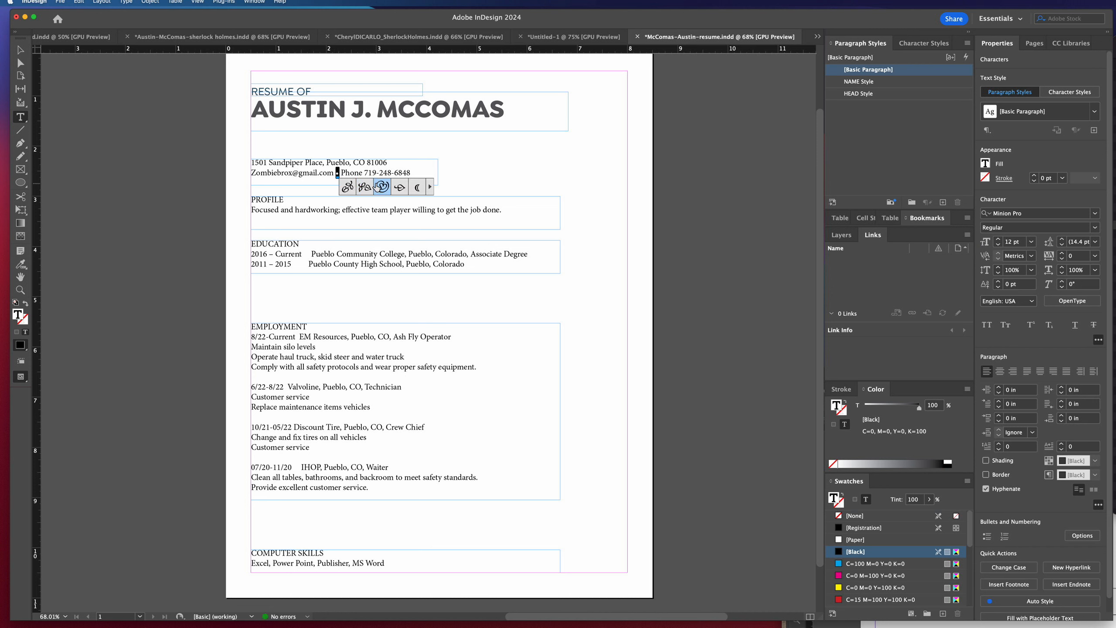
{"action": "left_click", "coordinate": [501, 172]}
{"action": "left_click", "coordinate": [20, 50]}
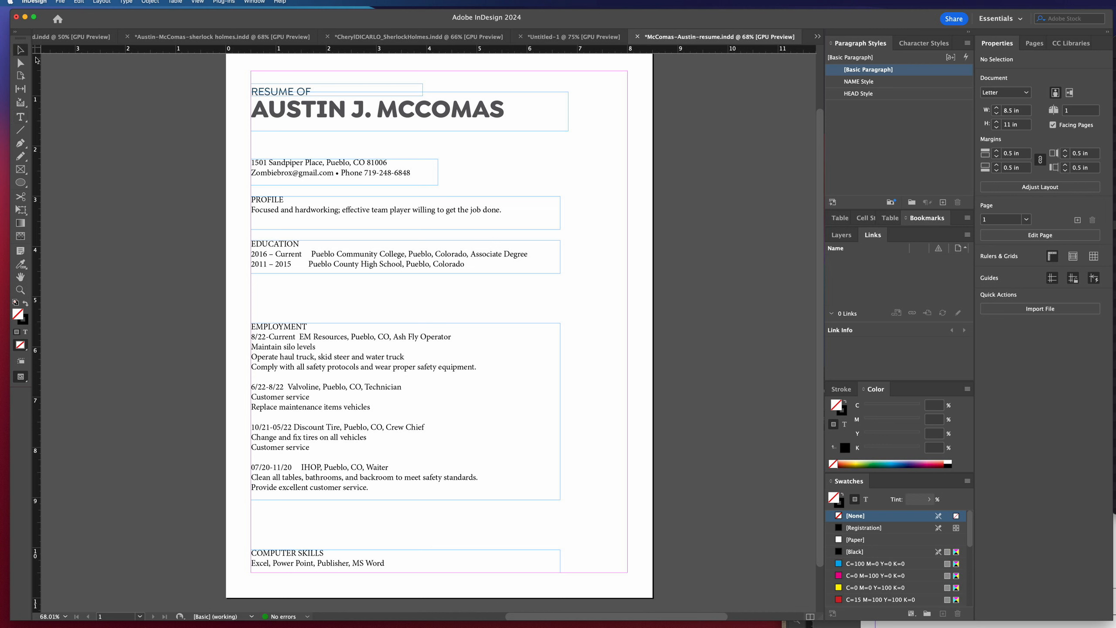
Move the contact details frame up beneath the name to Y 1.84 in, and set its font to Goldplay Alt Regular.
{"action": "left_click", "coordinate": [340, 175]}
{"action": "left_click_drag", "start_coordinate": [341, 178], "coordinate": [342, 157]}
{"action": "left_click", "coordinate": [1095, 313]}
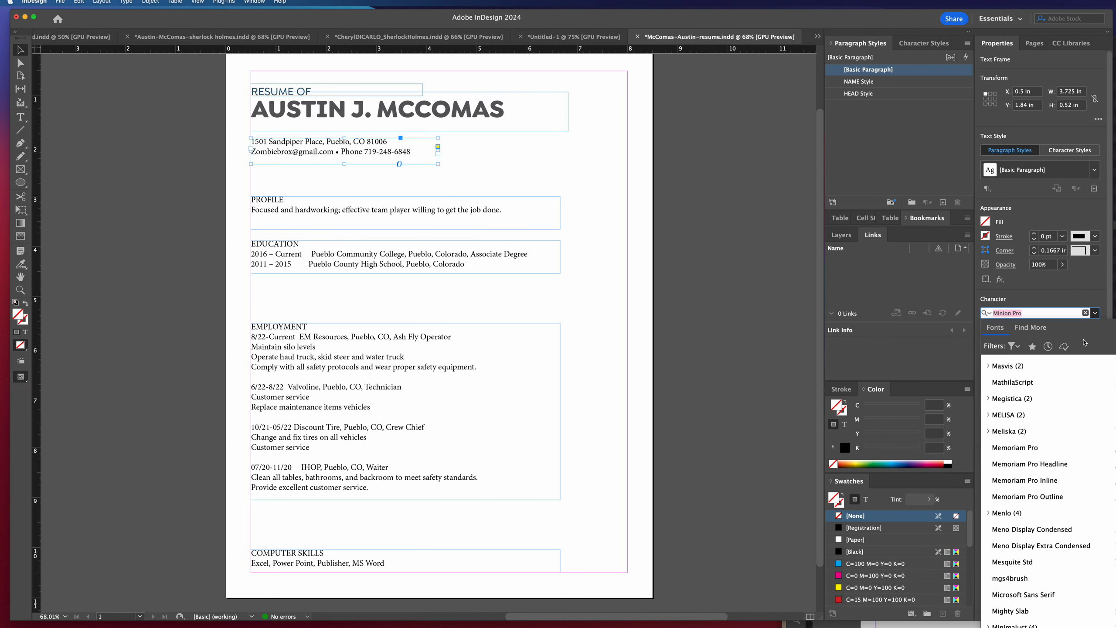
{"action": "scroll", "coordinate": [1048, 390], "scroll_direction": "up", "scroll_amount": 20}
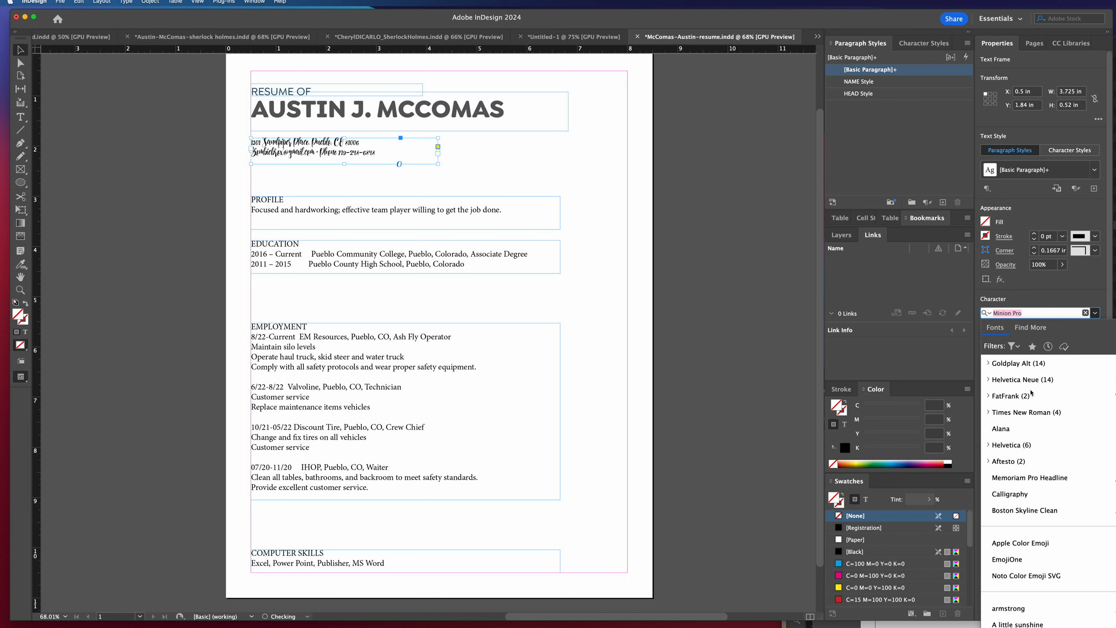
{"action": "left_click", "coordinate": [990, 365]}
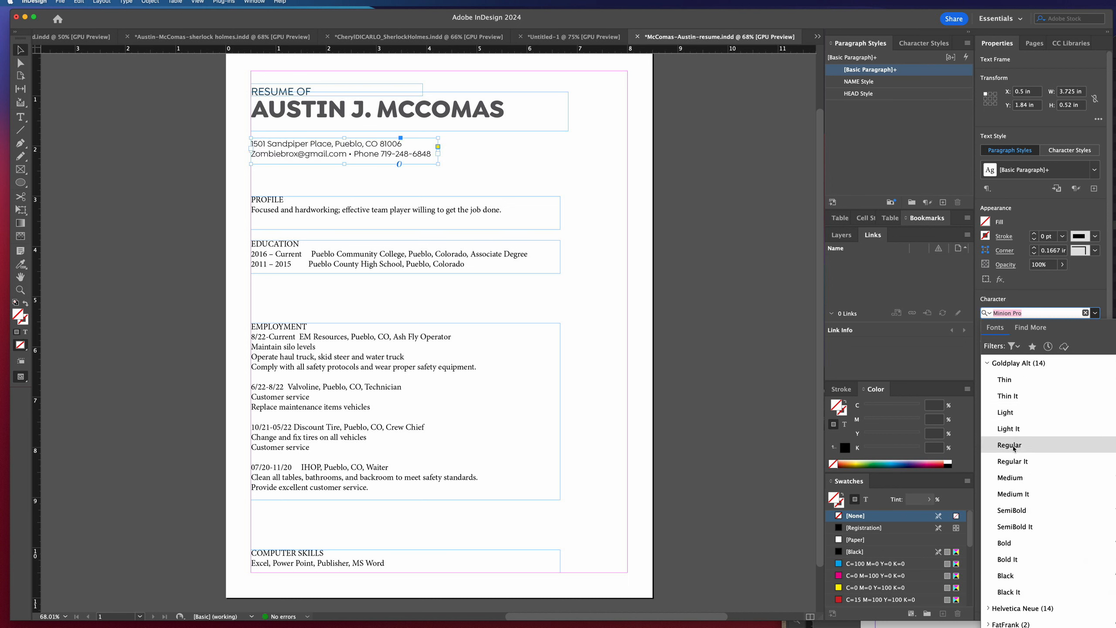
{"action": "left_click", "coordinate": [1009, 445]}
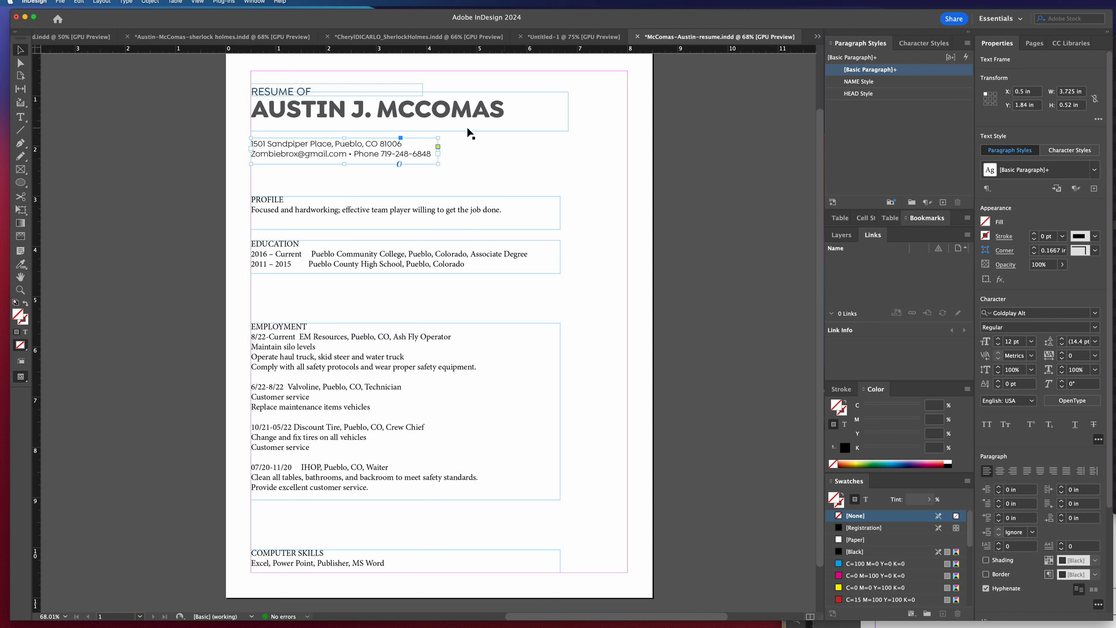
Redefine the [Basic Paragraph] style from the contact text's formatting, and enlarge the EDUCATION frame to 7.06 in by 1.18 in.
{"action": "right_click", "coordinate": [885, 72]}
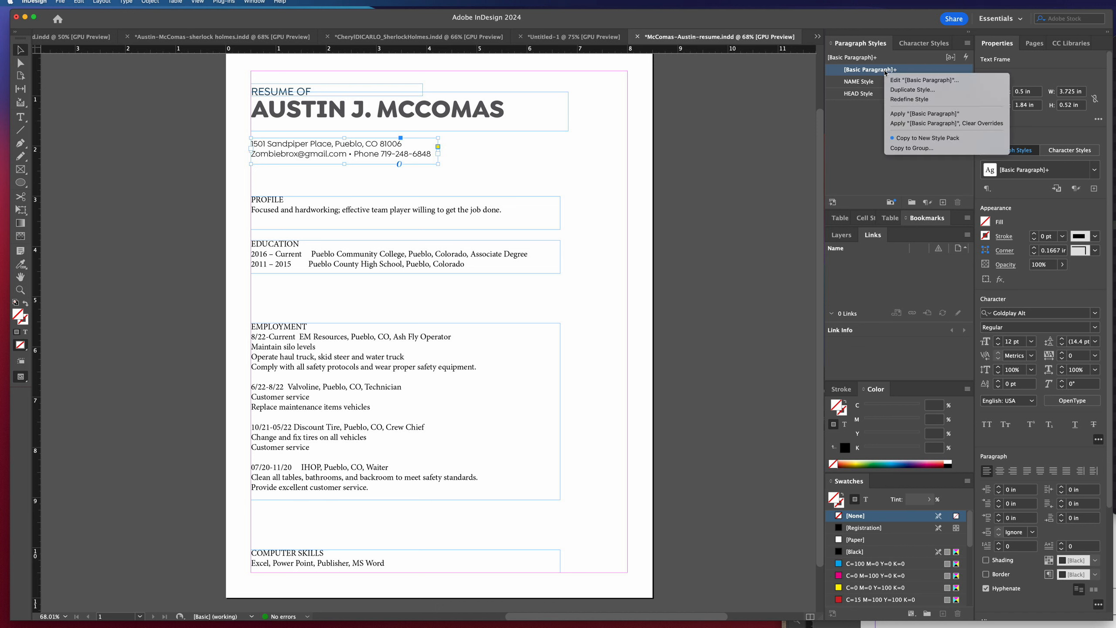
{"action": "left_click", "coordinate": [898, 99]}
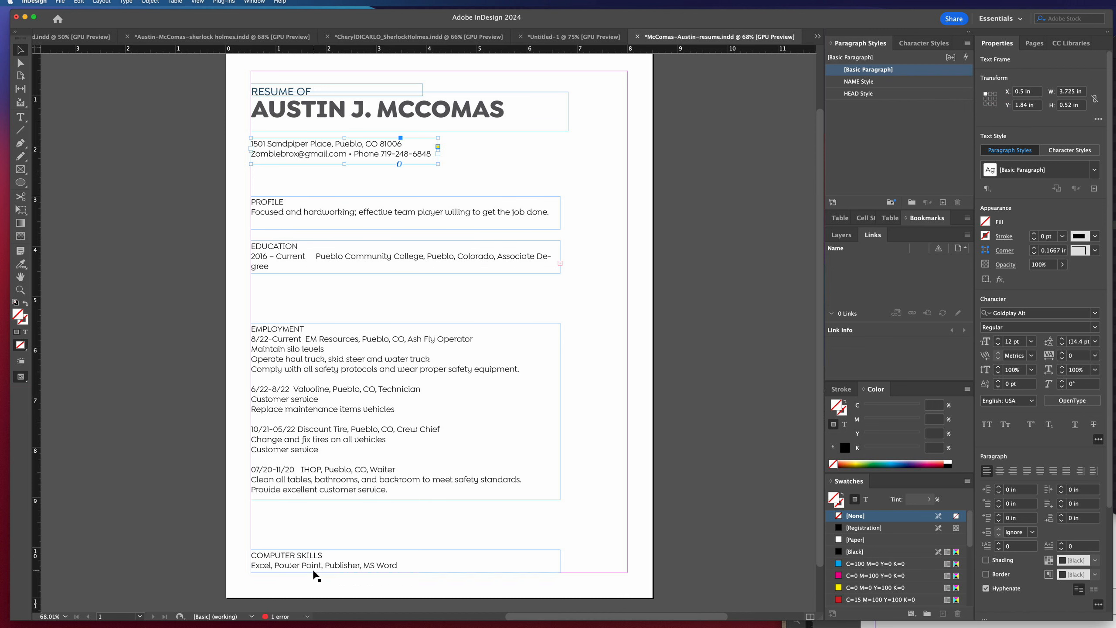
{"action": "left_click", "coordinate": [497, 269]}
{"action": "left_click_drag", "start_coordinate": [561, 275], "coordinate": [606, 300]}
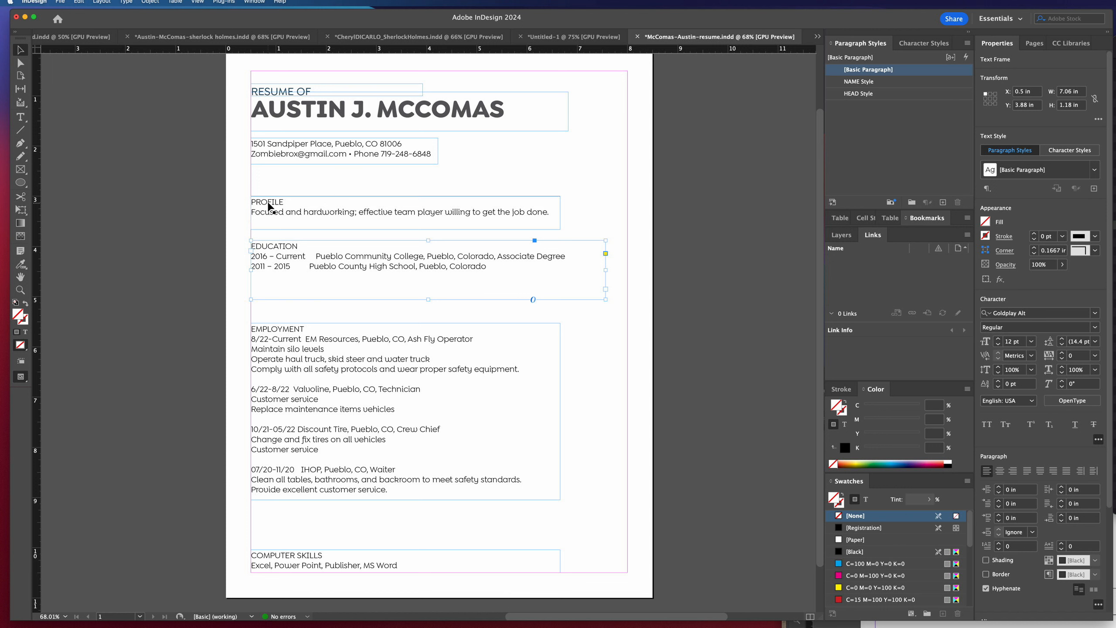
Format the PROFILE heading as SemiBold at 18 pt in the DARK BLUE swatch.
{"action": "double_click", "coordinate": [278, 247]}
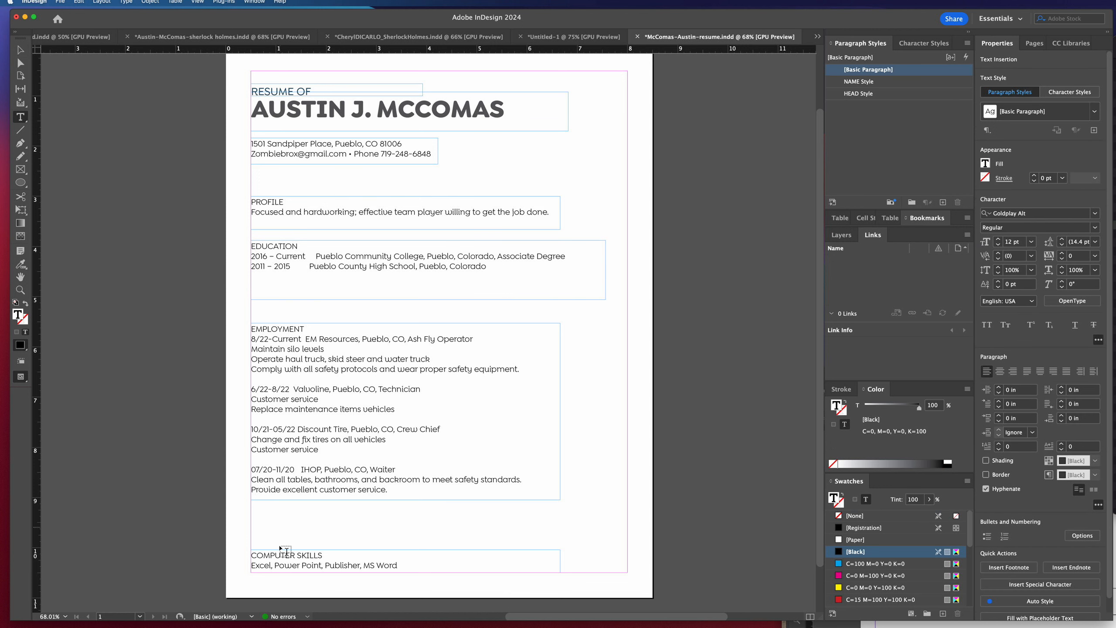
{"action": "left_click_drag", "start_coordinate": [284, 202], "coordinate": [250, 202]}
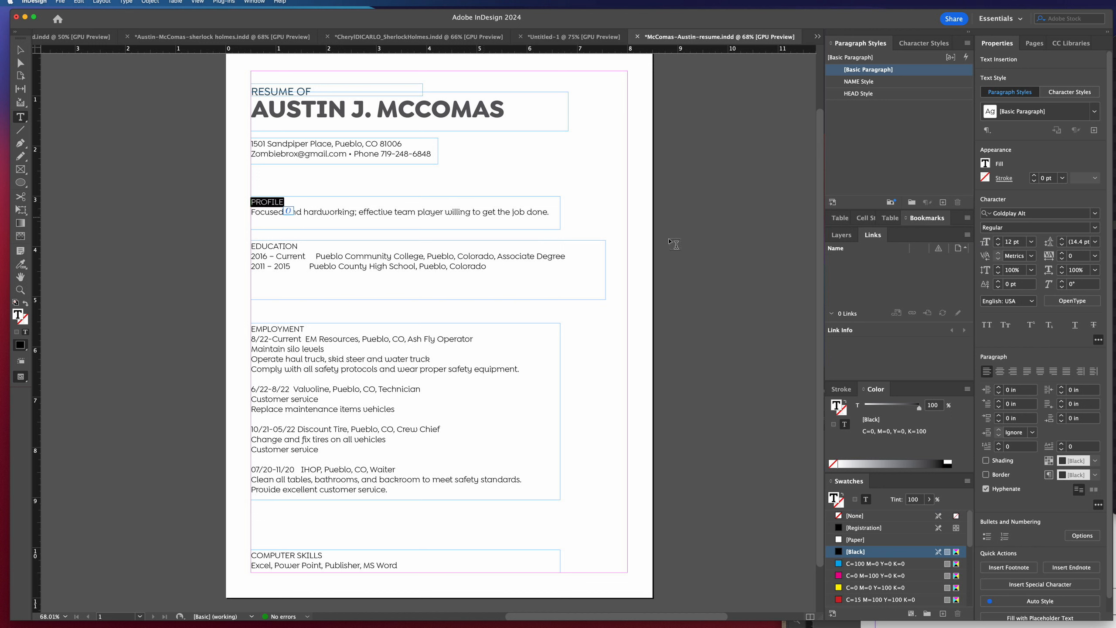
{"action": "left_click", "coordinate": [1088, 227]}
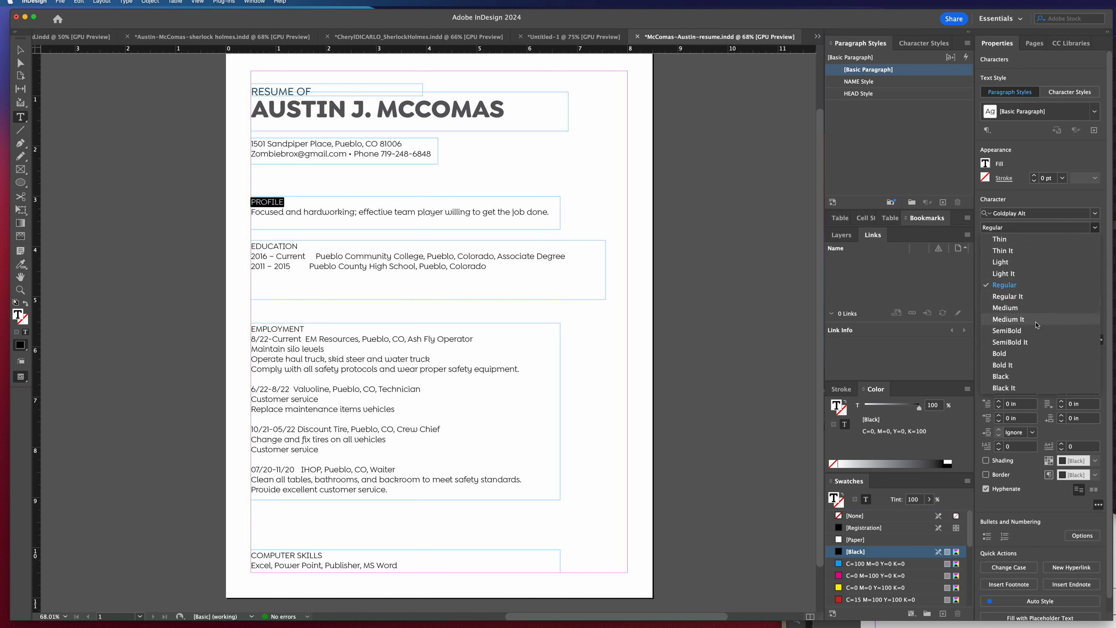
{"action": "left_click", "coordinate": [1007, 330]}
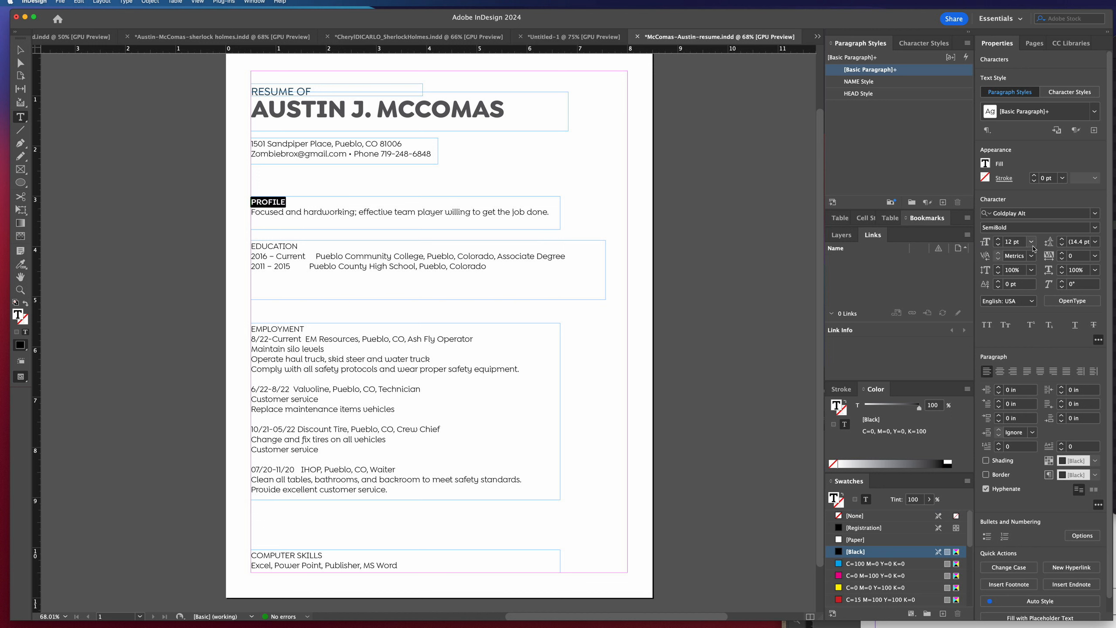
{"action": "left_click", "coordinate": [1030, 242]}
{"action": "left_click", "coordinate": [1027, 348]}
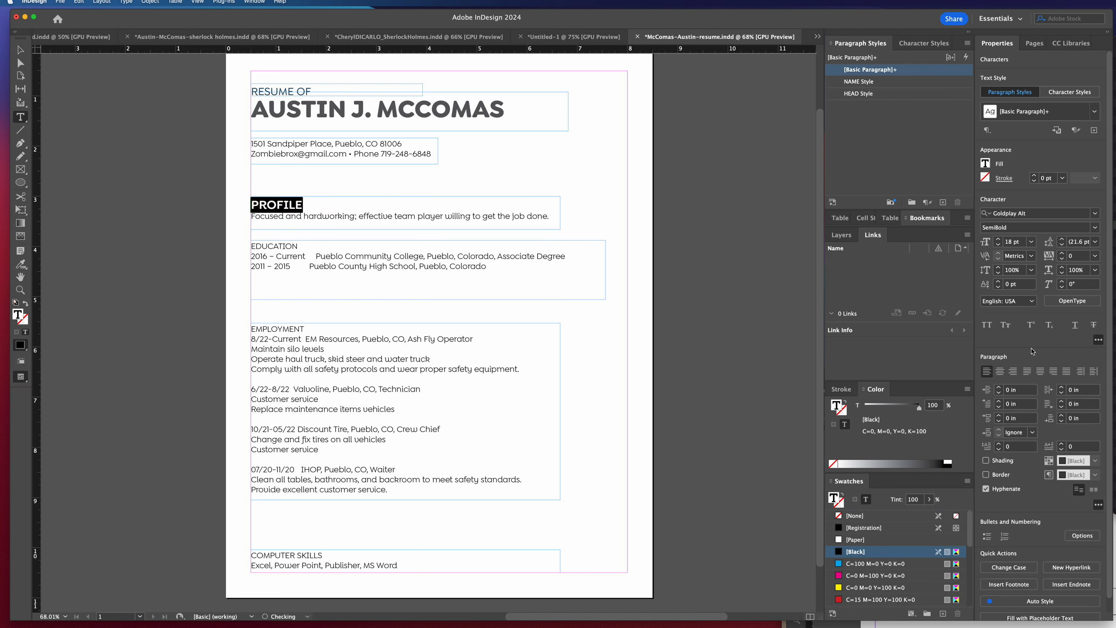
{"action": "scroll", "coordinate": [893, 593], "scroll_direction": "down", "scroll_amount": 5}
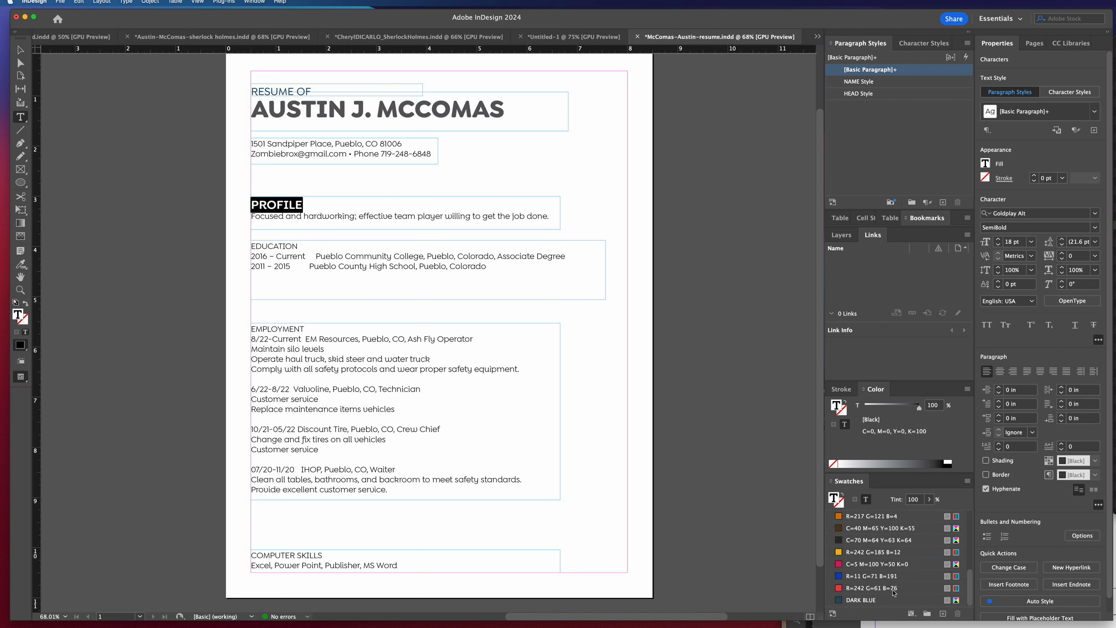
{"action": "left_click", "coordinate": [864, 600]}
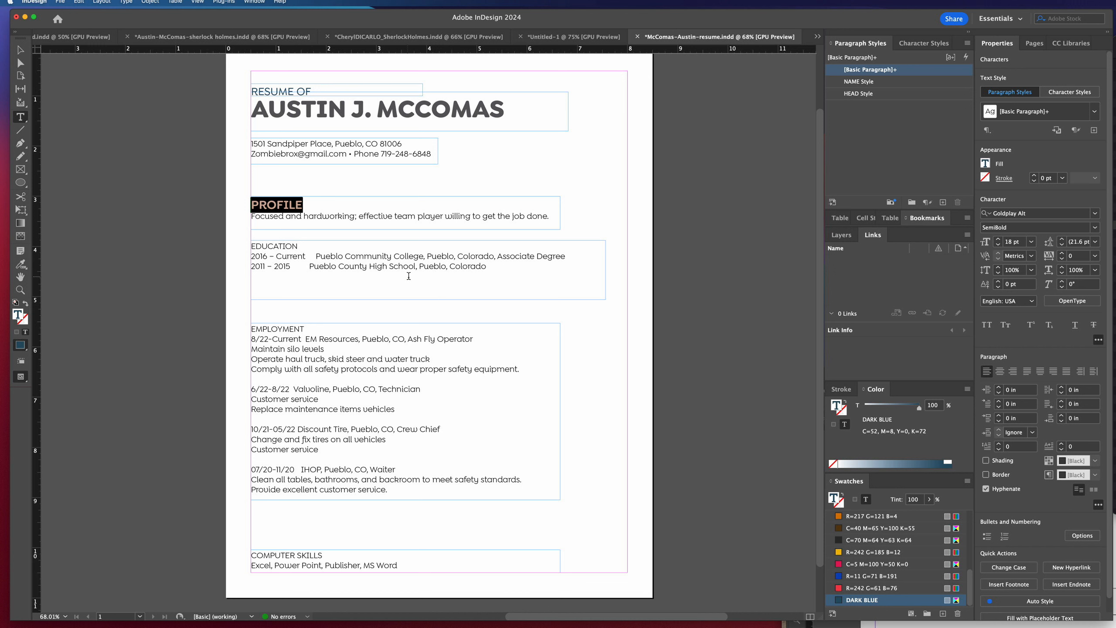
{"action": "left_click", "coordinate": [381, 218]}
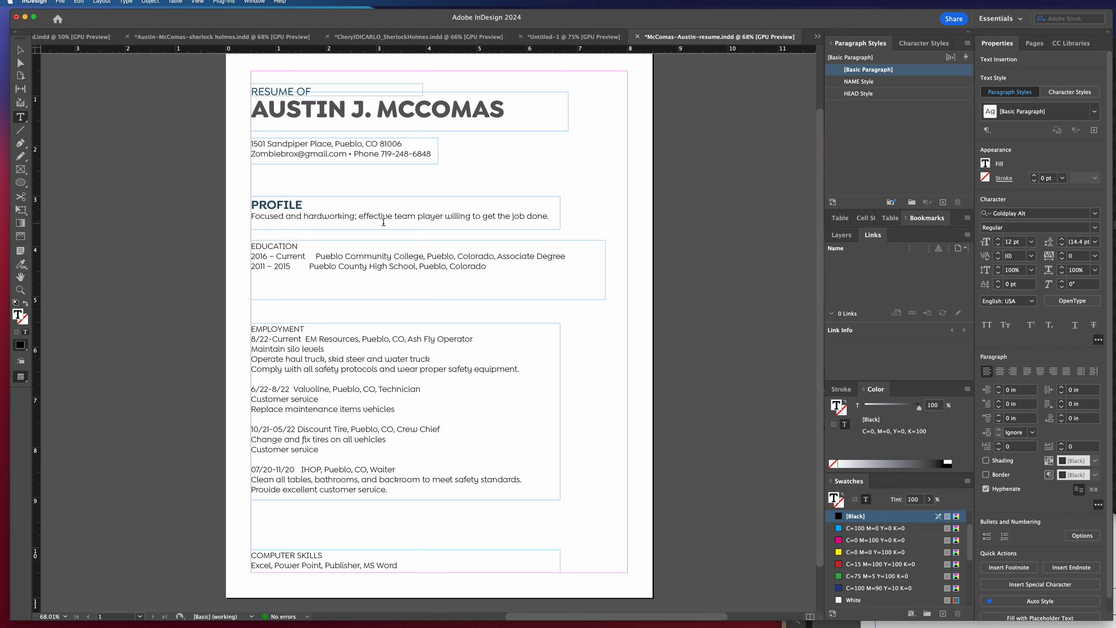
Create a paragraph style named SUBHEAD Style from the PROFILE heading's formatting.
{"action": "double_click", "coordinate": [301, 205]}
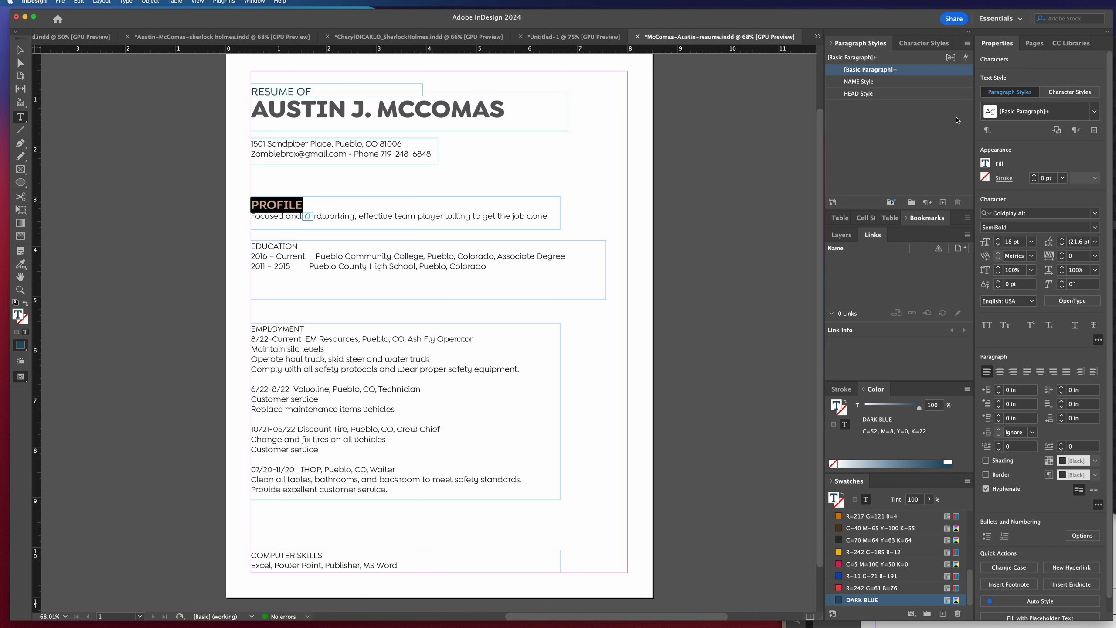
{"action": "left_click", "coordinate": [943, 203]}
{"action": "double_click", "coordinate": [863, 83]}
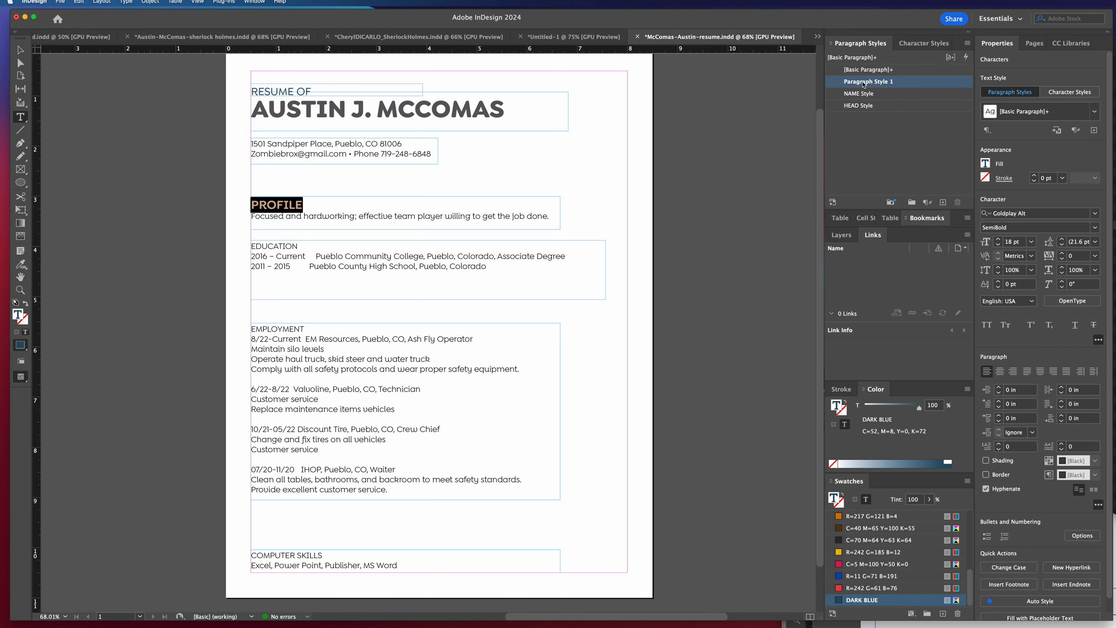
{"action": "type", "text": "S"}
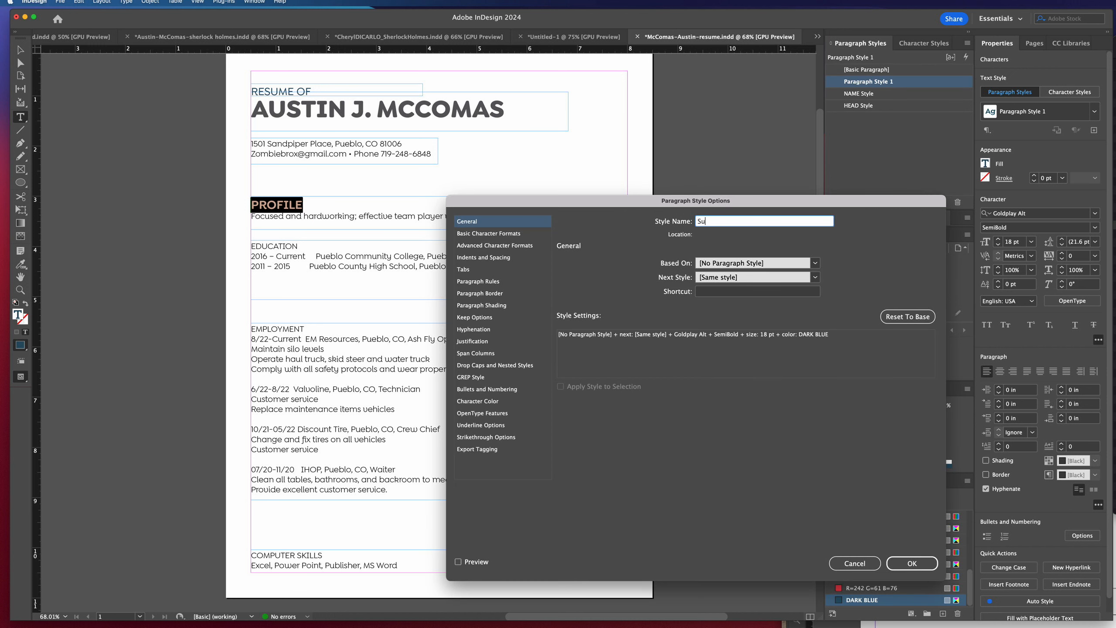
{"action": "type", "text": "UBHEAD Style"}
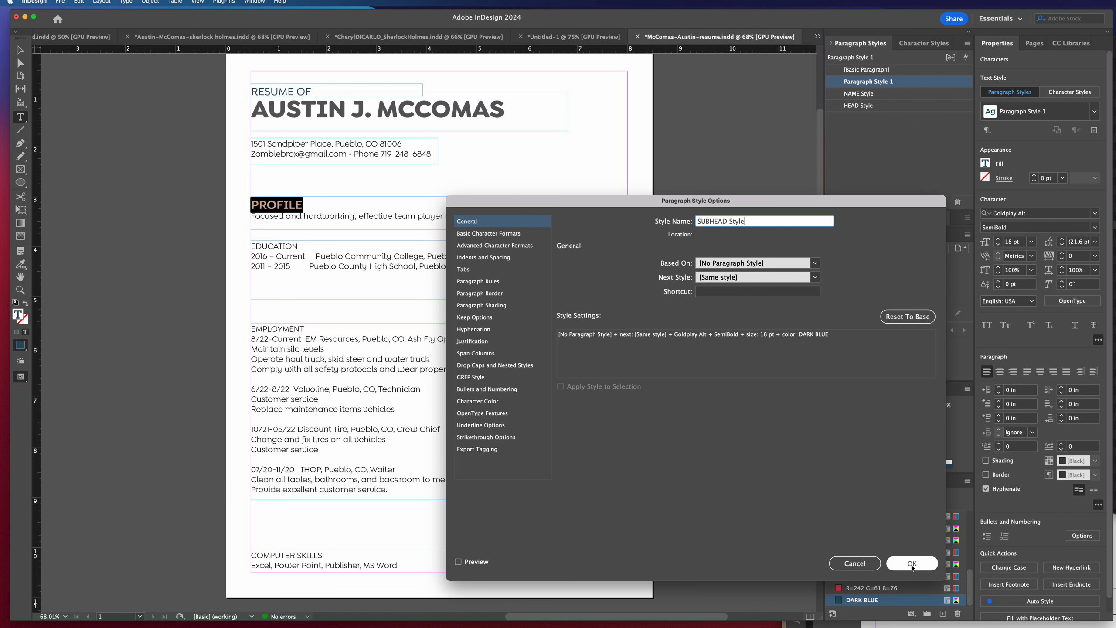
{"action": "left_click", "coordinate": [911, 564]}
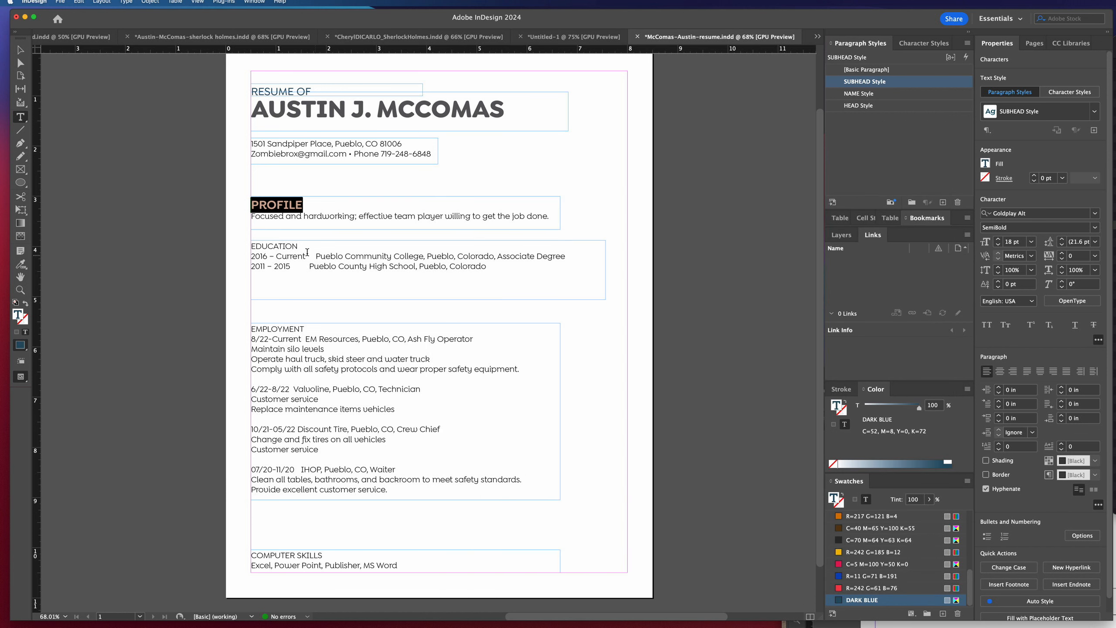
Apply SUBHEAD Style to the EDUCATION, EMPLOYMENT and COMPUTER SKILLS headings.
{"action": "left_click_drag", "start_coordinate": [301, 247], "coordinate": [250, 247]}
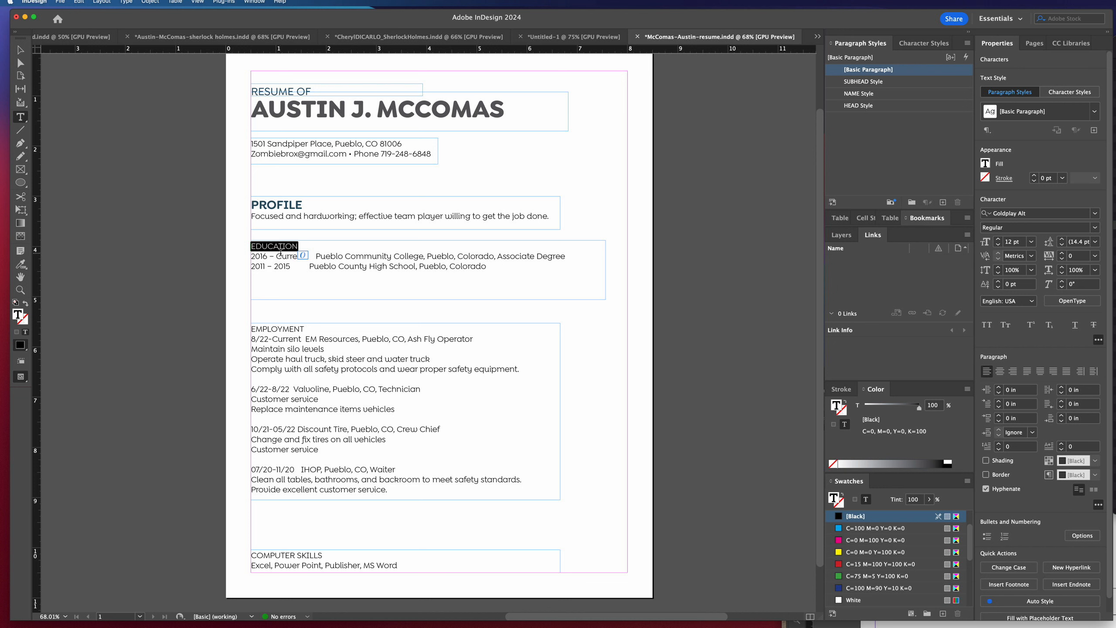
{"action": "left_click", "coordinate": [863, 82]}
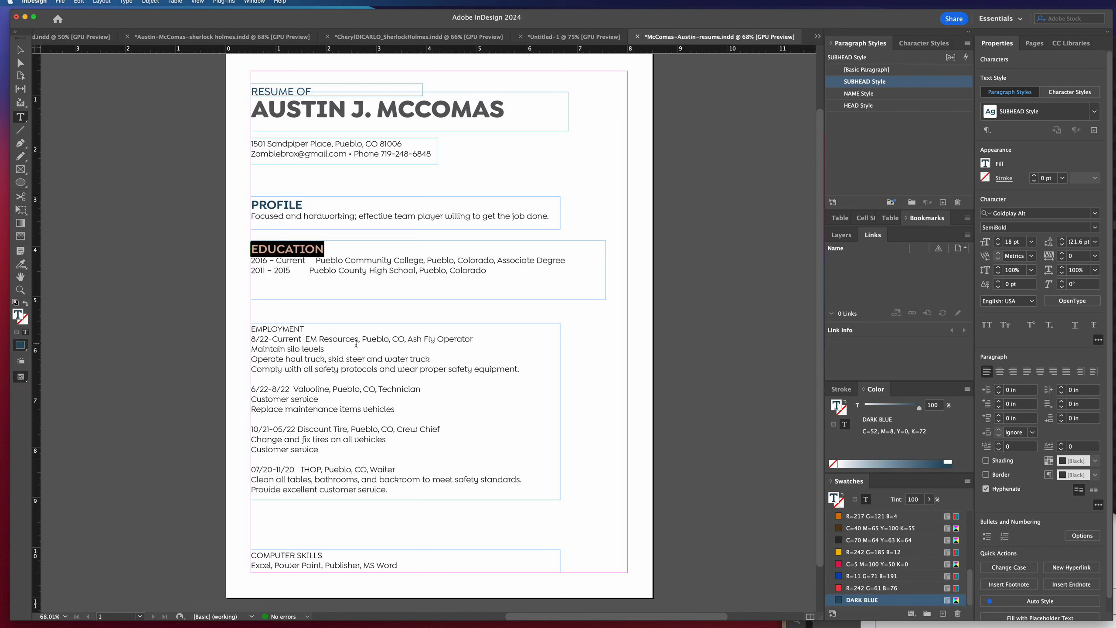
{"action": "left_click_drag", "start_coordinate": [306, 329], "coordinate": [250, 330]}
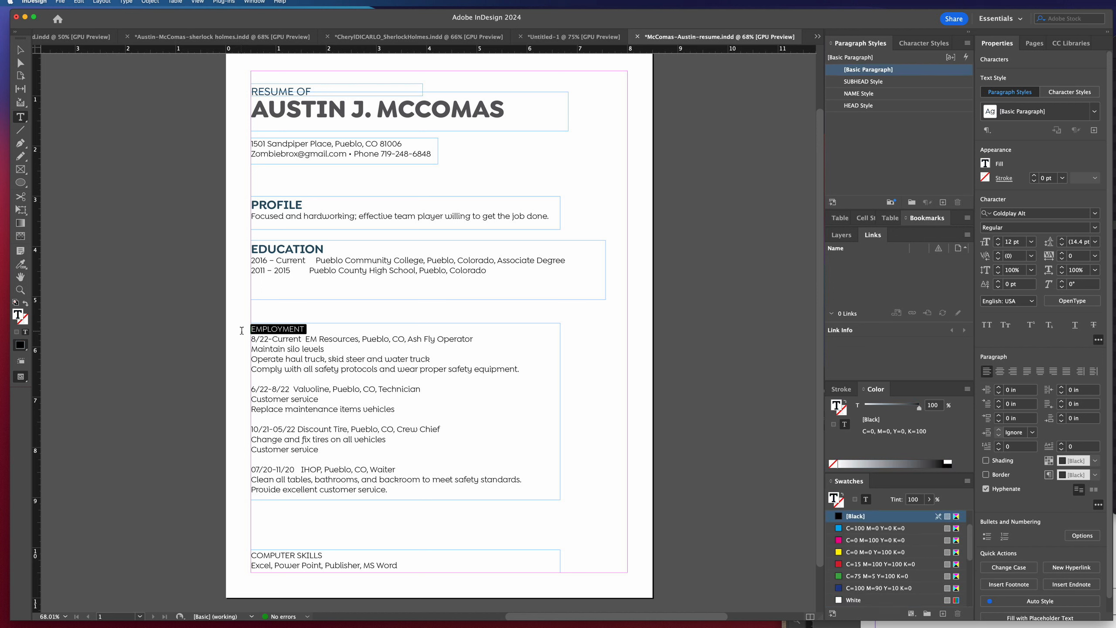
{"action": "left_click", "coordinate": [858, 82]}
{"action": "left_click_drag", "start_coordinate": [322, 555], "coordinate": [251, 555]}
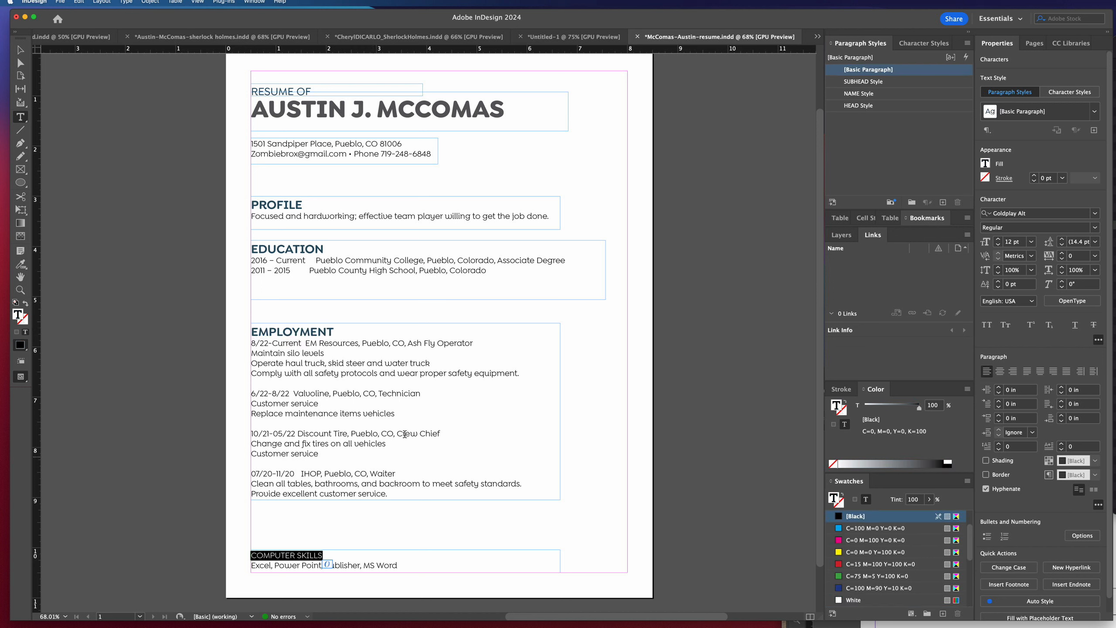
{"action": "left_click", "coordinate": [865, 82]}
Recolor the EMPLOYMENT heading with the C=5 M=100 Y=50 K=0 swatch and redefine SUBHEAD Style from it.
{"action": "left_click", "coordinate": [330, 331]}
{"action": "left_click_drag", "start_coordinate": [337, 331], "coordinate": [250, 331]}
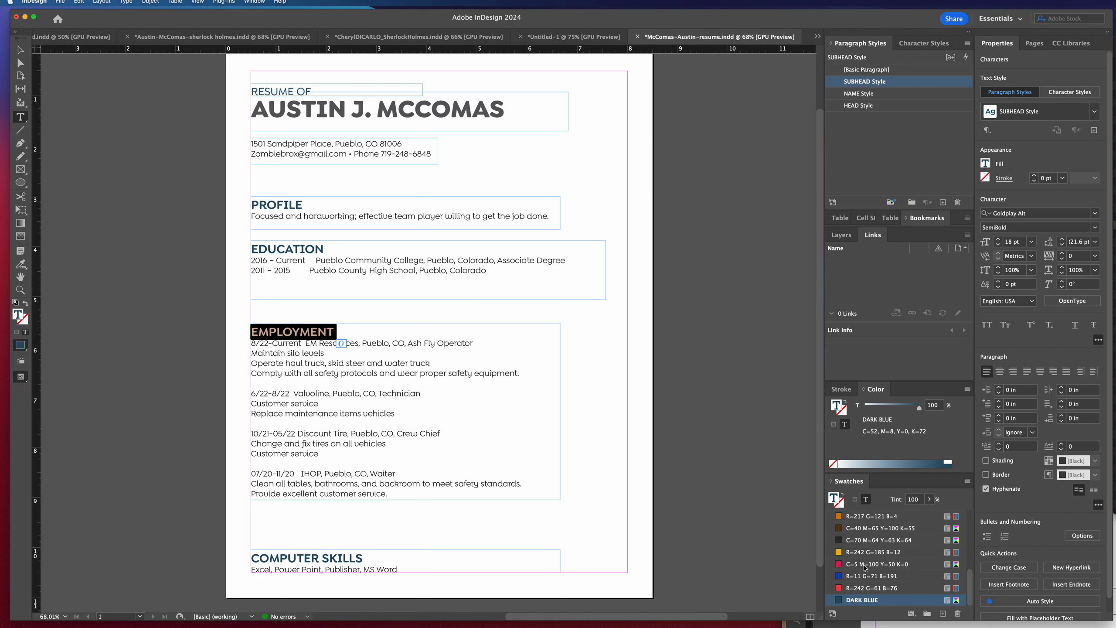
{"action": "left_click", "coordinate": [839, 564]}
{"action": "left_click", "coordinate": [311, 332]}
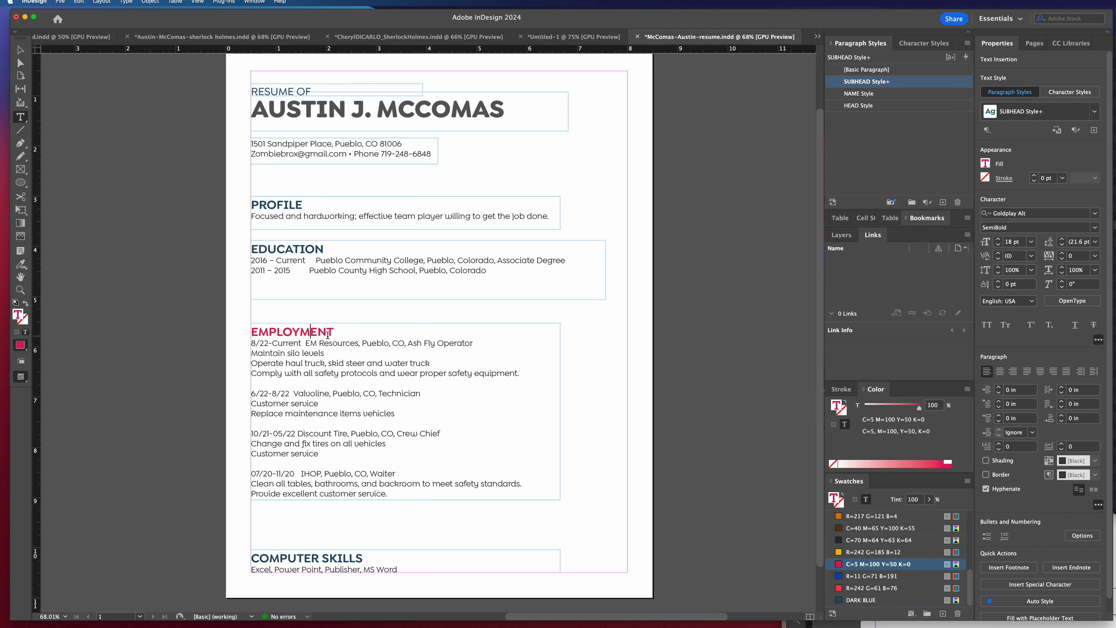
{"action": "left_click_drag", "start_coordinate": [335, 332], "coordinate": [249, 331]}
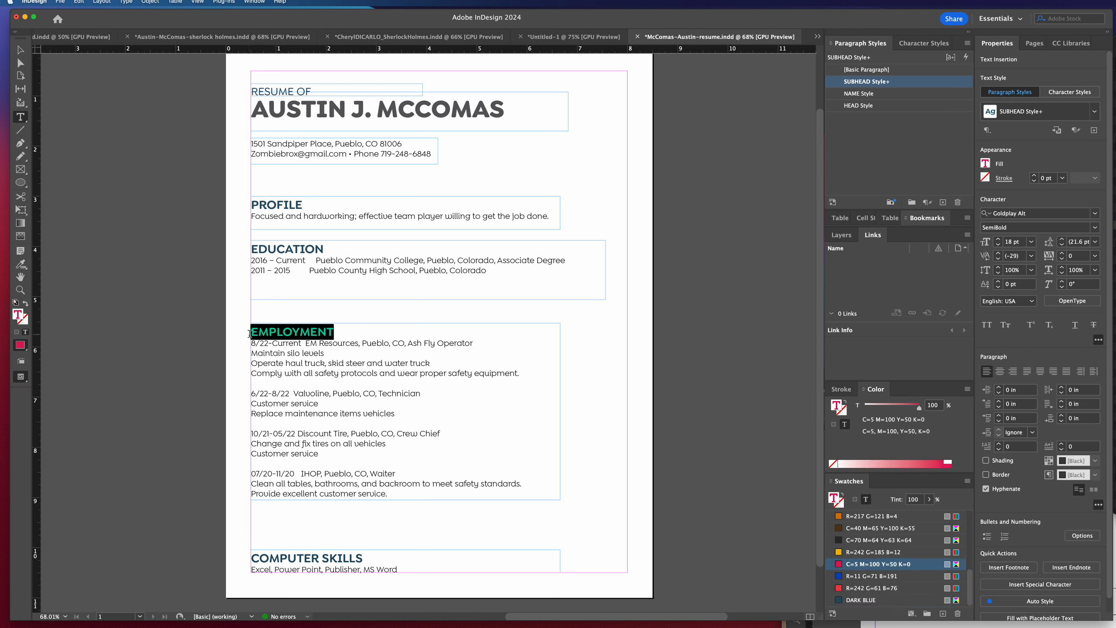
{"action": "left_click", "coordinate": [294, 331]}
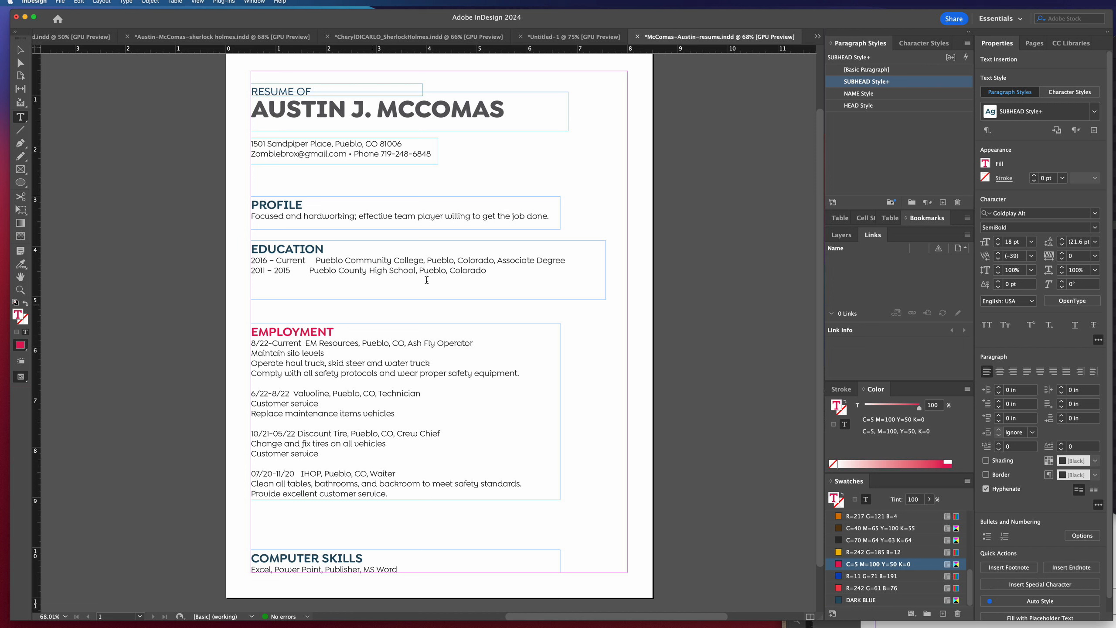
{"action": "right_click", "coordinate": [878, 85]}
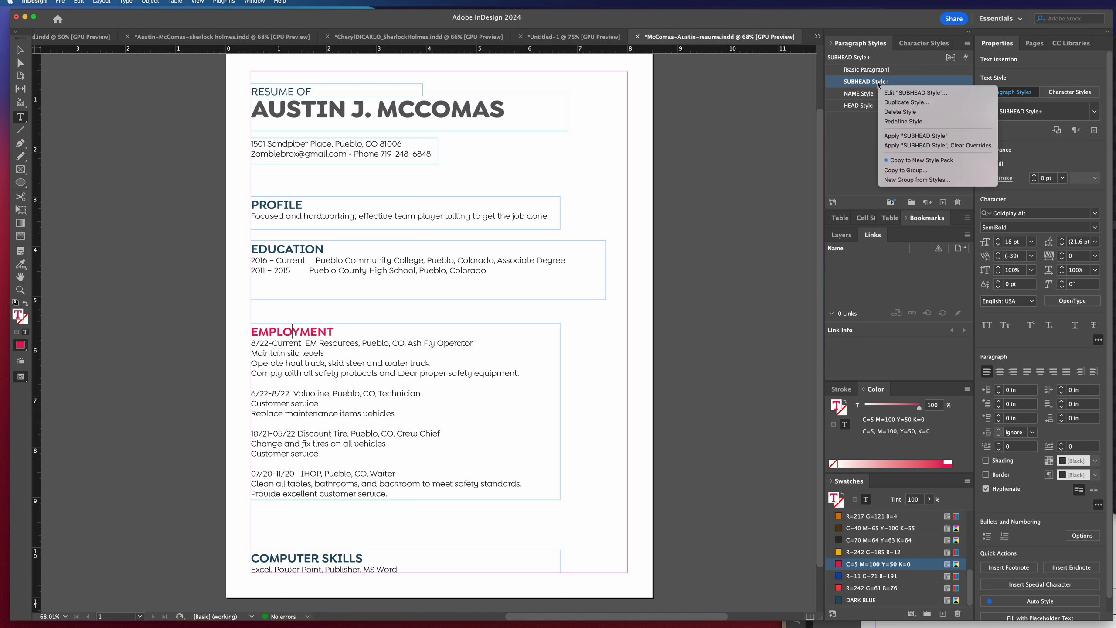
{"action": "left_click", "coordinate": [897, 123]}
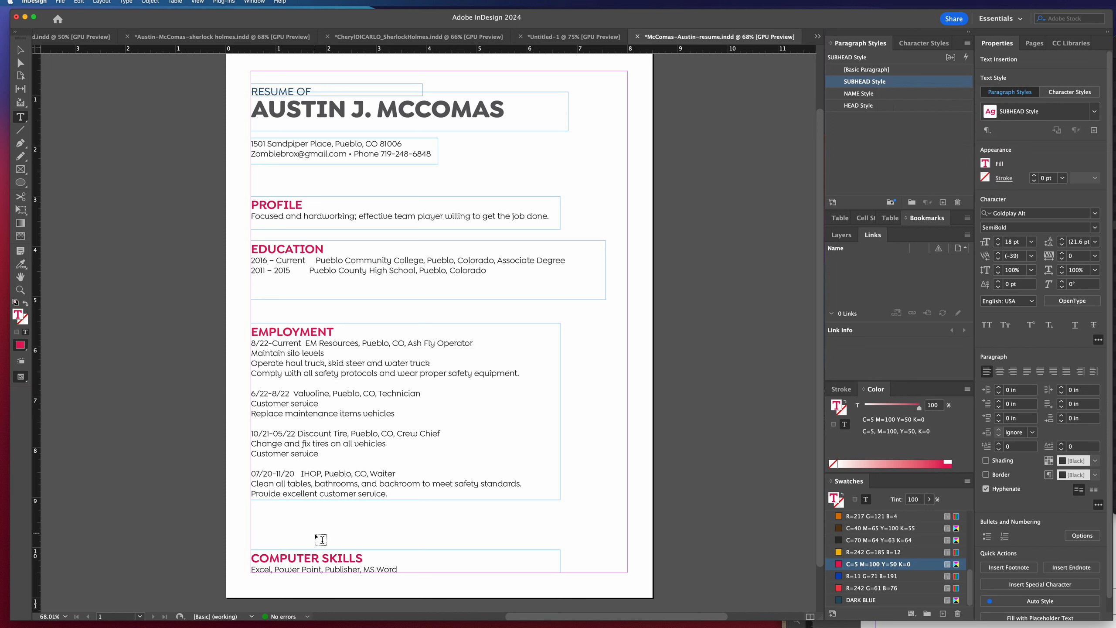
Move the EMPLOYMENT frame up to Y 5.28 in and shorten the EDUCATION frame to a height of 0.88 in.
{"action": "key", "text": "Escape"}
{"action": "left_click_drag", "start_coordinate": [333, 367], "coordinate": [330, 342]}
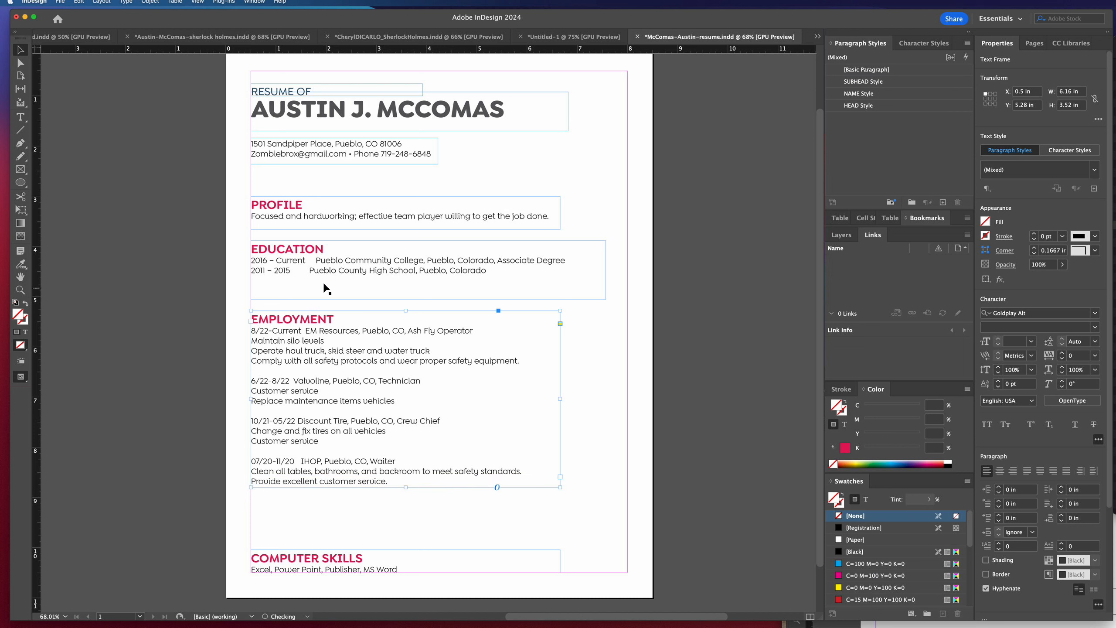
{"action": "left_click", "coordinate": [324, 289]}
{"action": "left_click_drag", "start_coordinate": [429, 298], "coordinate": [429, 284]}
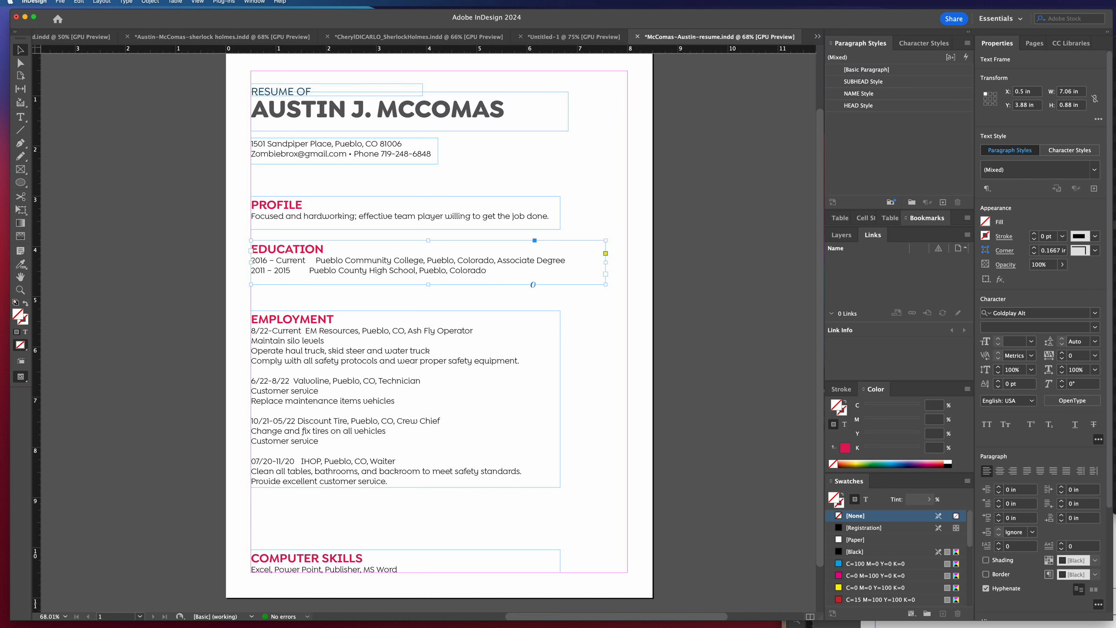
Create a paragraph style named TEXT paragraph style from the formatting of the contact lines under the name.
{"action": "double_click", "coordinate": [387, 145]}
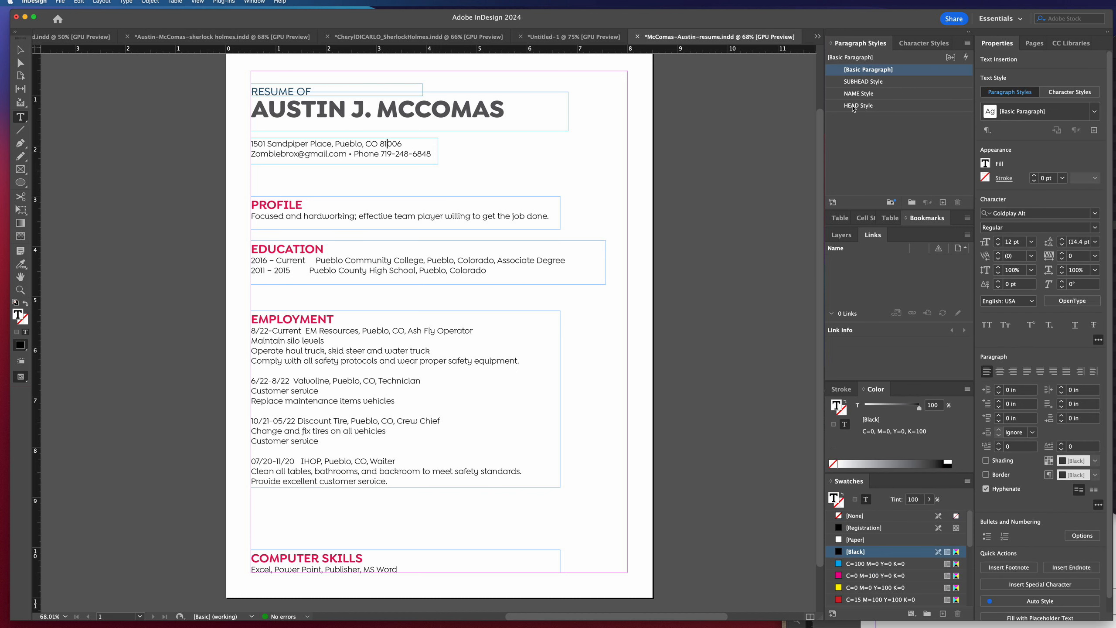
{"action": "left_click_drag", "start_coordinate": [430, 152], "coordinate": [250, 141]}
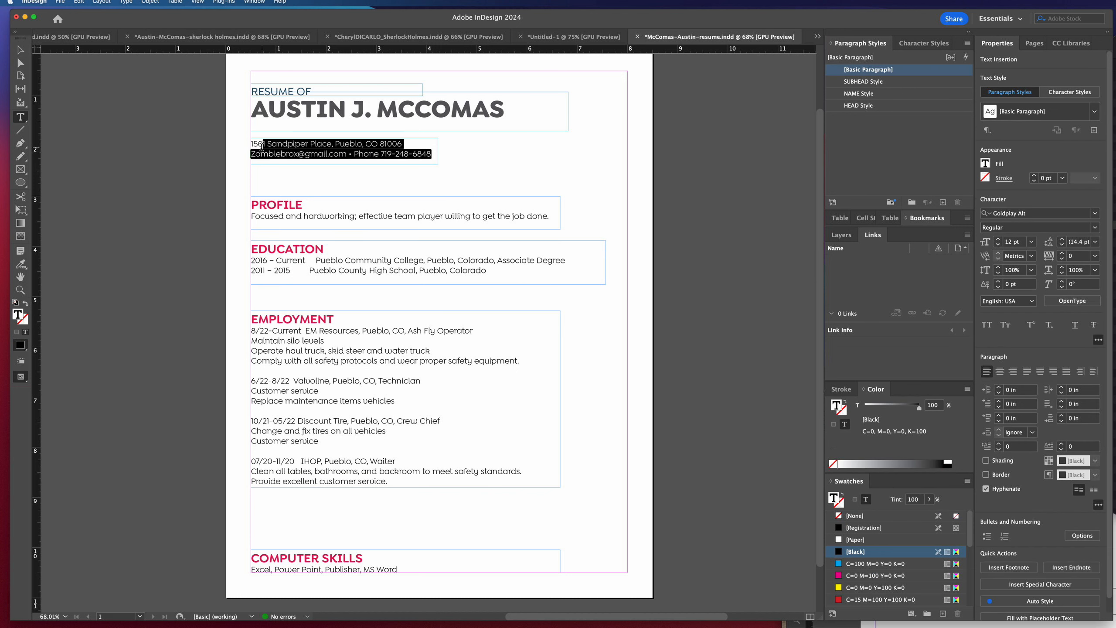
{"action": "left_click", "coordinate": [943, 202]}
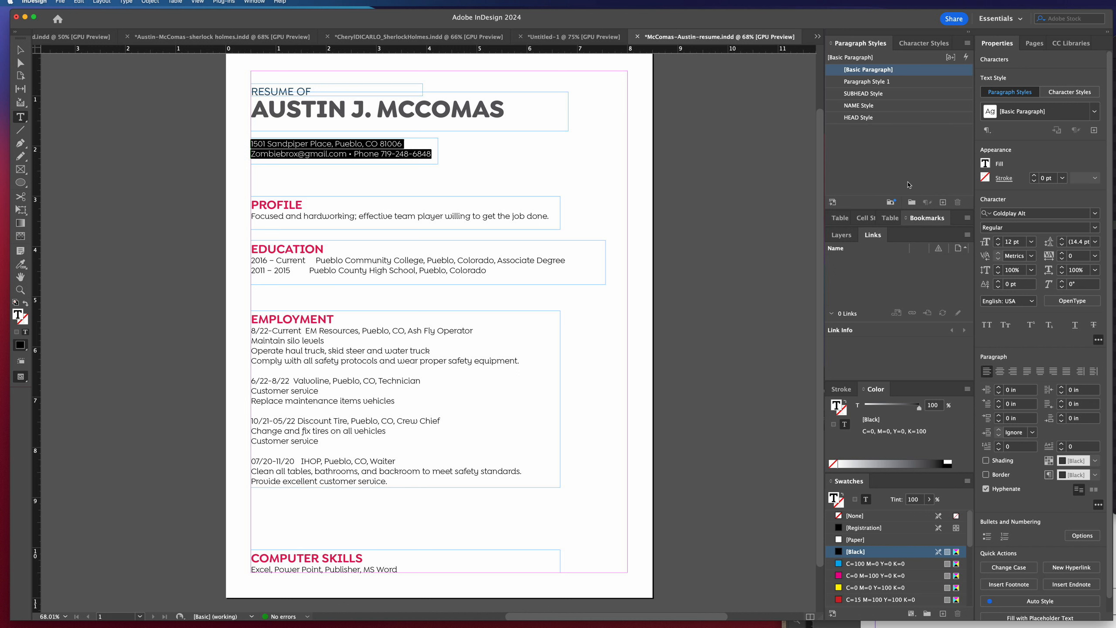
{"action": "double_click", "coordinate": [867, 81]}
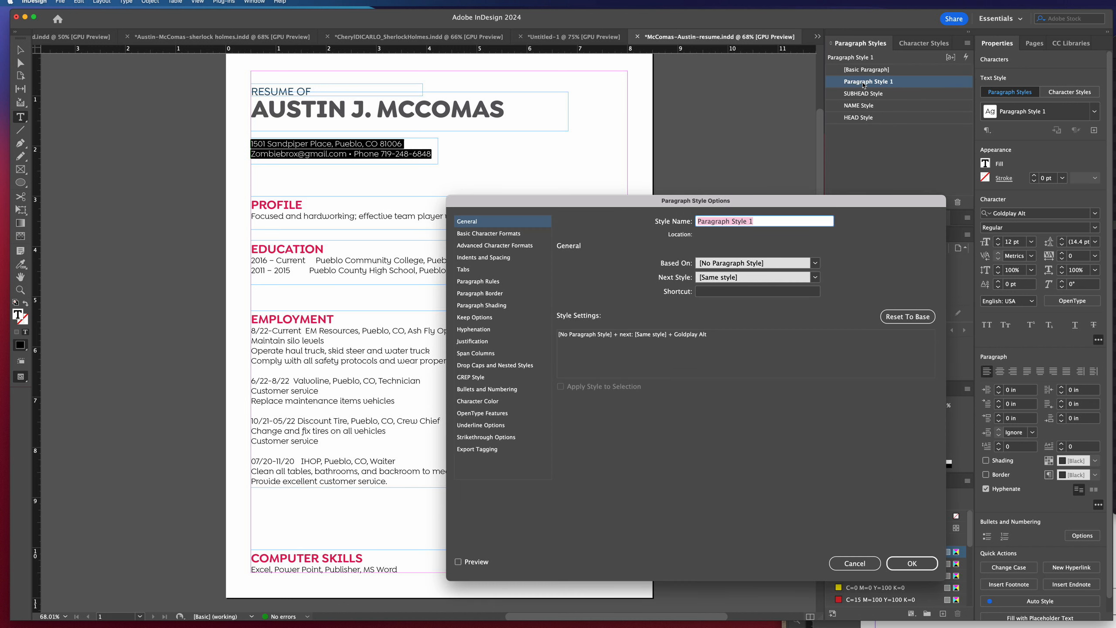
{"action": "type", "text": "TEXT p"}
{"action": "left_click", "coordinate": [923, 563]}
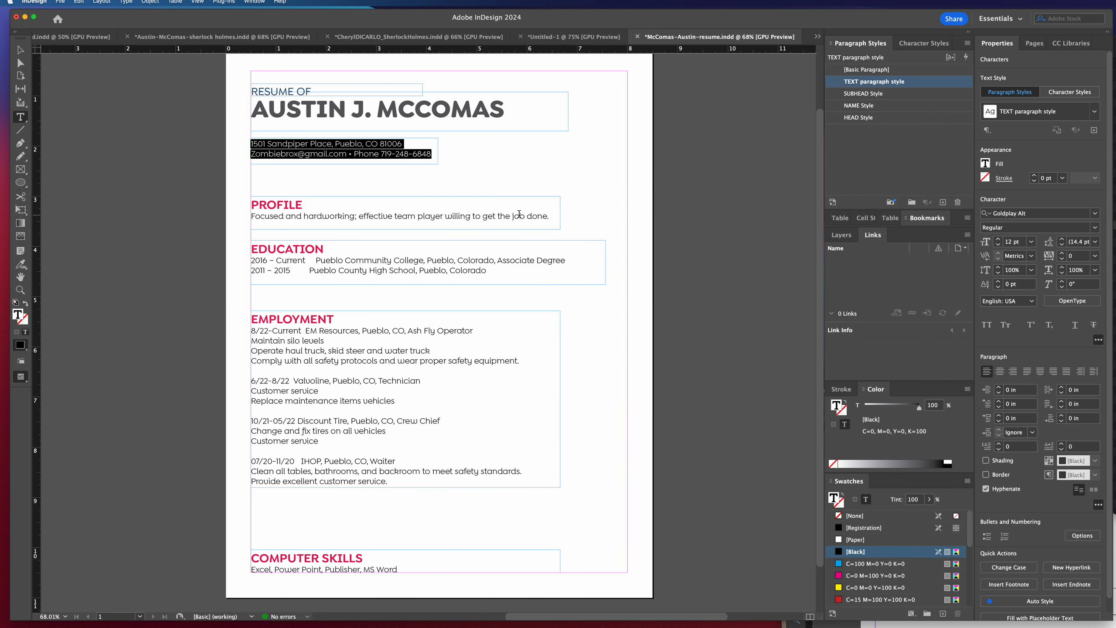
Apply TEXT paragraph style to the body text of the PROFILE, EDUCATION, EMPLOYMENT and COMPUTER SKILLS sections.
{"action": "left_click_drag", "start_coordinate": [550, 215], "coordinate": [249, 215]}
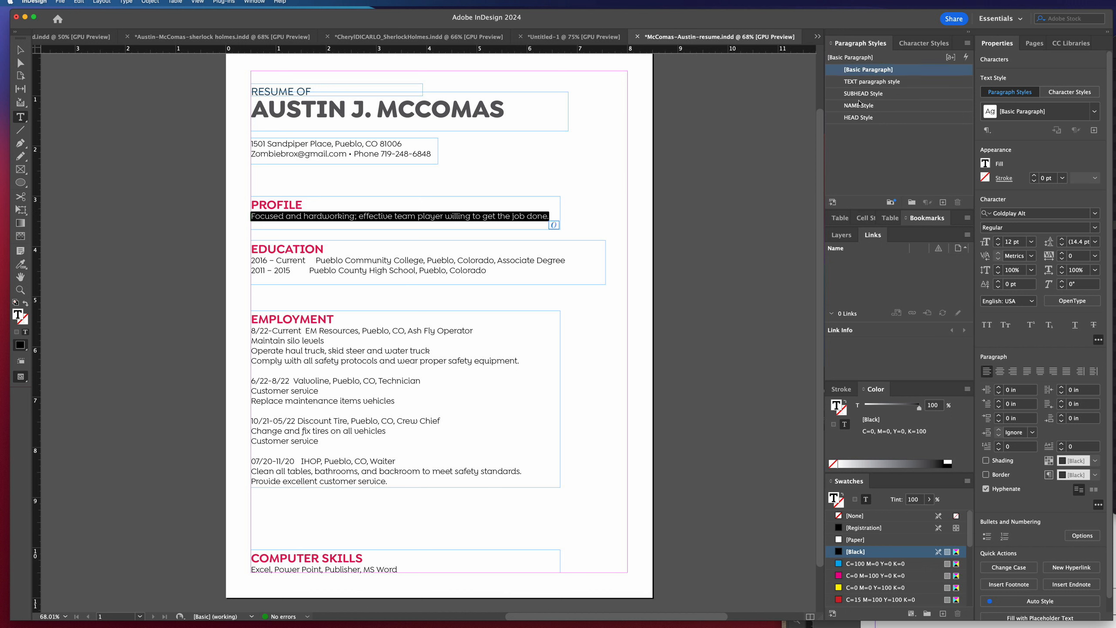
{"action": "left_click", "coordinate": [868, 83]}
{"action": "left_click_drag", "start_coordinate": [493, 271], "coordinate": [251, 259]}
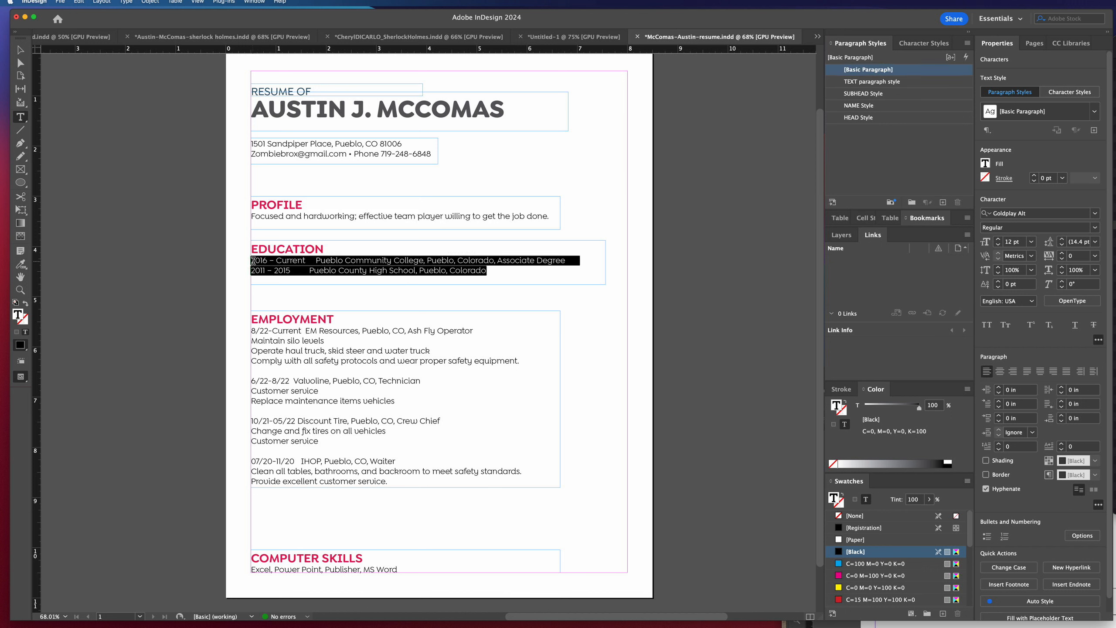
{"action": "left_click", "coordinate": [884, 83]}
{"action": "left_click_drag", "start_coordinate": [433, 481], "coordinate": [251, 330]}
{"action": "left_click", "coordinate": [862, 82]}
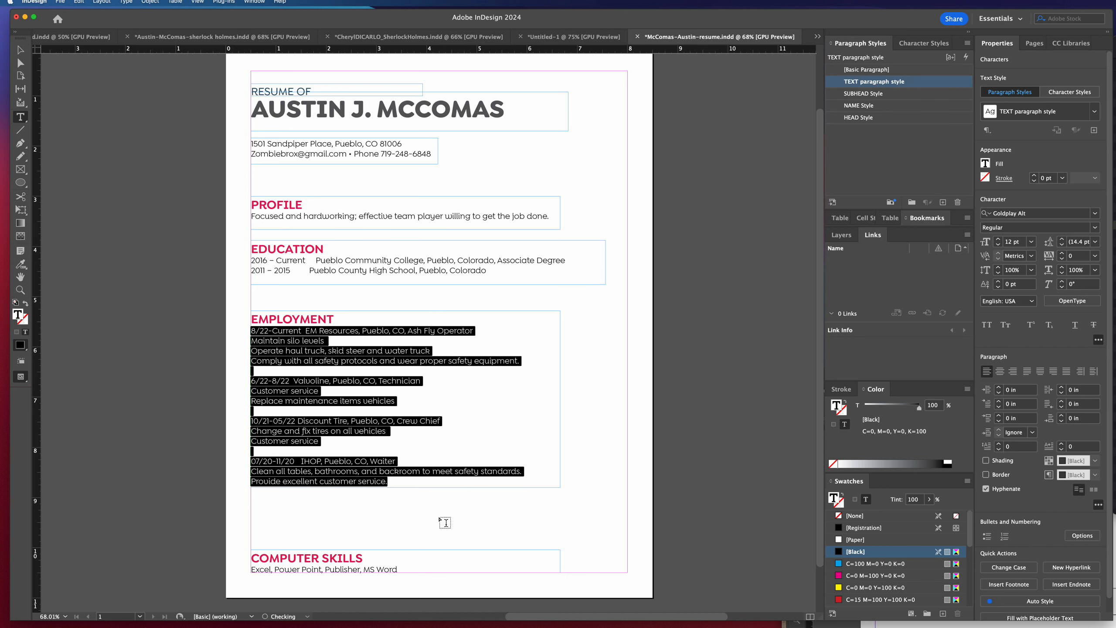
{"action": "left_click_drag", "start_coordinate": [400, 569], "coordinate": [249, 570]}
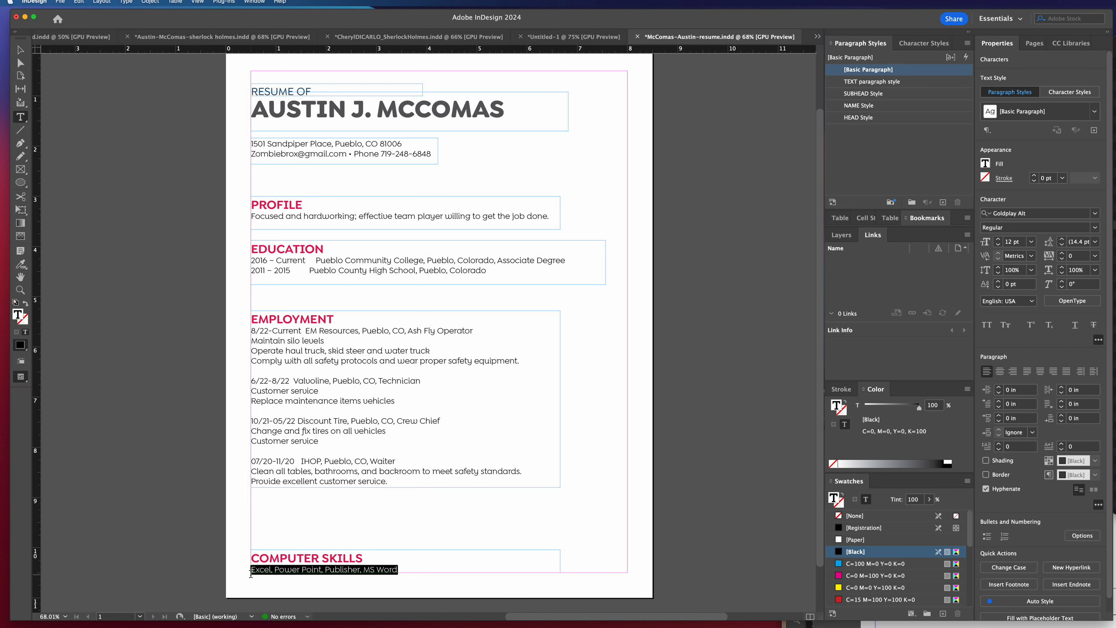
{"action": "left_click", "coordinate": [866, 83]}
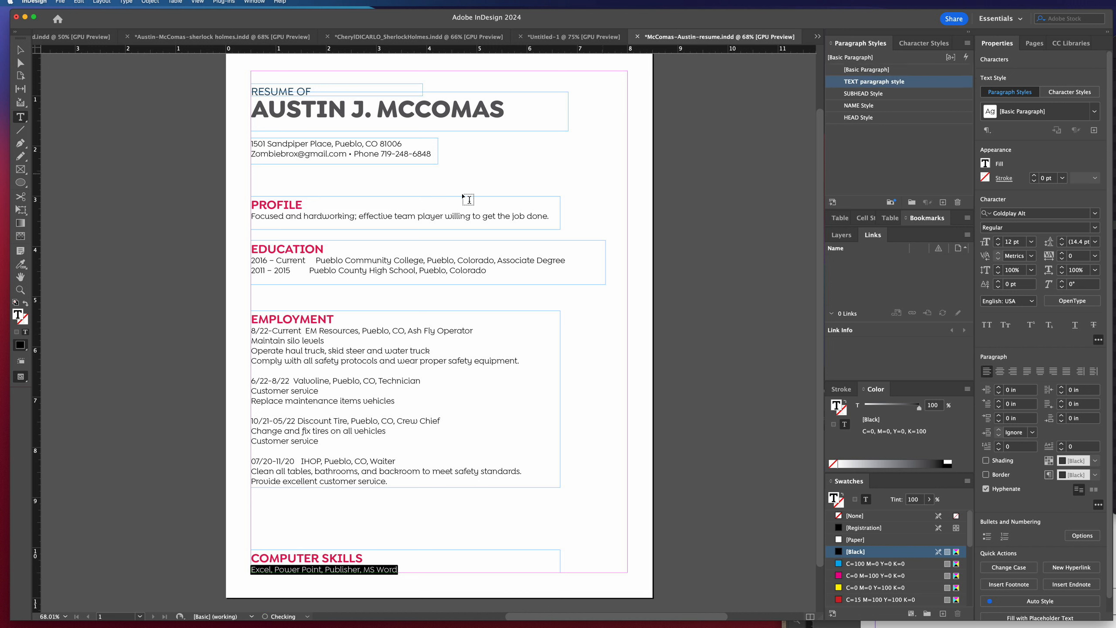
Change the PROFILE sentence's font to Times New Roman Regular and redefine TEXT paragraph style from it.
{"action": "triple_click", "coordinate": [354, 215]}
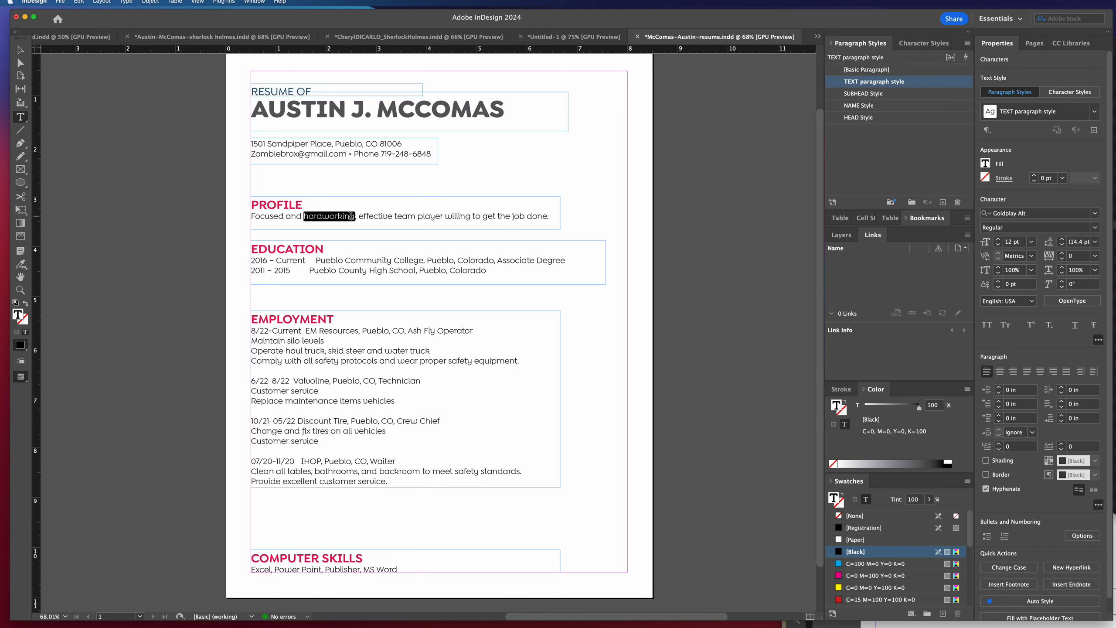
{"action": "left_click", "coordinate": [1095, 213]}
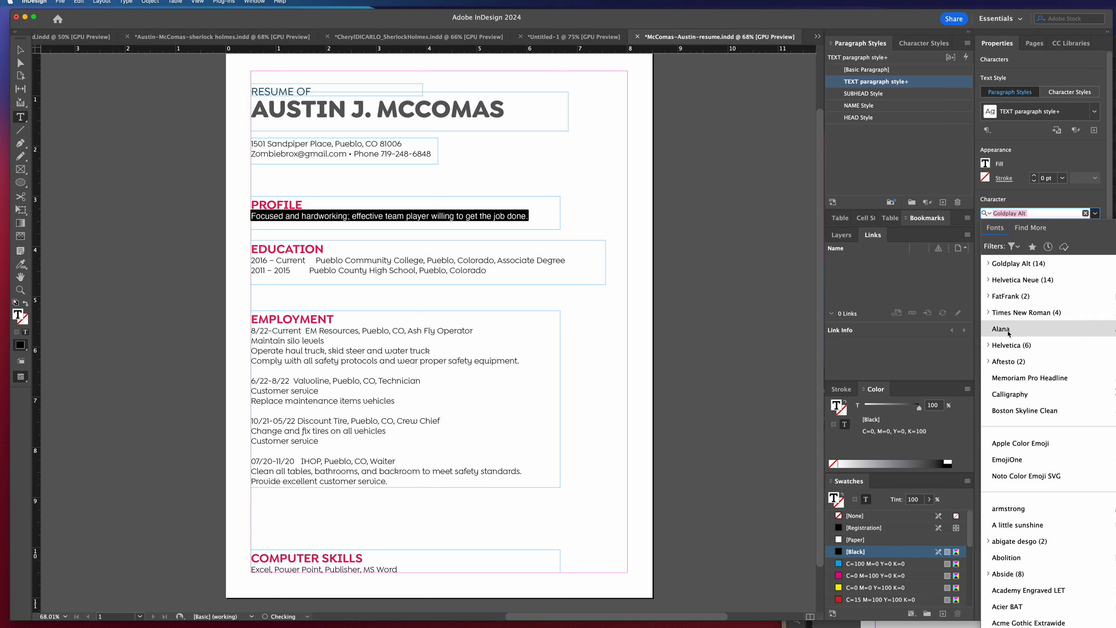
{"action": "left_click", "coordinate": [990, 313]}
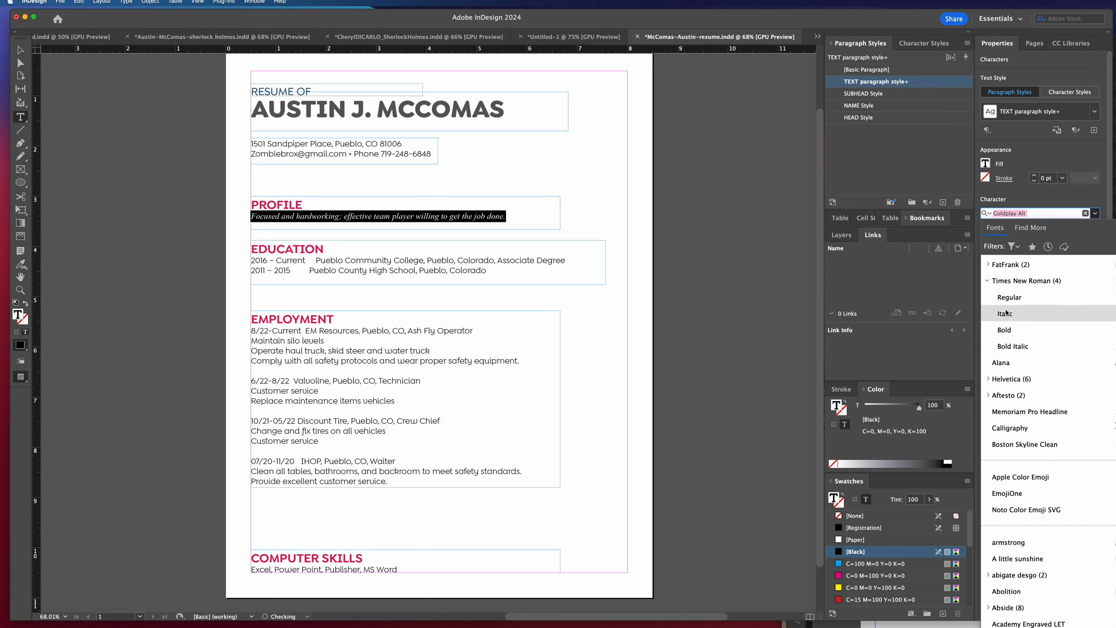
{"action": "left_click", "coordinate": [1006, 300]}
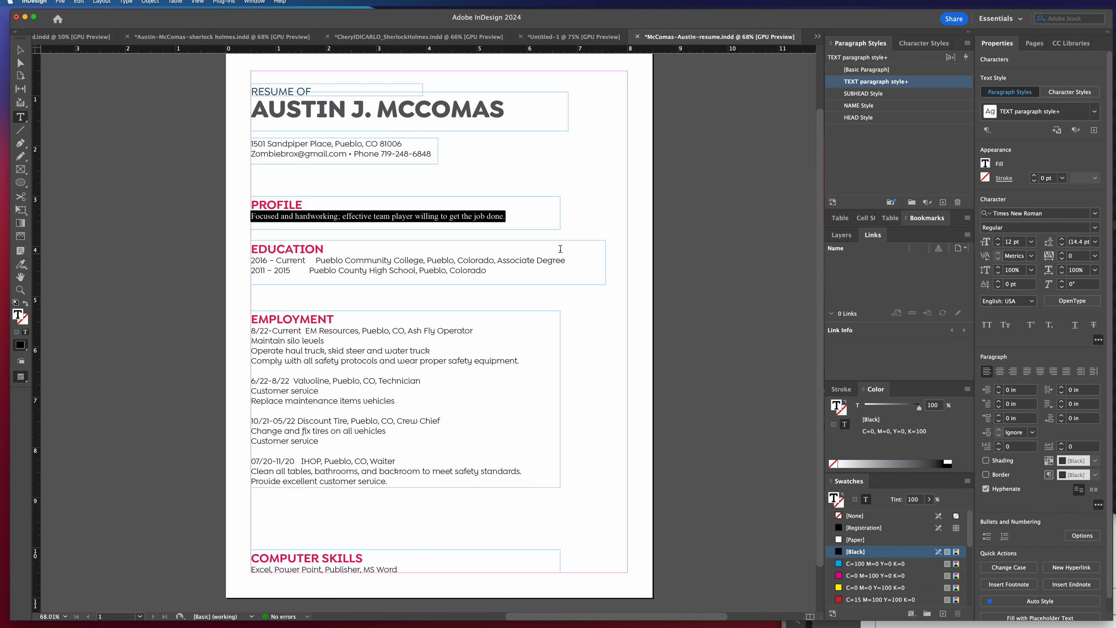
{"action": "left_click", "coordinate": [463, 216]}
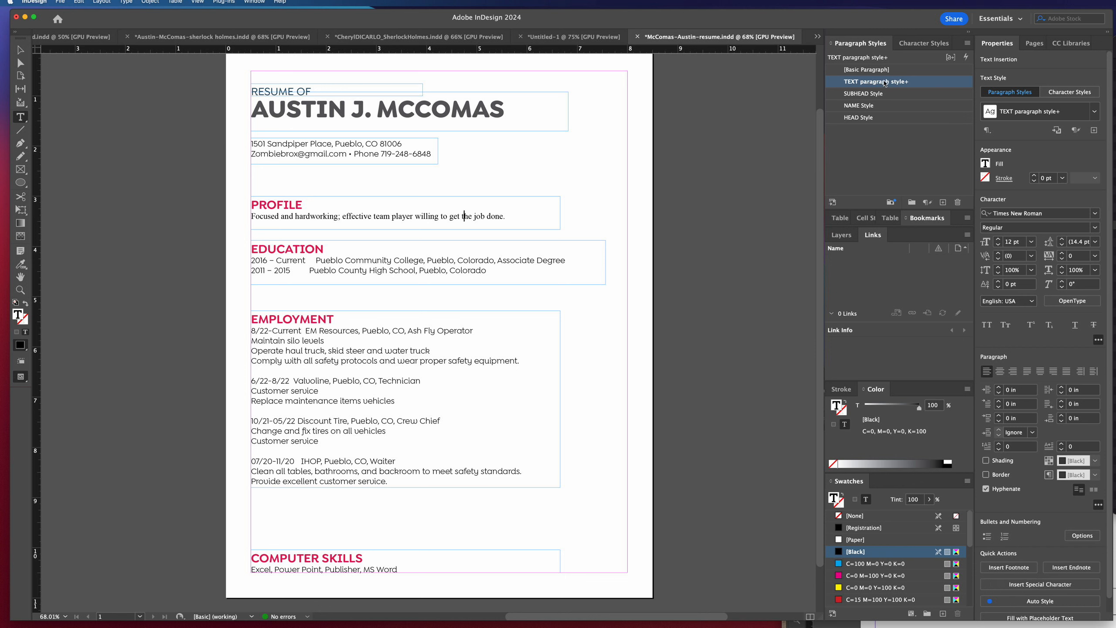
{"action": "right_click", "coordinate": [897, 83]}
{"action": "left_click", "coordinate": [916, 121]}
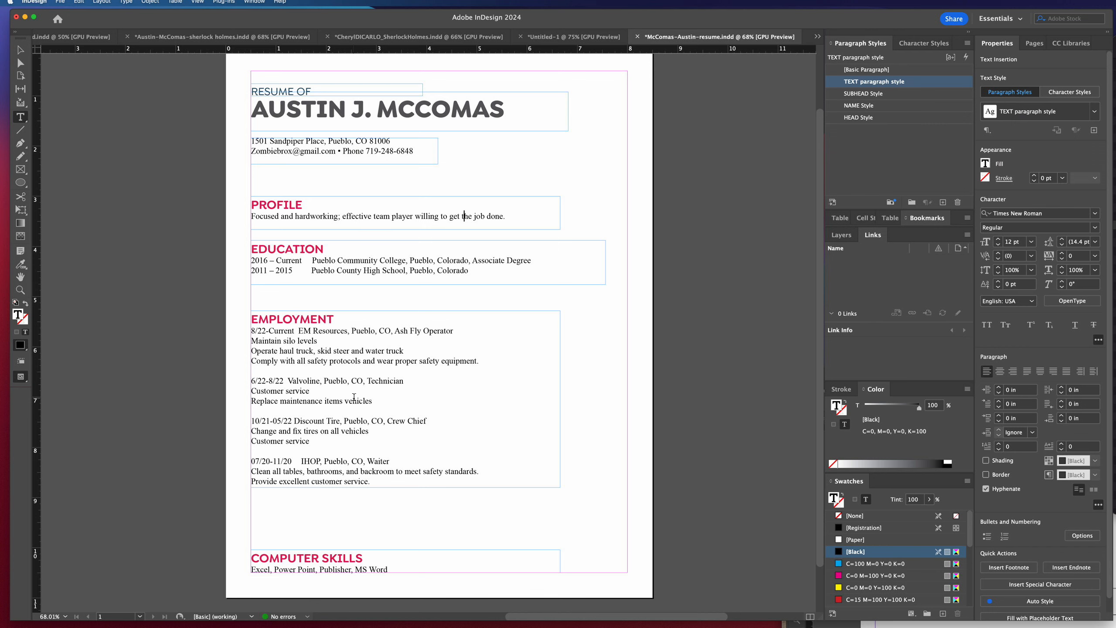
Examine the EDUCATION and EMPLOYMENT entries up close, including the first job's text block.
{"action": "key", "text": "super+equal"}
{"action": "key", "text": "super+equal"}
{"action": "key", "text": "super+equal"}
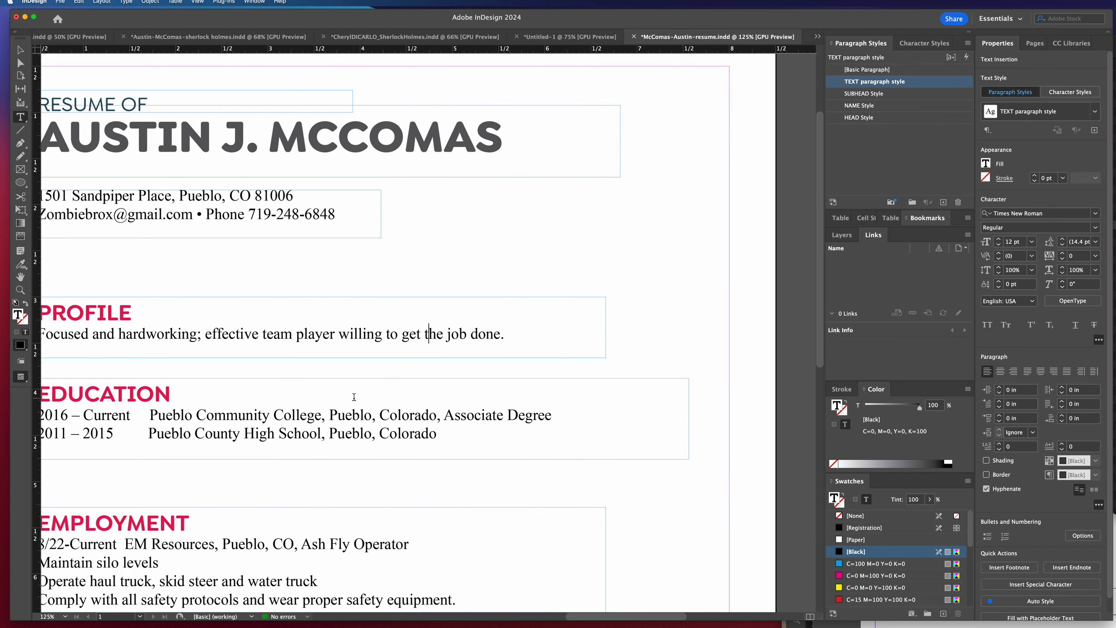
{"action": "scroll", "coordinate": [355, 397], "scroll_direction": "left", "scroll_amount": 5}
{"action": "scroll", "coordinate": [347, 396], "scroll_direction": "down", "scroll_amount": 6}
{"action": "scroll", "coordinate": [330, 390], "scroll_direction": "up", "scroll_amount": 3}
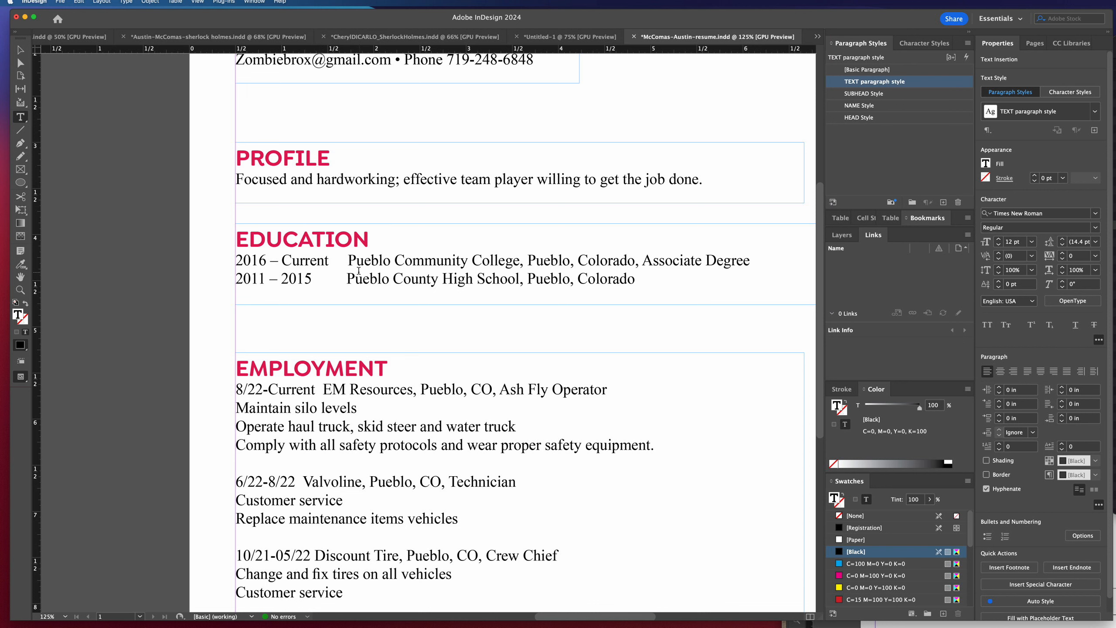
{"action": "scroll", "coordinate": [355, 275], "scroll_direction": "down", "scroll_amount": 10}
{"action": "scroll", "coordinate": [359, 271], "scroll_direction": "up", "scroll_amount": 5}
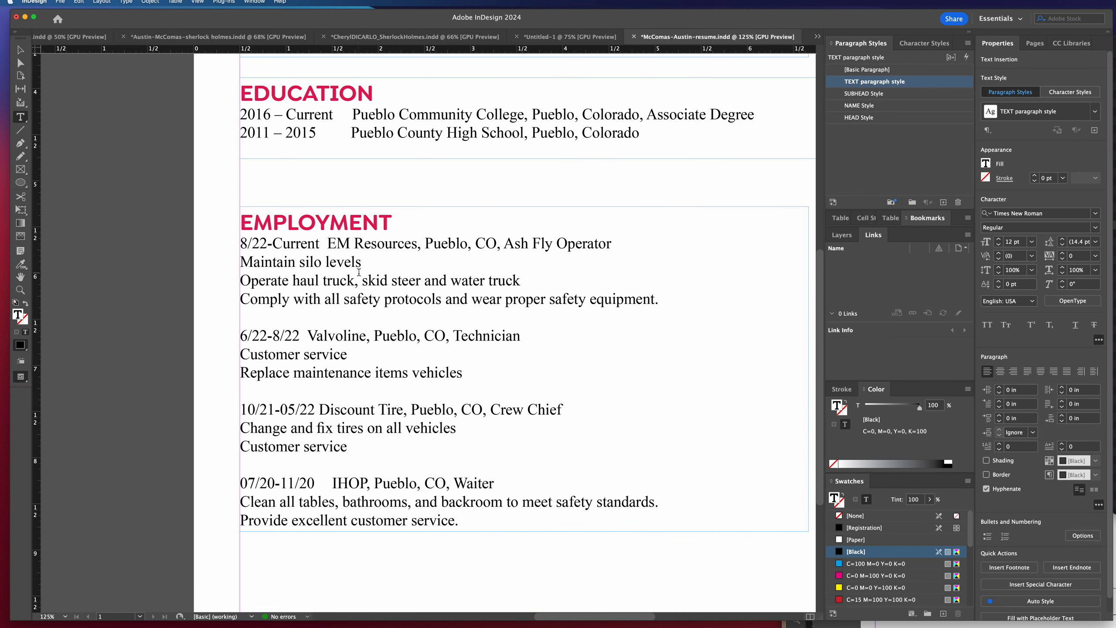
{"action": "left_click", "coordinate": [307, 307]}
{"action": "left_click_drag", "start_coordinate": [241, 243], "coordinate": [662, 300]}
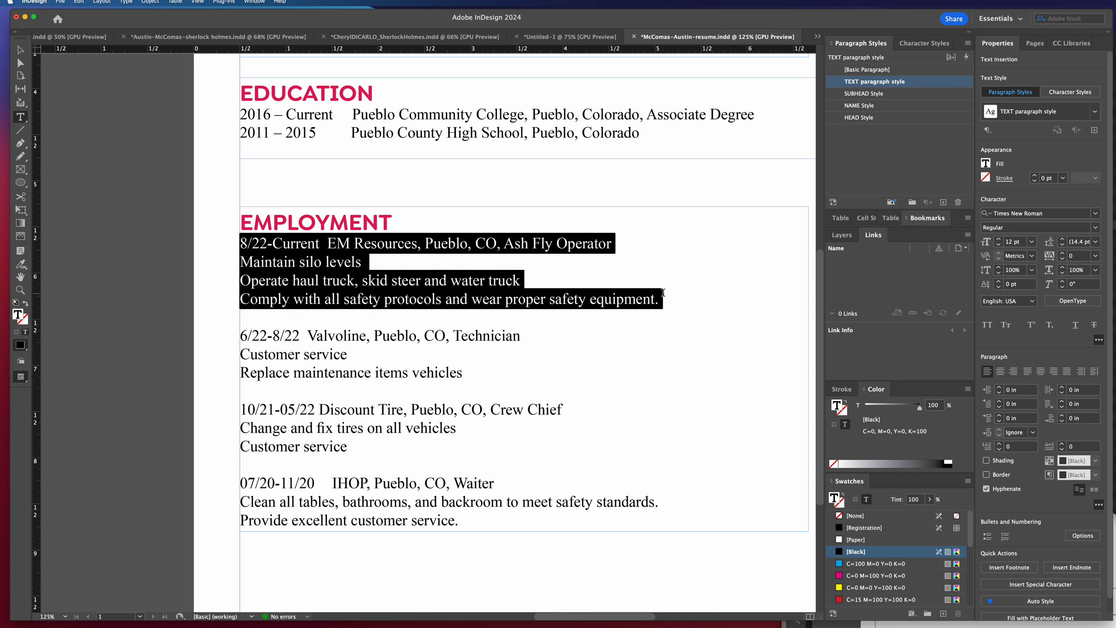
{"action": "left_click", "coordinate": [481, 268]}
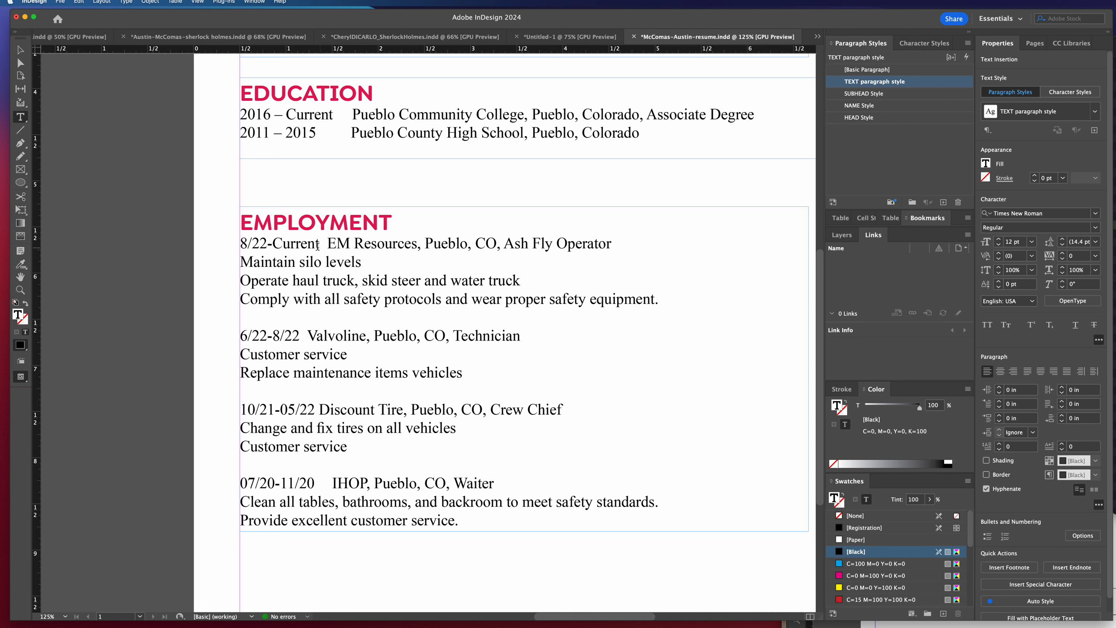
Add a blank line below the EMPLOYMENT heading and a separate "Ash Fly Operator" title line above the 8/22-Current line.
{"action": "left_click", "coordinate": [241, 245]}
{"action": "key", "text": "Return"}
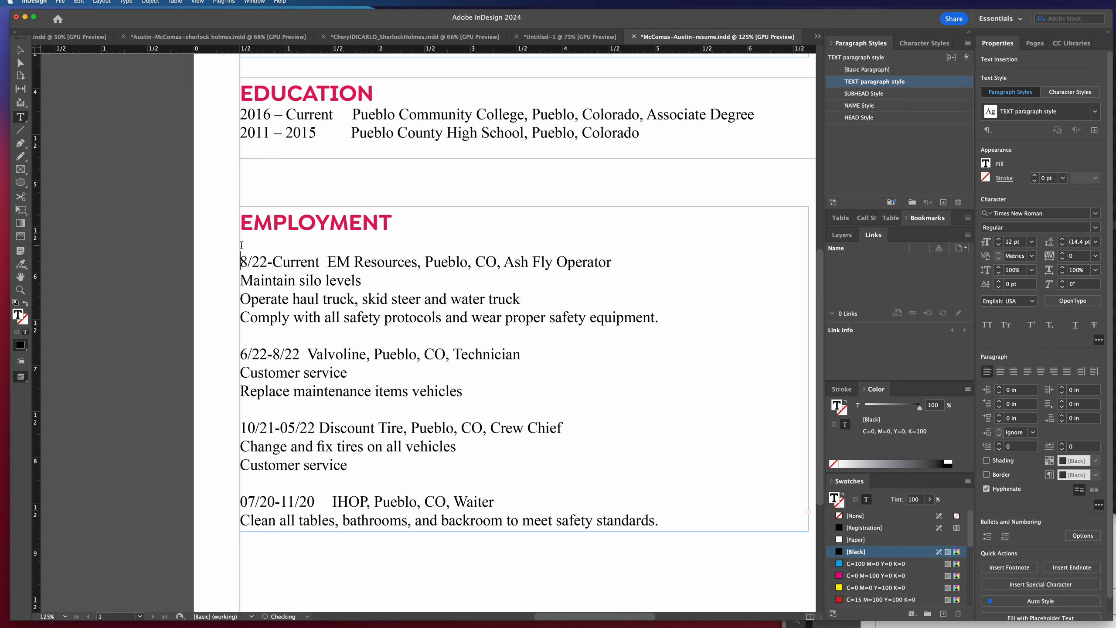
{"action": "type", "text": "Ash Fly Oper"}
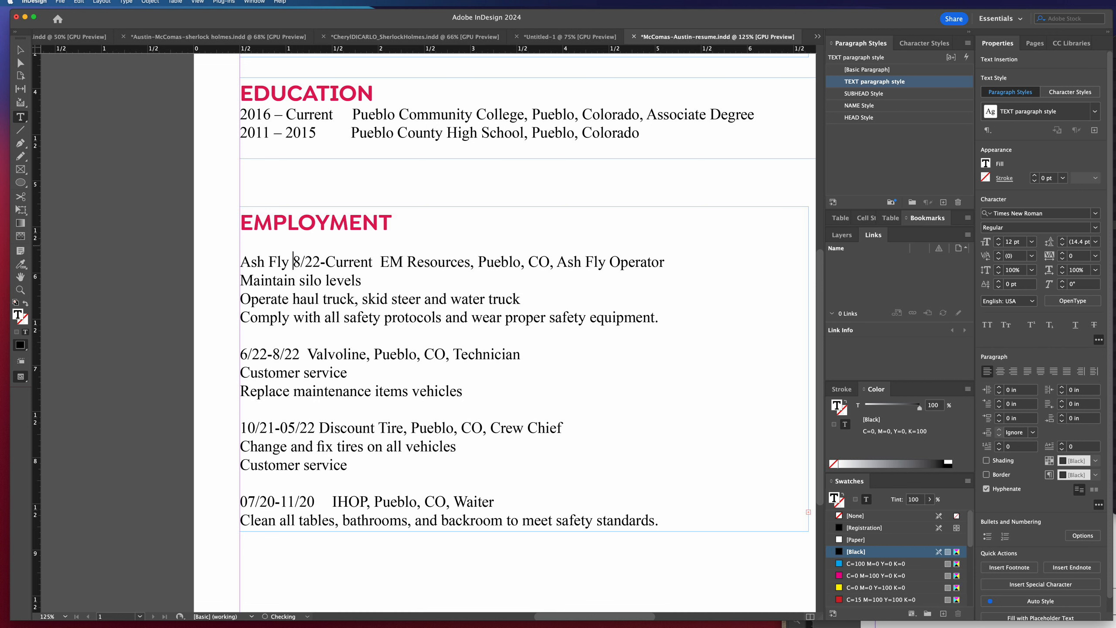
{"action": "type", "text": "ator"}
{"action": "key", "text": "Return"}
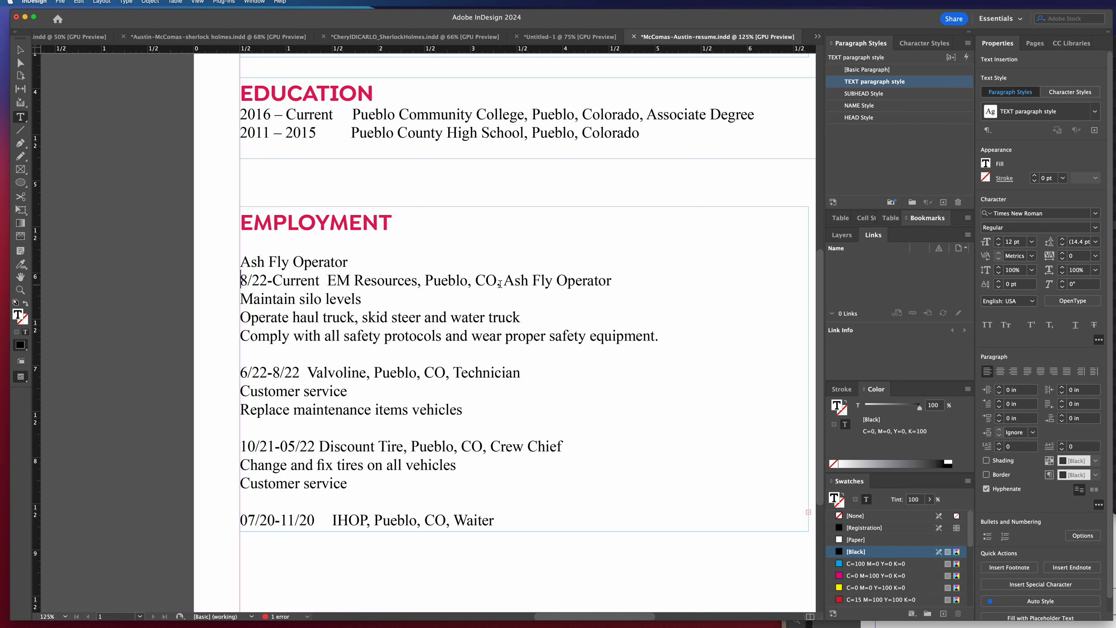
Remove the trailing ", Ash Fly Operator" from the 8/22-Current line and insert a vertical bar before EM Resources.
{"action": "left_click_drag", "start_coordinate": [496, 281], "coordinate": [622, 294]}
{"action": "key", "text": "BackSpace"}
{"action": "key", "text": "Return"}
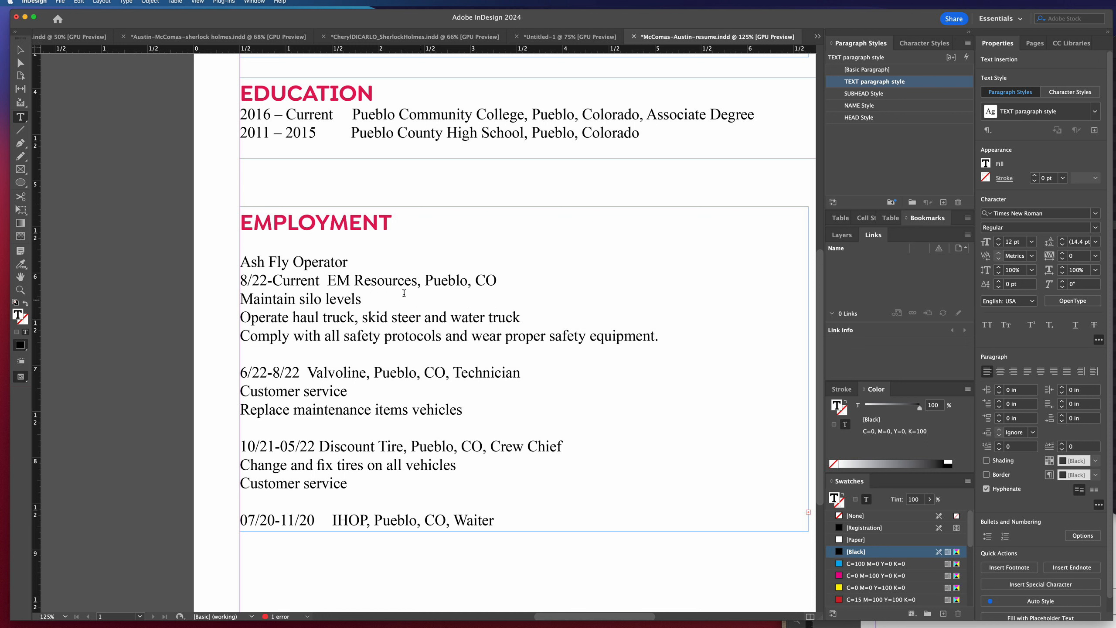
{"action": "left_click", "coordinate": [372, 281]}
{"action": "left_click", "coordinate": [327, 280]}
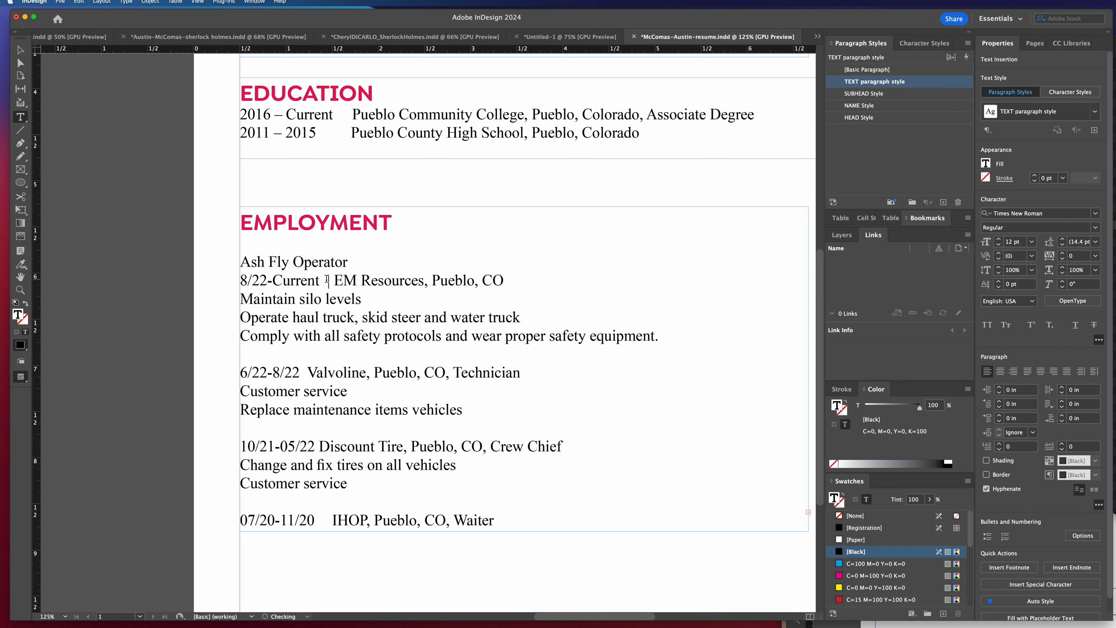
Set the "Ash Fly Operator" title line in Bold and the company name "EM Resources" in Italic.
{"action": "left_click_drag", "start_coordinate": [343, 262], "coordinate": [240, 263]}
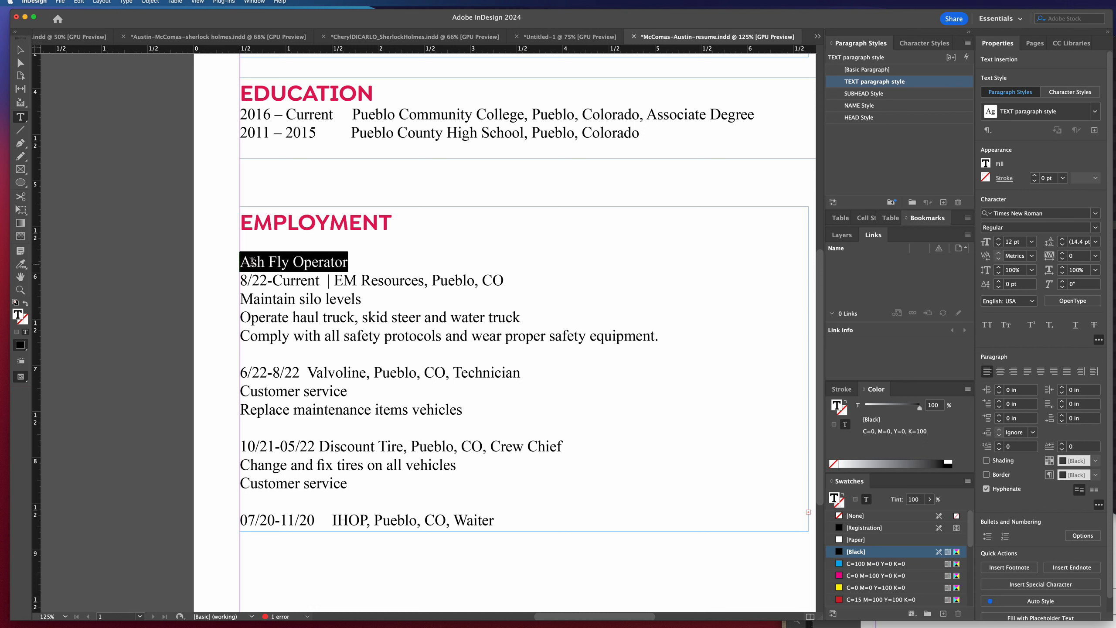
{"action": "left_click", "coordinate": [1096, 227]}
{"action": "left_click", "coordinate": [1006, 265]}
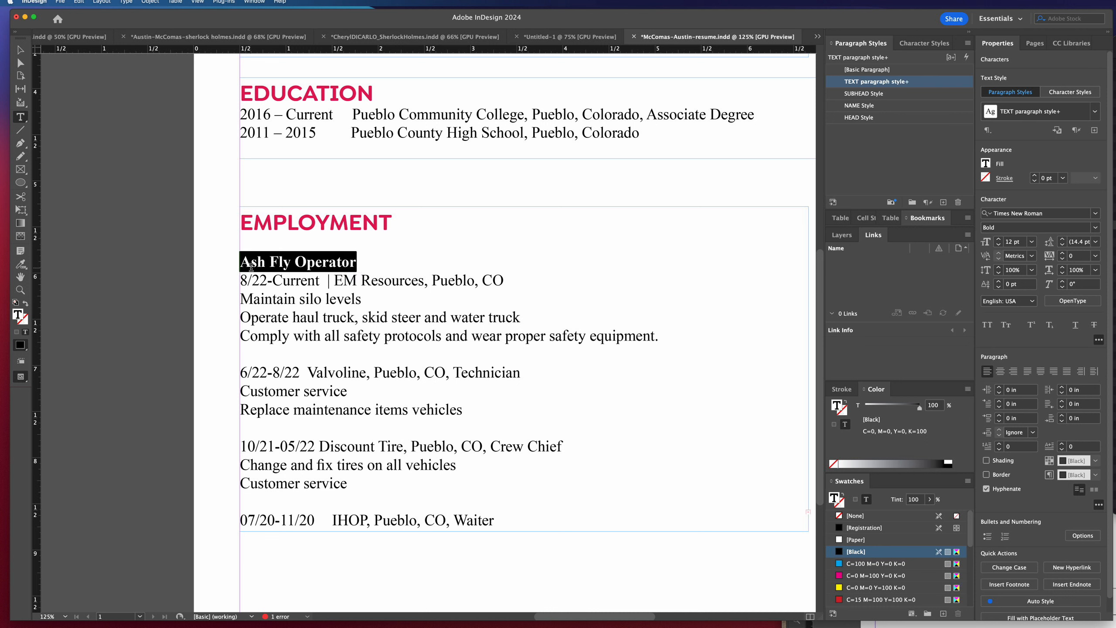
{"action": "left_click", "coordinate": [340, 278]}
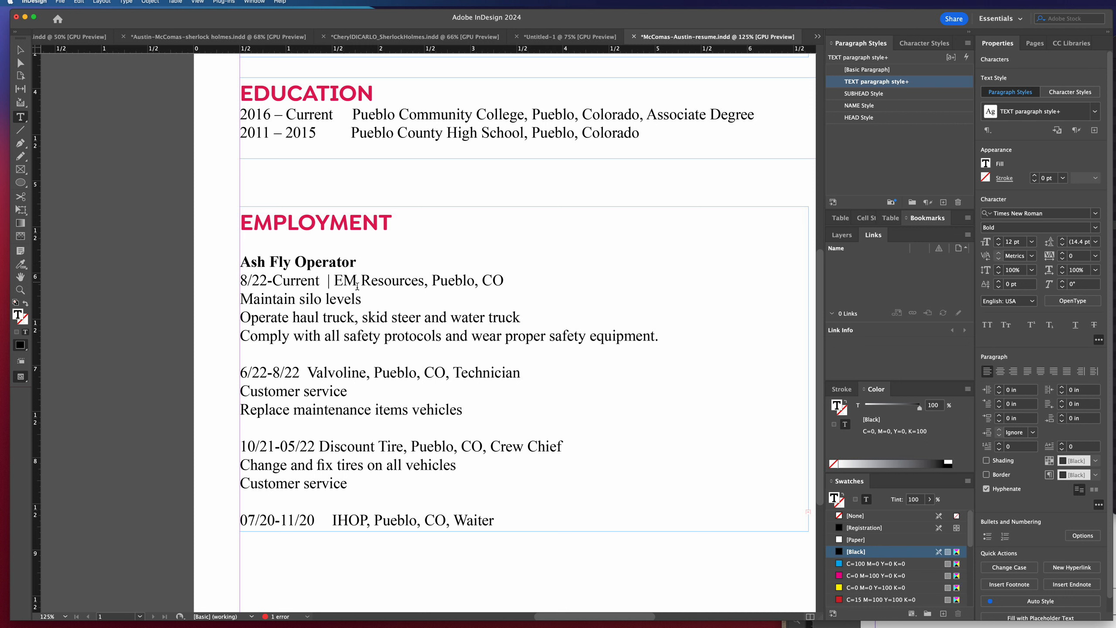
{"action": "left_click_drag", "start_coordinate": [423, 280], "coordinate": [335, 279]}
{"action": "left_click", "coordinate": [1094, 228]}
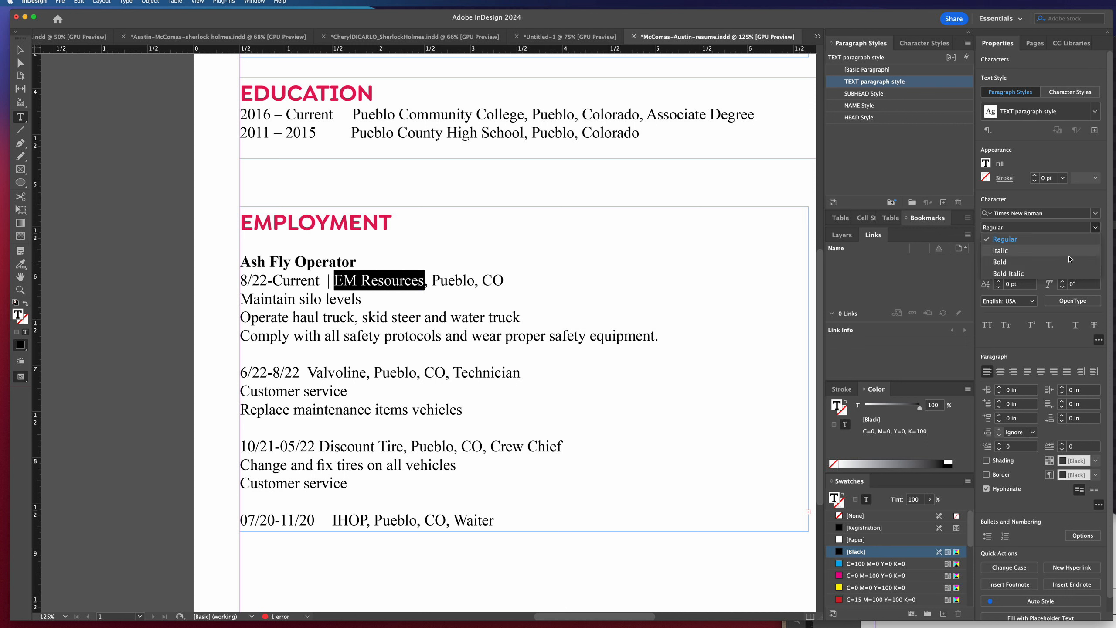
{"action": "left_click", "coordinate": [1022, 255]}
{"action": "left_click", "coordinate": [451, 287]}
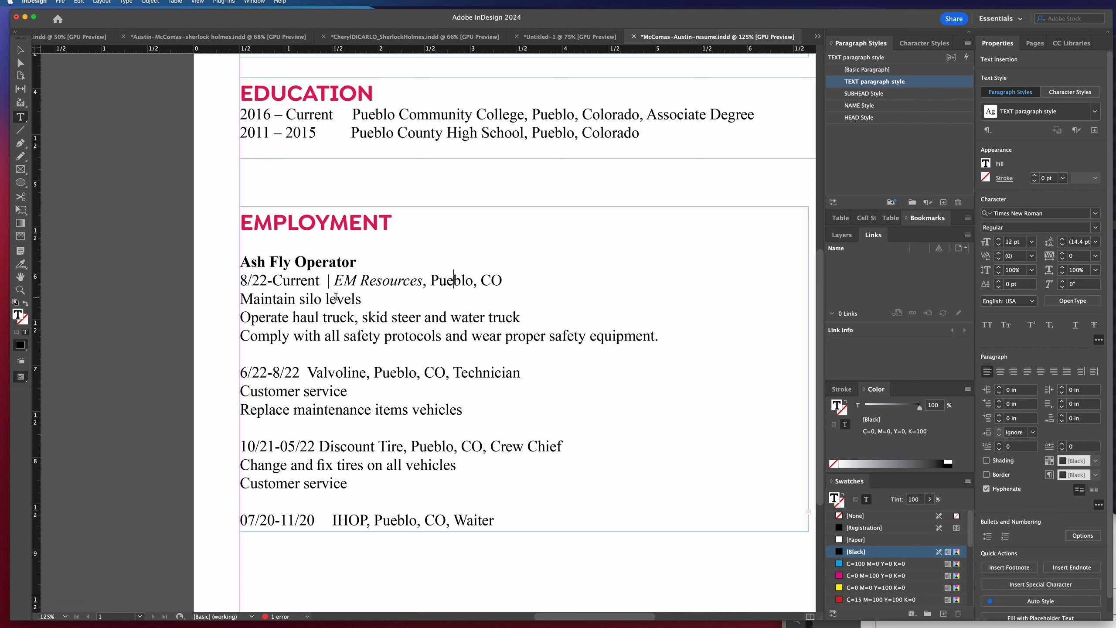
Turn the three Ash Fly Operator duty lines into a bulleted list with a 0.3125 in left indent and a -0.125 in first line indent.
{"action": "left_click_drag", "start_coordinate": [240, 299], "coordinate": [664, 334]}
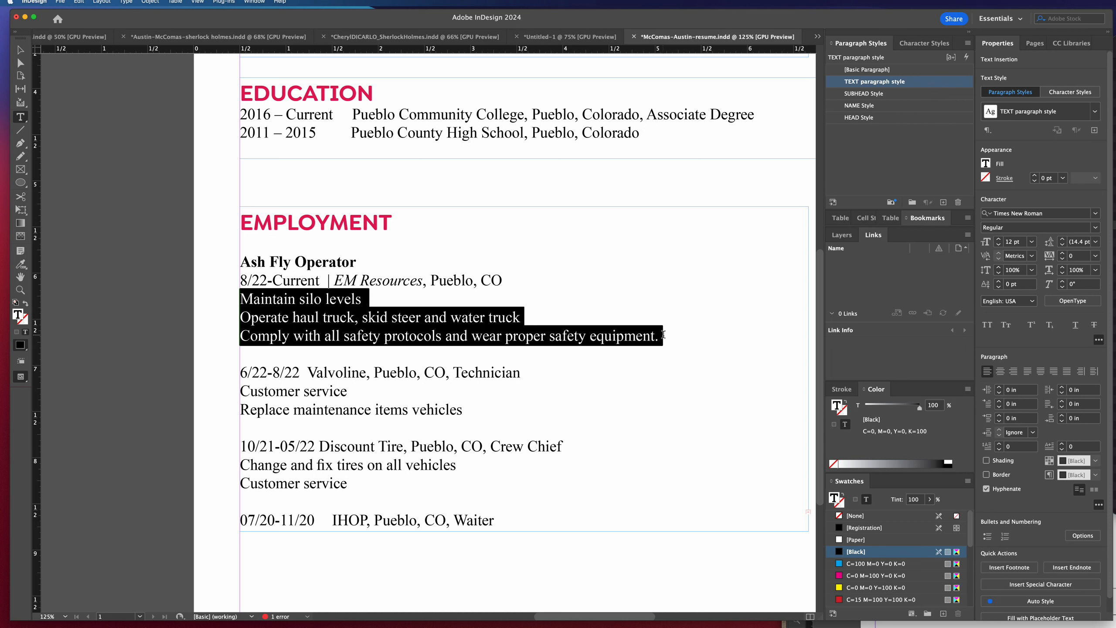
{"action": "left_click", "coordinate": [987, 536]}
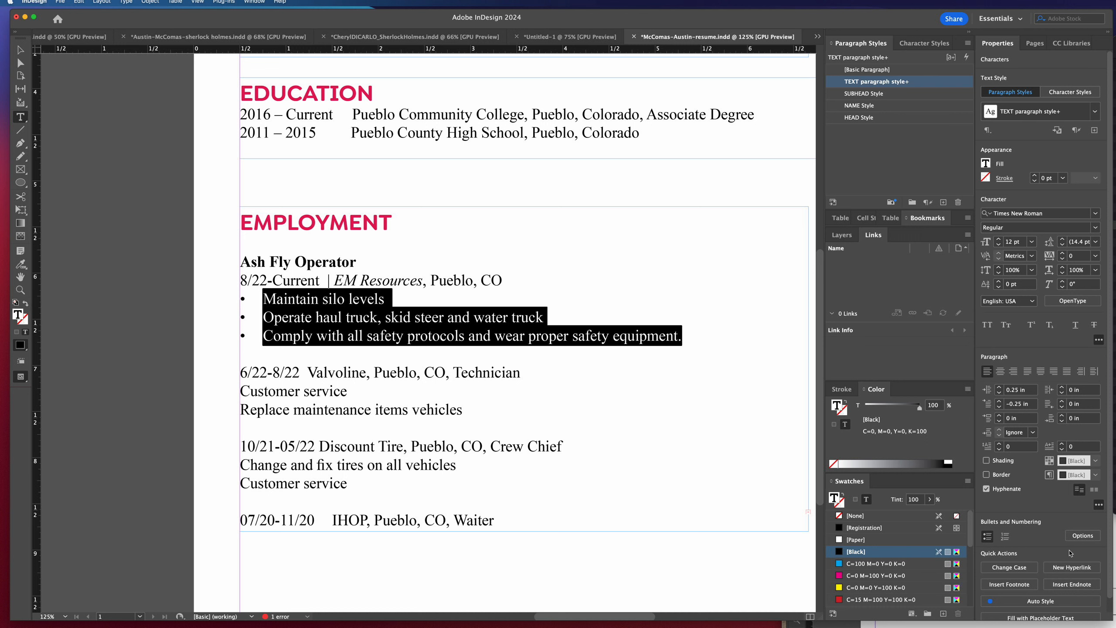
{"action": "left_click", "coordinate": [1082, 535]}
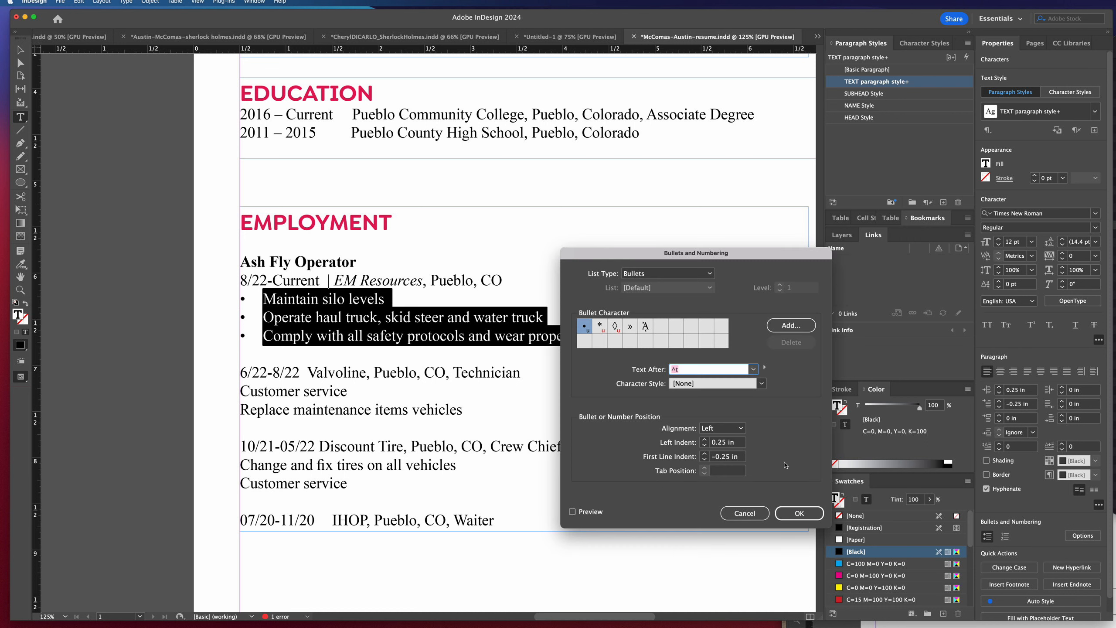
{"action": "left_click", "coordinate": [705, 453]}
{"action": "left_click", "coordinate": [705, 453]}
{"action": "left_click", "coordinate": [572, 512]}
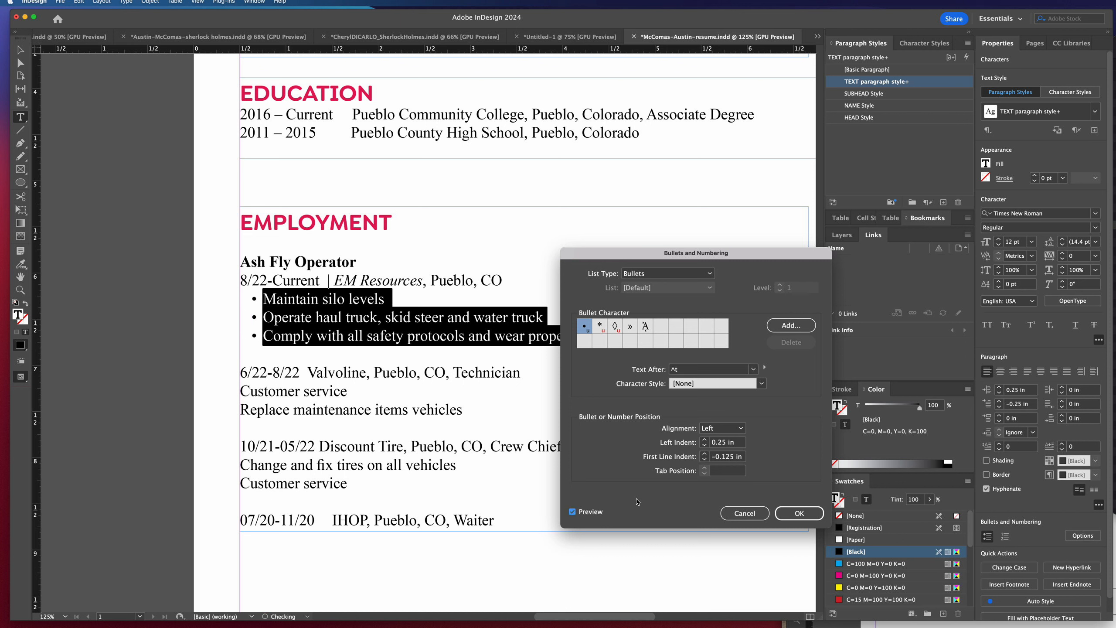
{"action": "left_click", "coordinate": [705, 454]}
{"action": "left_click", "coordinate": [704, 460]}
{"action": "left_click", "coordinate": [704, 440]}
{"action": "left_click", "coordinate": [705, 439]}
{"action": "left_click", "coordinate": [706, 445]}
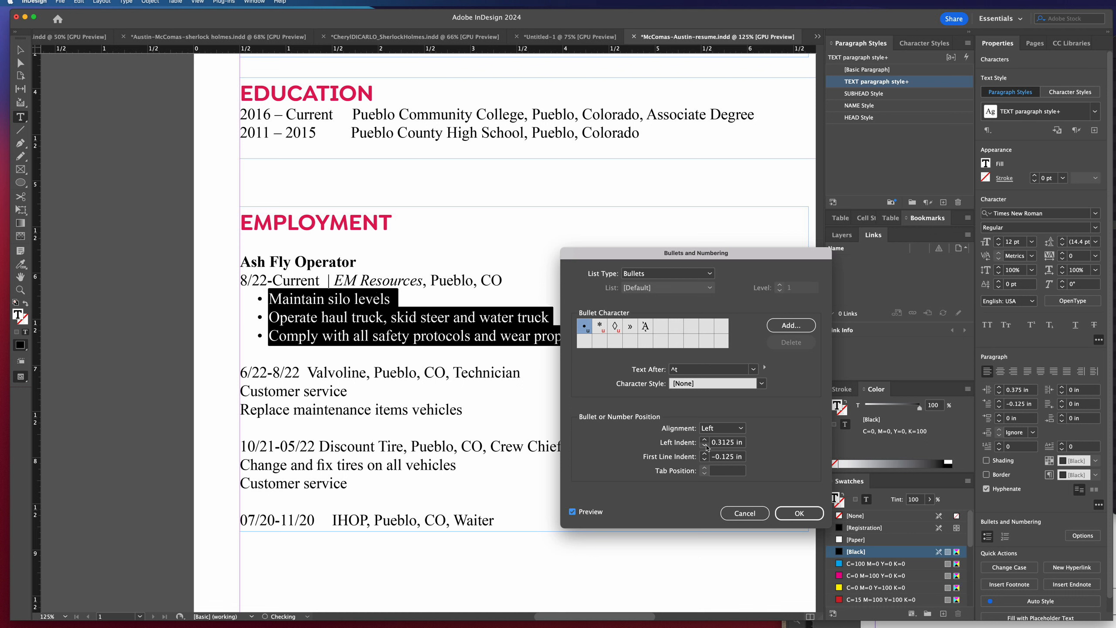
{"action": "left_click", "coordinate": [799, 513]}
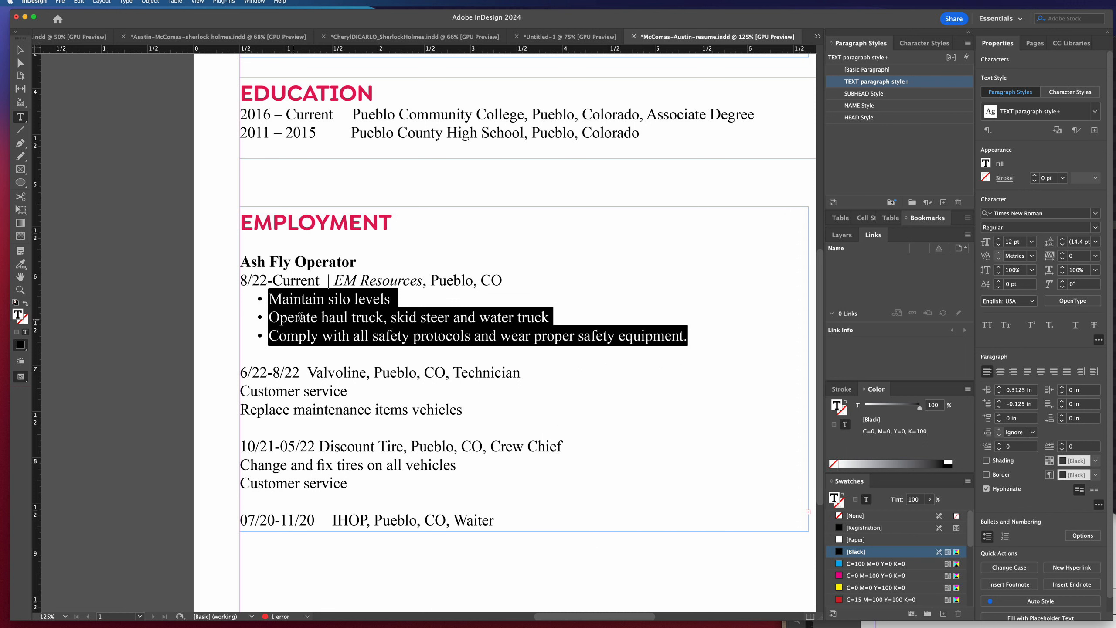
Create a paragraph style named "Bullets" from the selected bulleted duty lines.
{"action": "left_click", "coordinate": [943, 202]}
{"action": "double_click", "coordinate": [876, 94]}
{"action": "type", "text": "Bullets"}
{"action": "key", "text": "Return"}
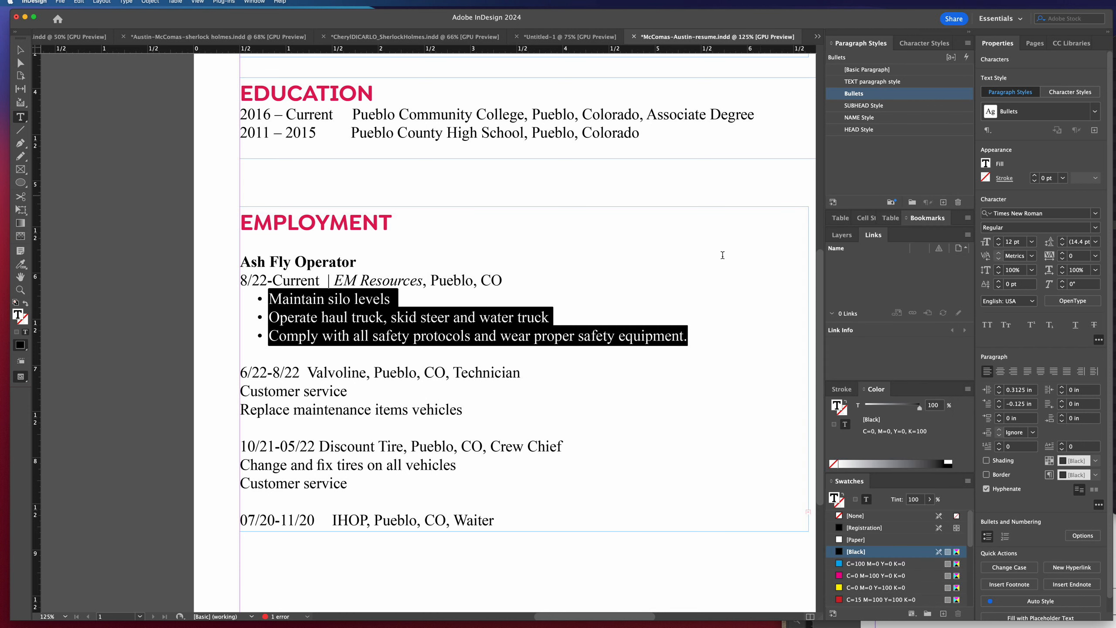
Apply the Bullets paragraph style to the duty lines under the Valvoline and Discount Tire jobs.
{"action": "left_click_drag", "start_coordinate": [487, 412], "coordinate": [240, 388]}
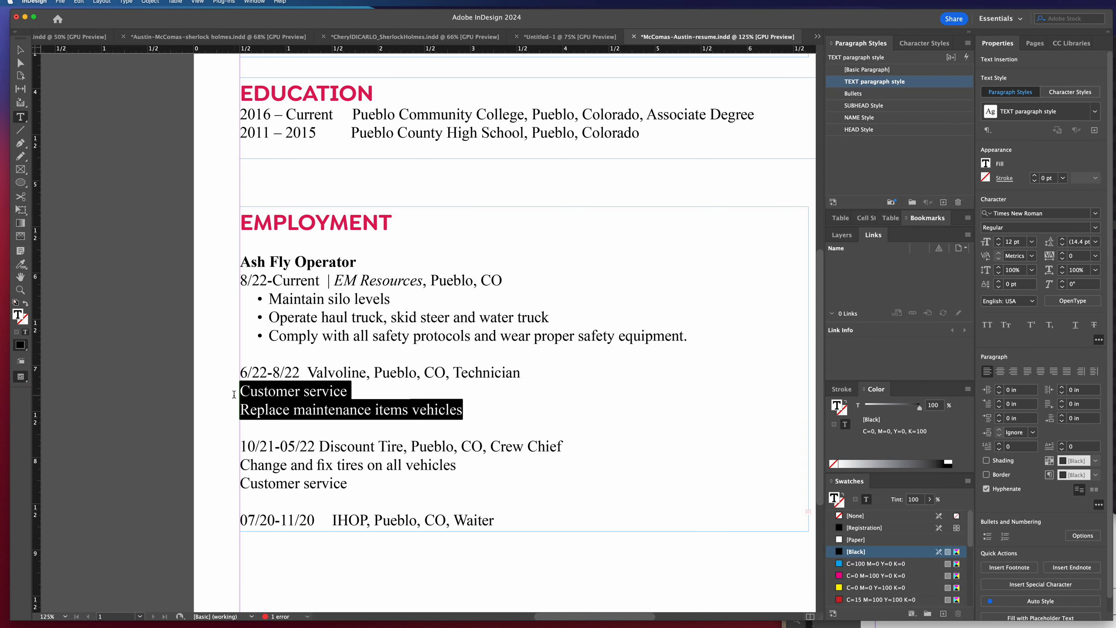
{"action": "left_click", "coordinate": [860, 94]}
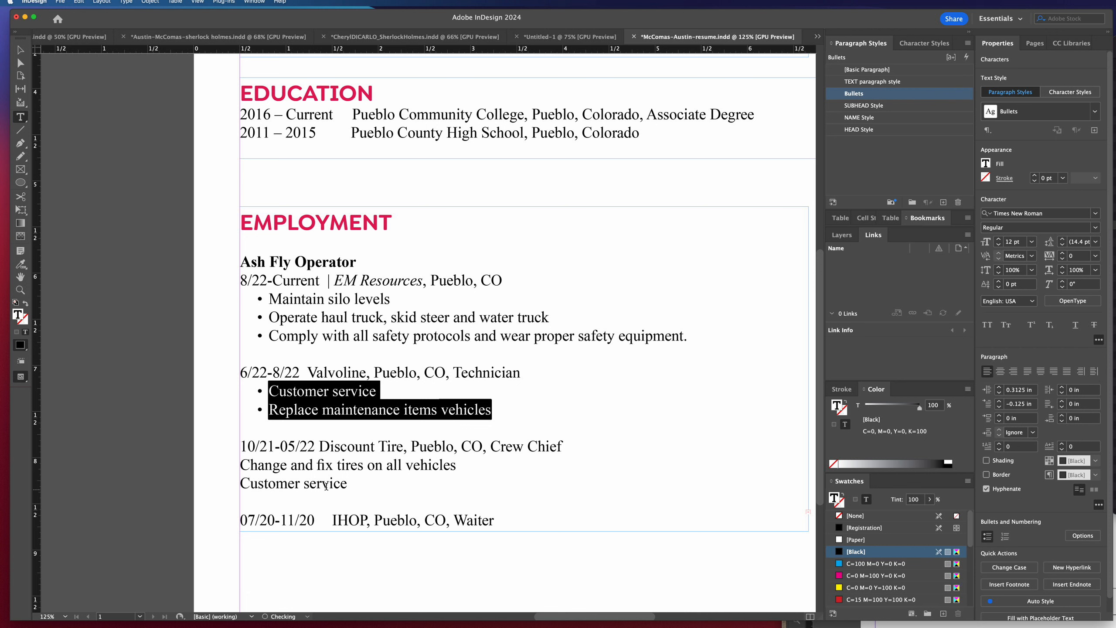
{"action": "left_click_drag", "start_coordinate": [345, 484], "coordinate": [240, 463]}
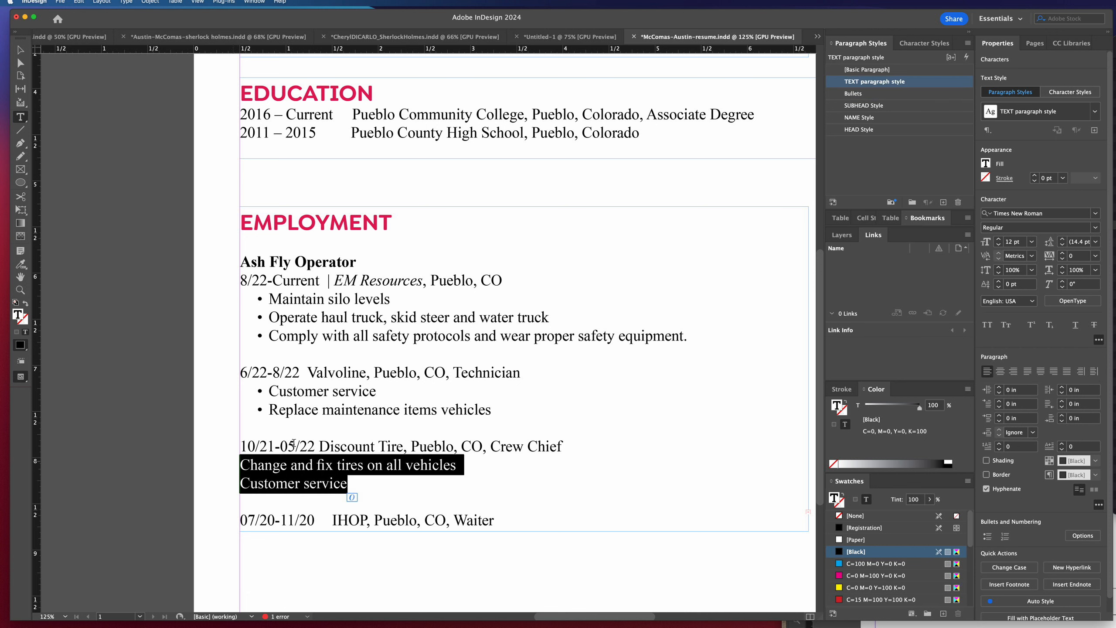
{"action": "left_click", "coordinate": [861, 94]}
Extend the EMPLOYMENT text frame downward to about 4.26 in high and apply the Bullets style to the two IHOP duty lines.
{"action": "scroll", "coordinate": [451, 456], "scroll_direction": "down", "scroll_amount": 5}
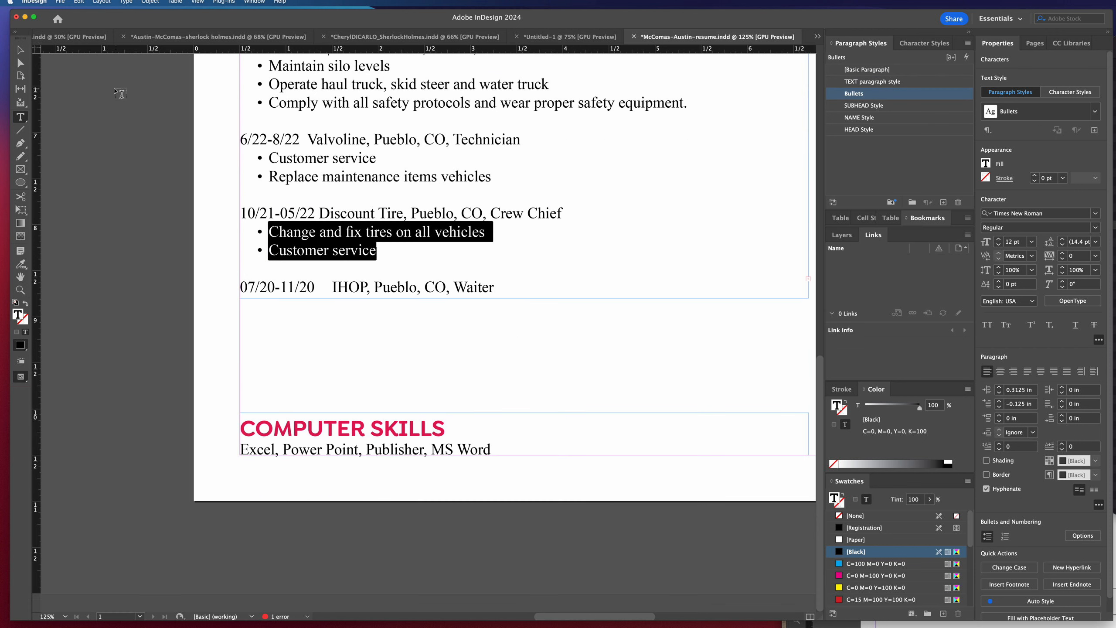
{"action": "left_click", "coordinate": [20, 49]}
{"action": "left_click_drag", "start_coordinate": [524, 298], "coordinate": [499, 365]}
{"action": "double_click", "coordinate": [368, 324]}
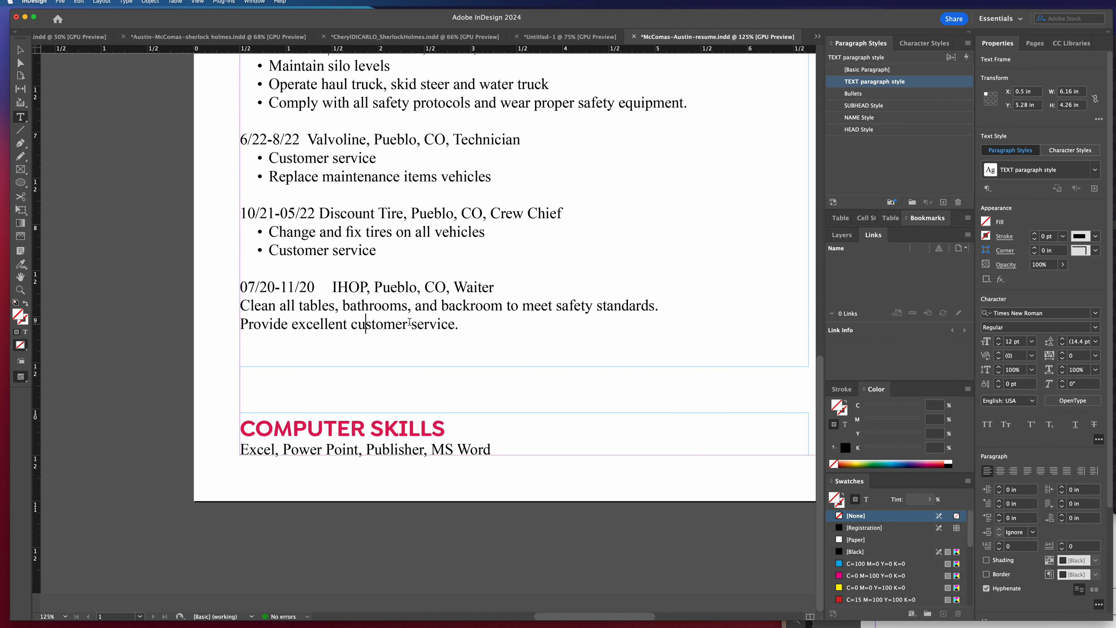
{"action": "key", "text": "super+a"}
{"action": "left_click_drag", "start_coordinate": [459, 325], "coordinate": [311, 299]}
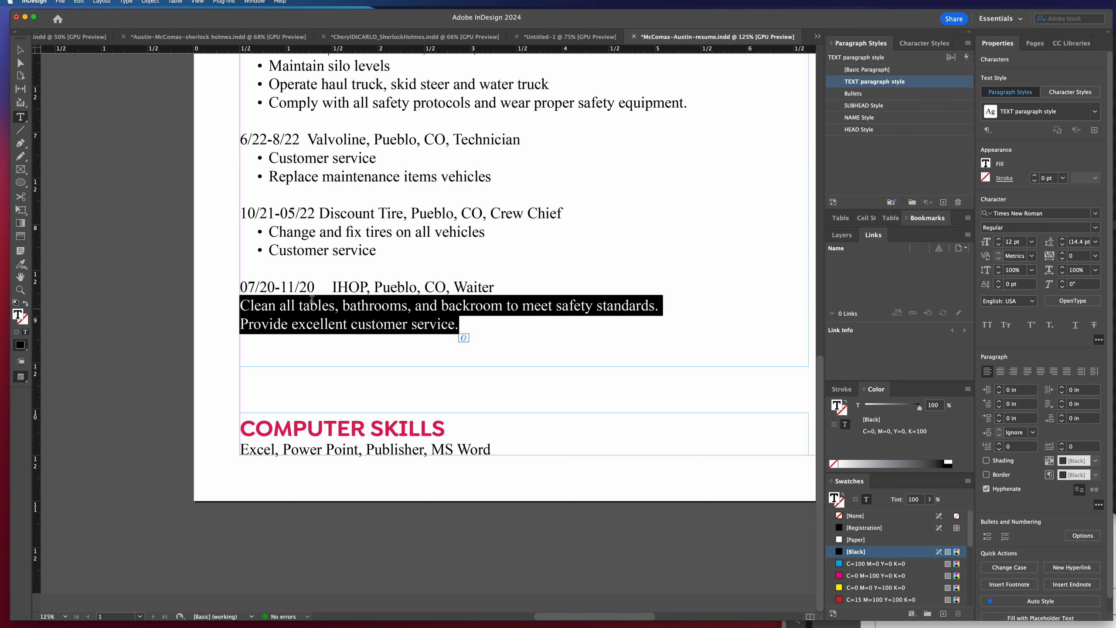
{"action": "left_click", "coordinate": [867, 93]}
{"action": "left_click", "coordinate": [450, 289]}
Examine the Ash Fly Operator title and bulleted duties, and compare them with the sections higher on the page.
{"action": "scroll", "coordinate": [450, 290], "scroll_direction": "up", "scroll_amount": 3}
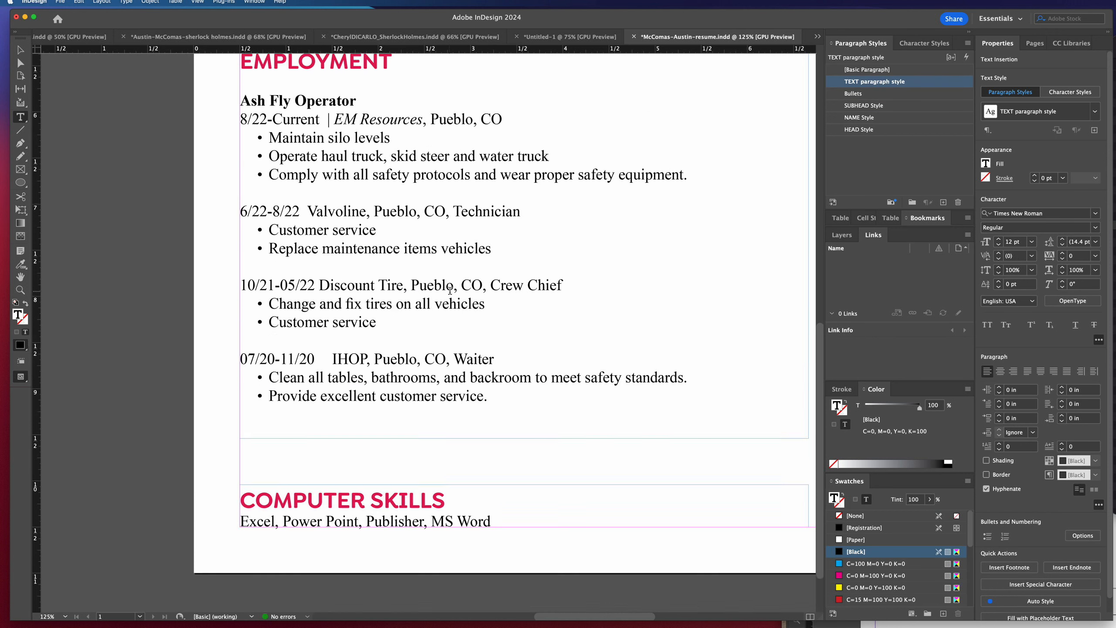
{"action": "scroll", "coordinate": [450, 290], "scroll_direction": "up", "scroll_amount": 3}
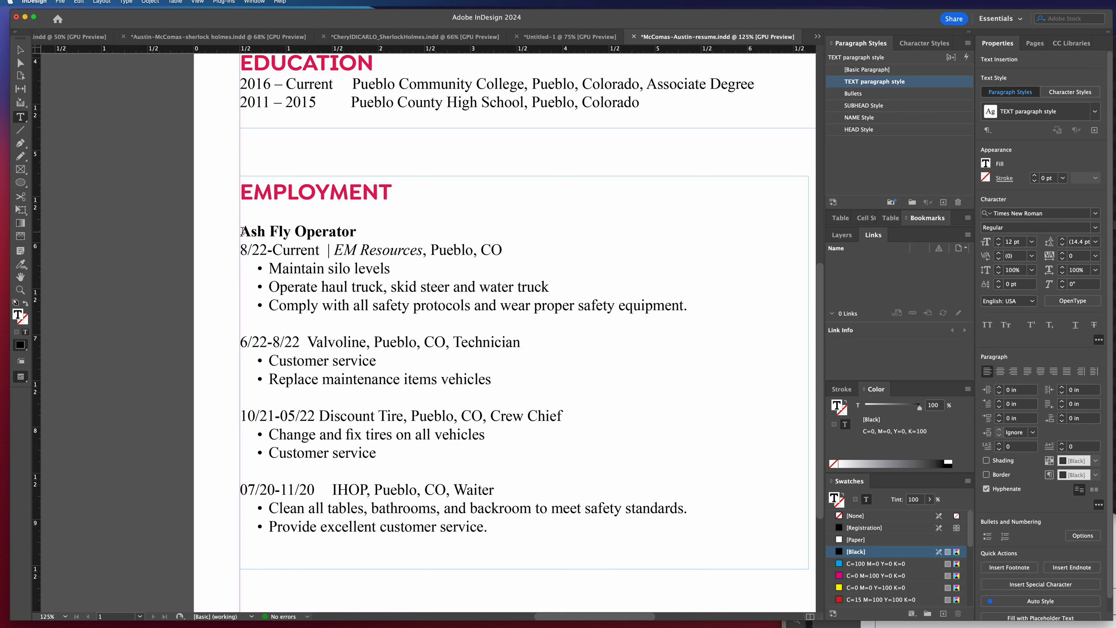
{"action": "left_click_drag", "start_coordinate": [242, 231], "coordinate": [360, 232]}
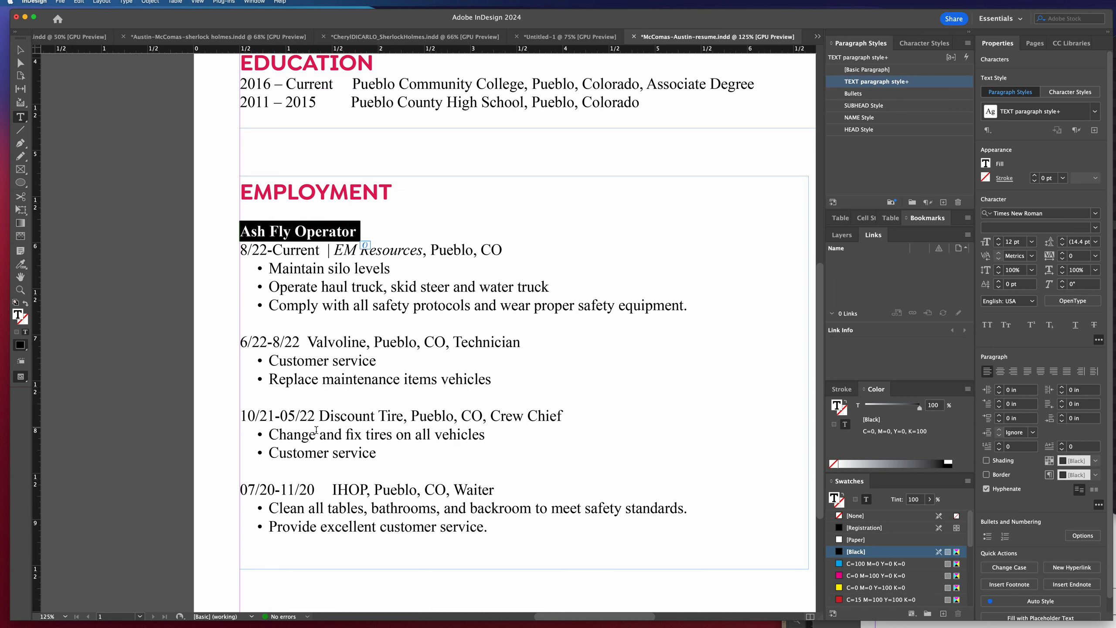
{"action": "left_click_drag", "start_coordinate": [249, 232], "coordinate": [361, 233]}
{"action": "left_click", "coordinate": [273, 279]}
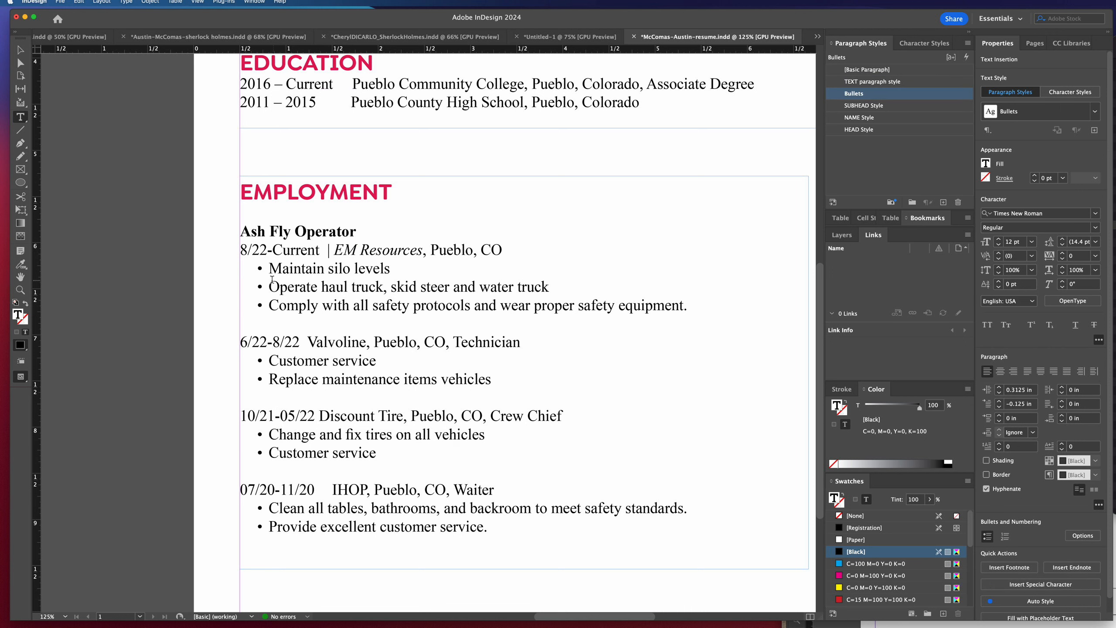
{"action": "left_click_drag", "start_coordinate": [270, 267], "coordinate": [689, 310]}
{"action": "scroll", "coordinate": [564, 309], "scroll_direction": "up", "scroll_amount": 8}
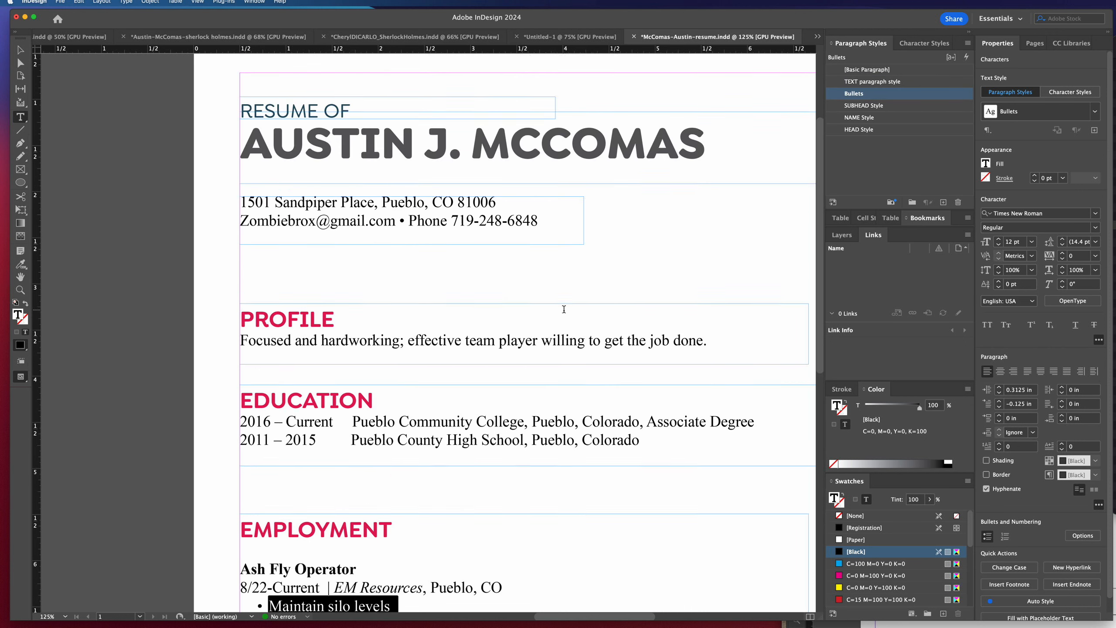
{"action": "scroll", "coordinate": [564, 309], "scroll_direction": "down", "scroll_amount": 4}
{"action": "left_click", "coordinate": [496, 310]}
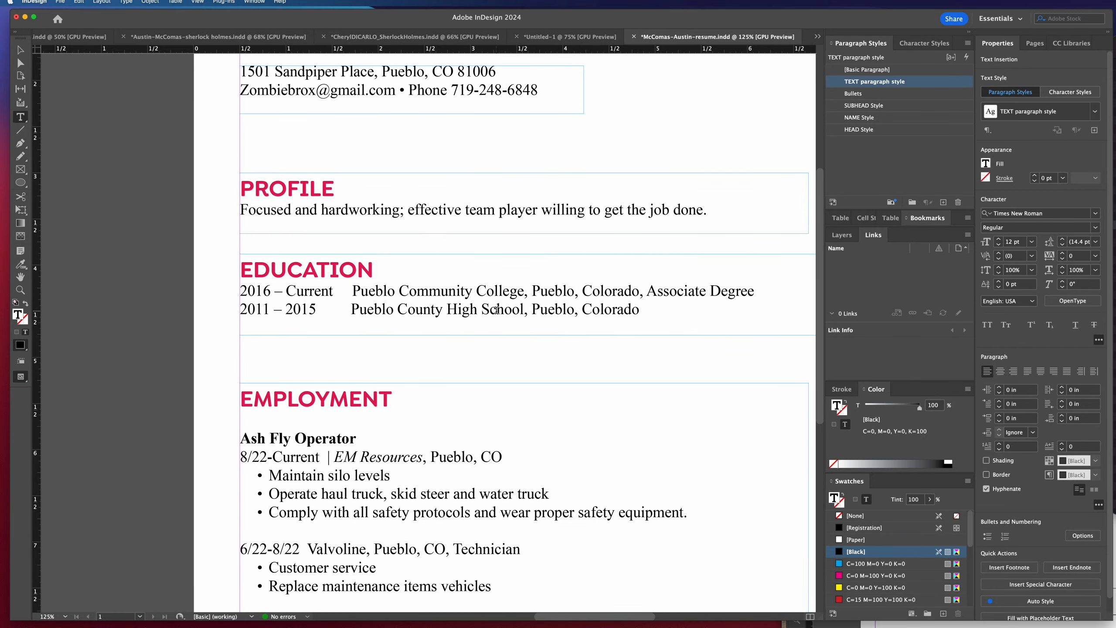
Compare the school name, degree and date order in the EDUCATION entries with the date line of the first job.
{"action": "left_click_drag", "start_coordinate": [352, 291], "coordinate": [522, 293]}
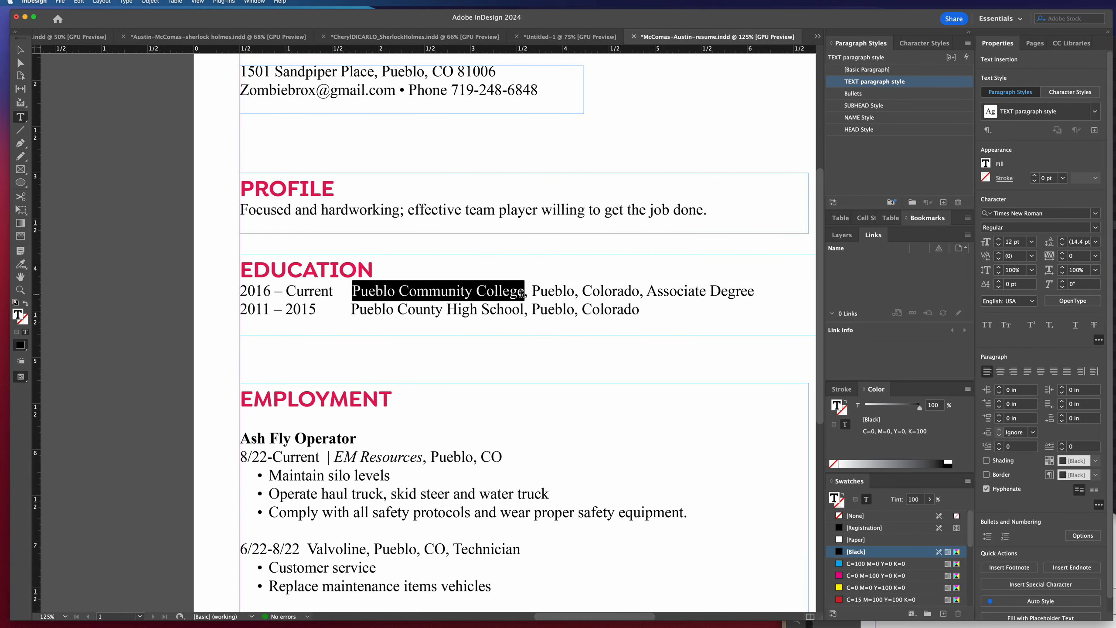
{"action": "left_click_drag", "start_coordinate": [647, 291], "coordinate": [754, 294]}
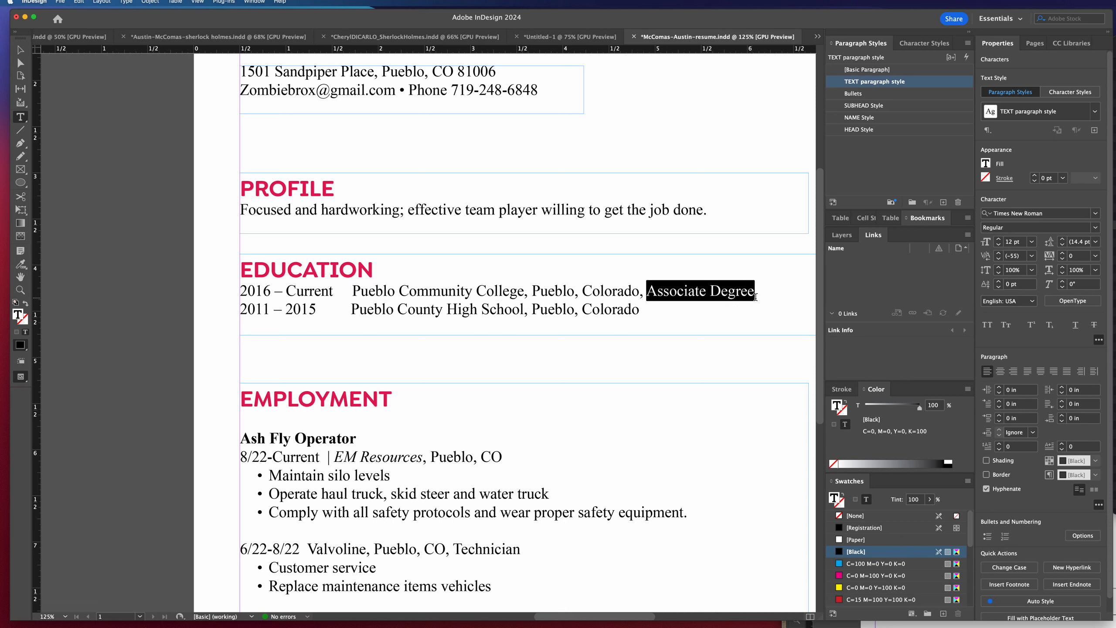
{"action": "left_click_drag", "start_coordinate": [525, 291], "coordinate": [355, 294]}
{"action": "left_click", "coordinate": [355, 294]}
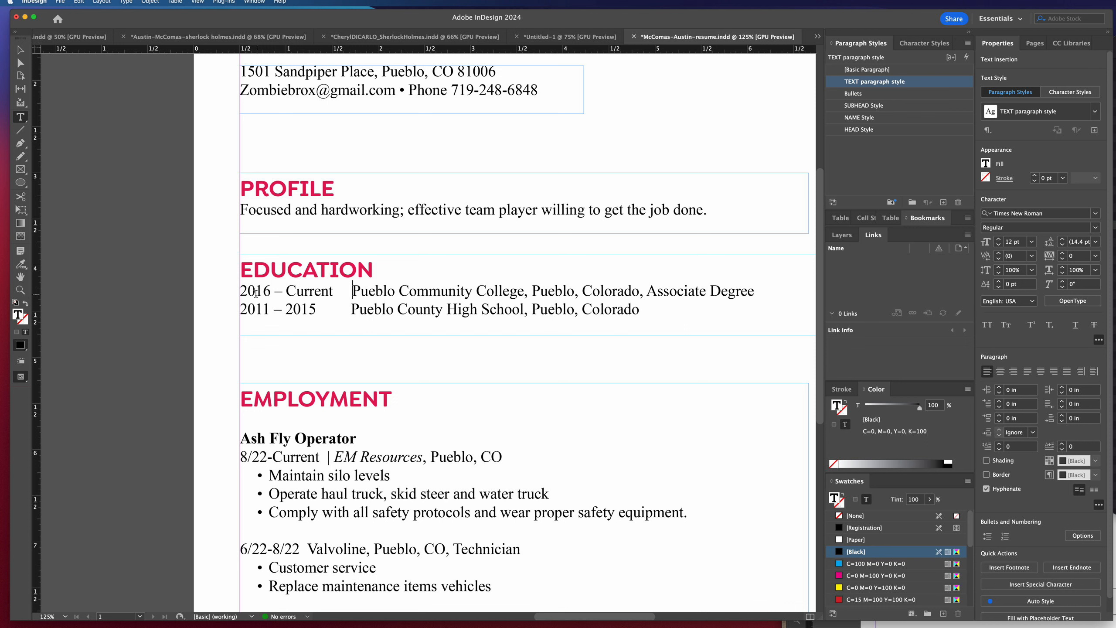
{"action": "left_click_drag", "start_coordinate": [647, 291], "coordinate": [754, 297]}
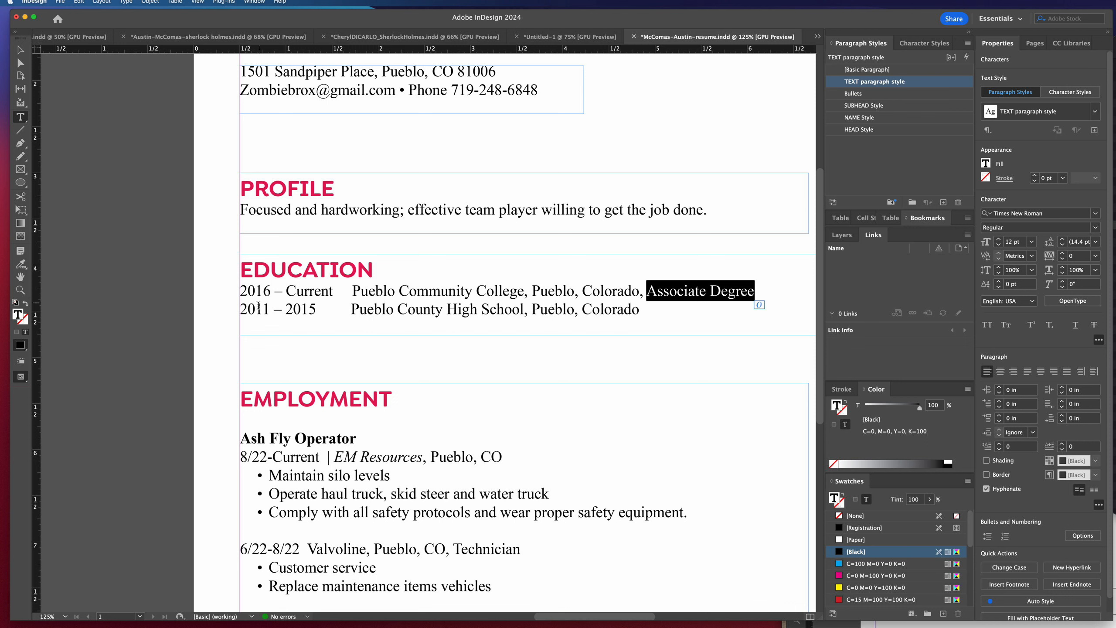
{"action": "left_click_drag", "start_coordinate": [243, 459], "coordinate": [323, 459]}
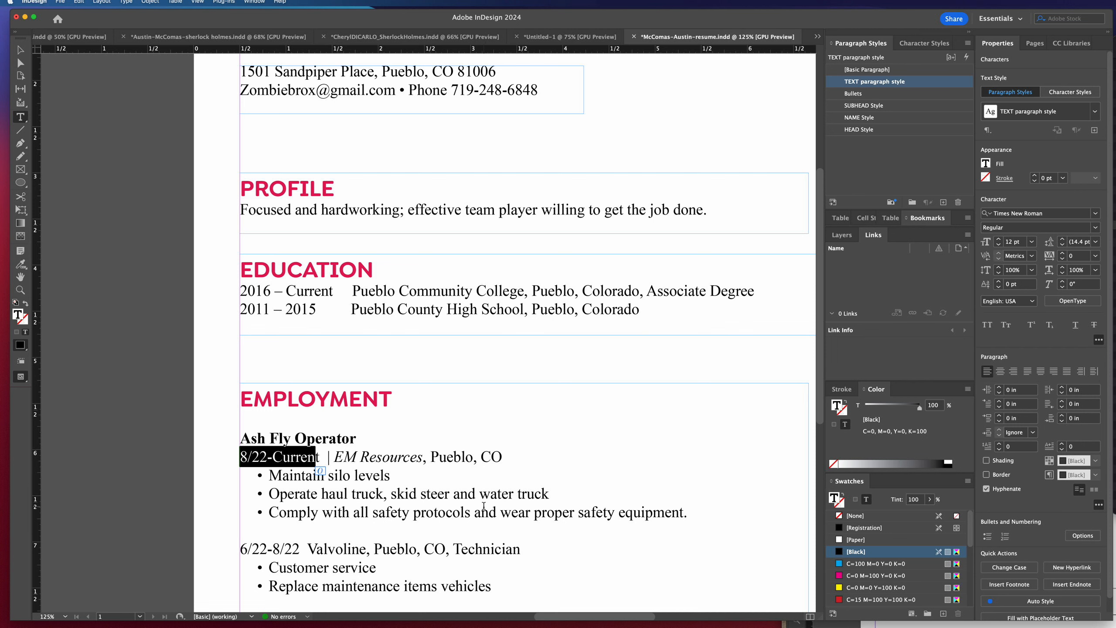
{"action": "scroll", "coordinate": [509, 300], "scroll_direction": "down", "scroll_amount": 4}
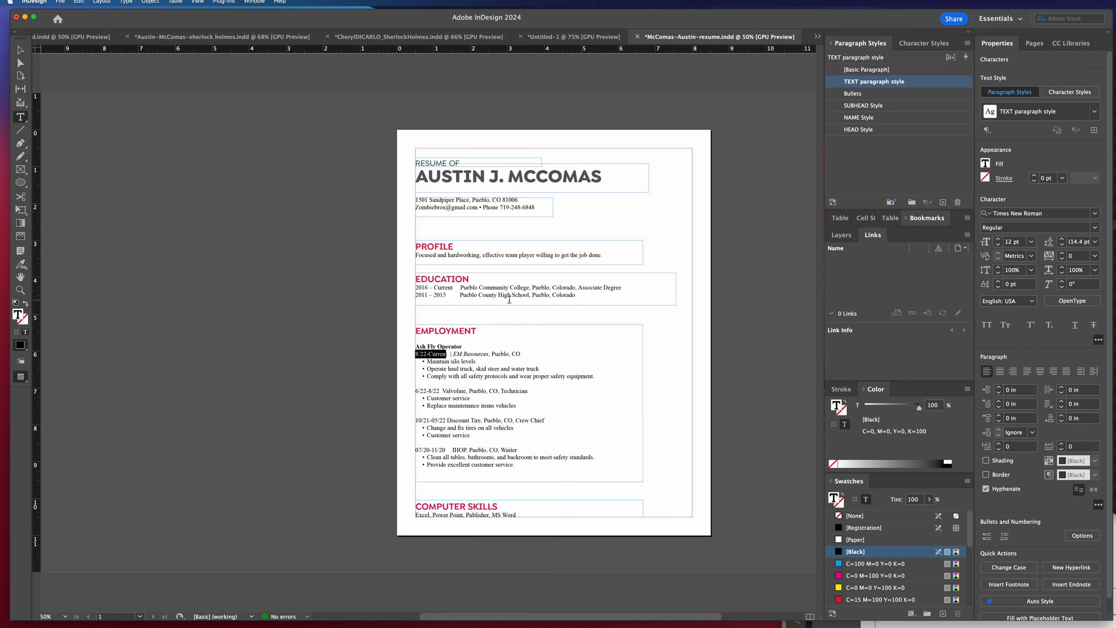
Recolor the EDUCATION heading with the orange R=217 G=121 B=4 swatch and redefine SUBHEAD Style to match it.
{"action": "left_click", "coordinate": [20, 49]}
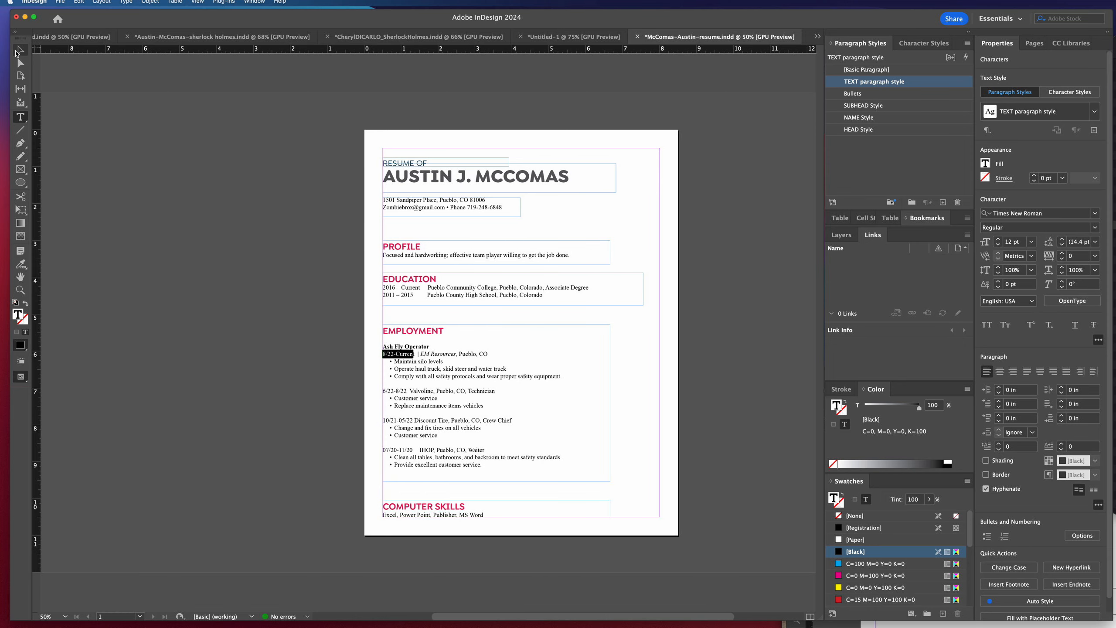
{"action": "left_click", "coordinate": [172, 227]}
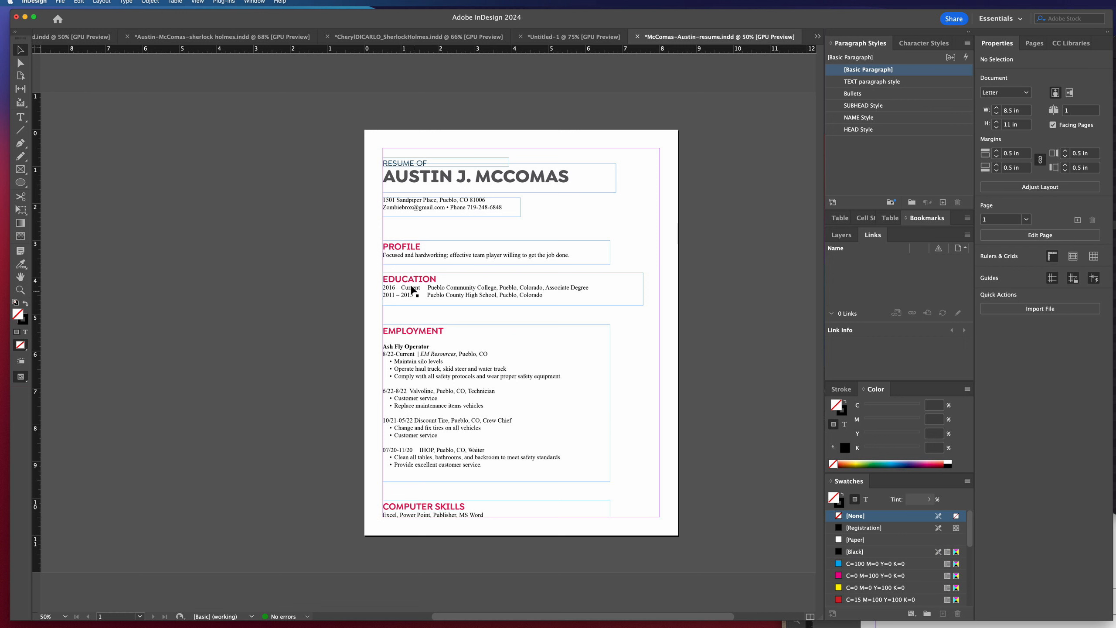
{"action": "triple_click", "coordinate": [409, 280]}
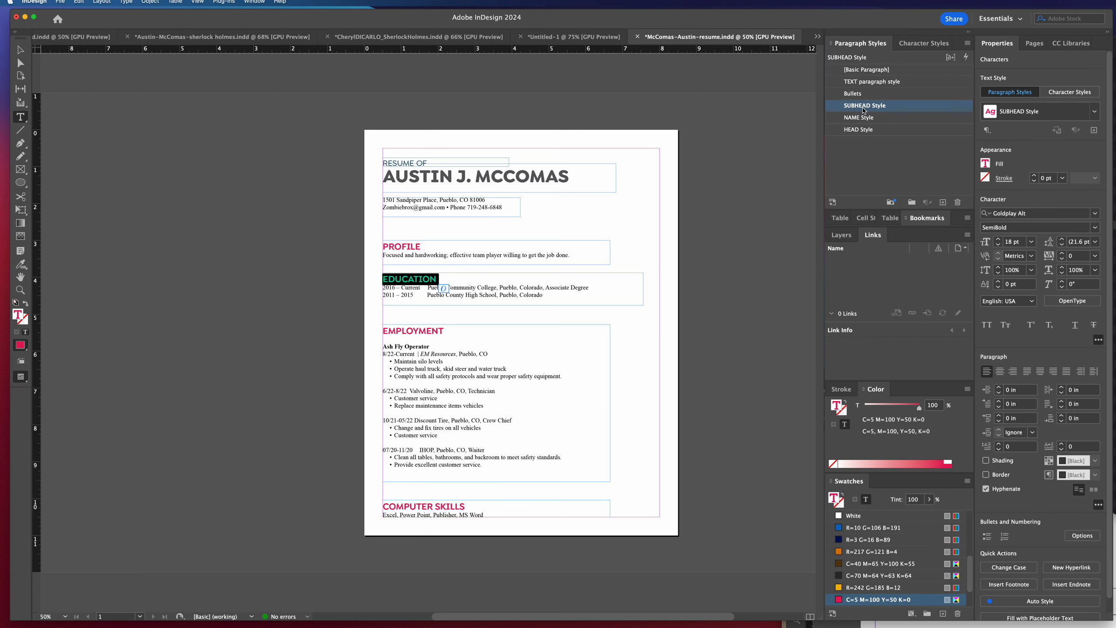
{"action": "left_click", "coordinate": [840, 553]}
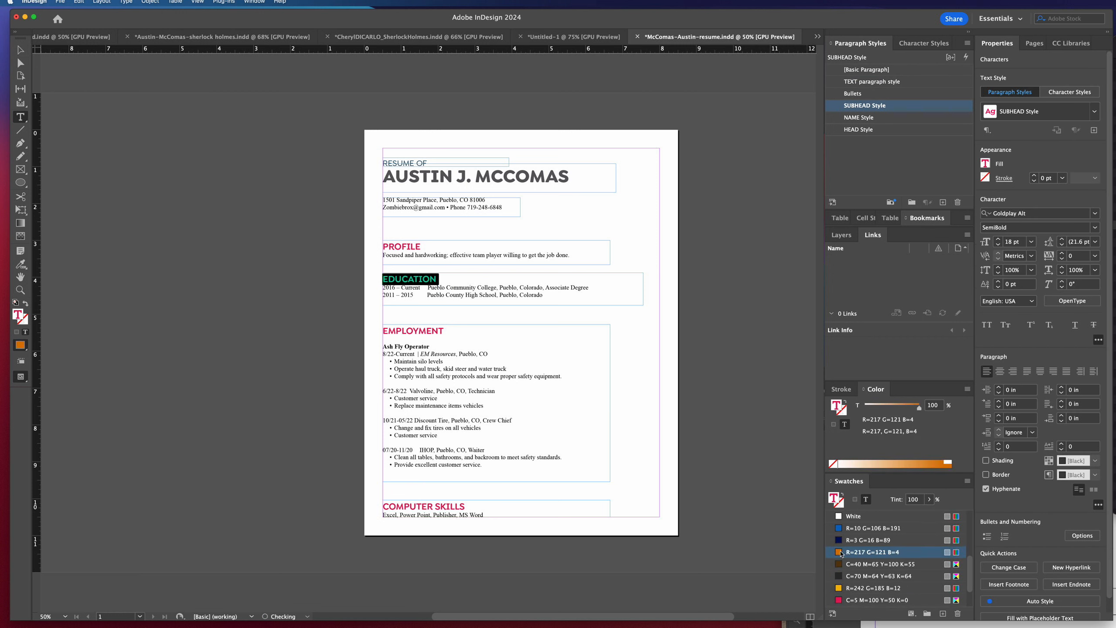
{"action": "right_click", "coordinate": [880, 106]}
{"action": "left_click", "coordinate": [906, 148]}
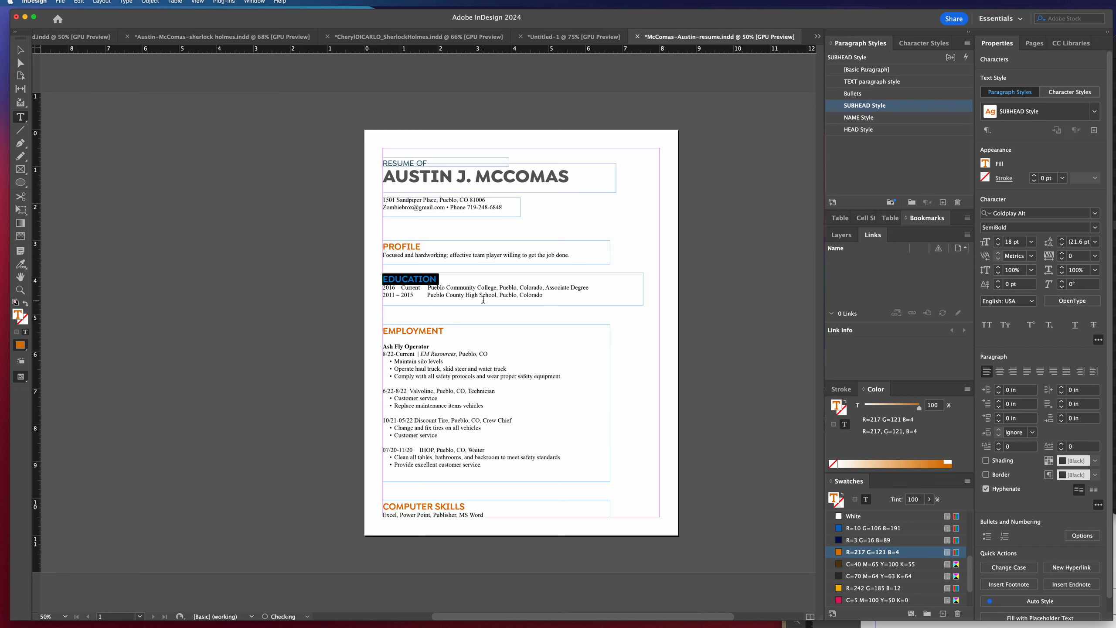
{"action": "left_click", "coordinate": [411, 251]}
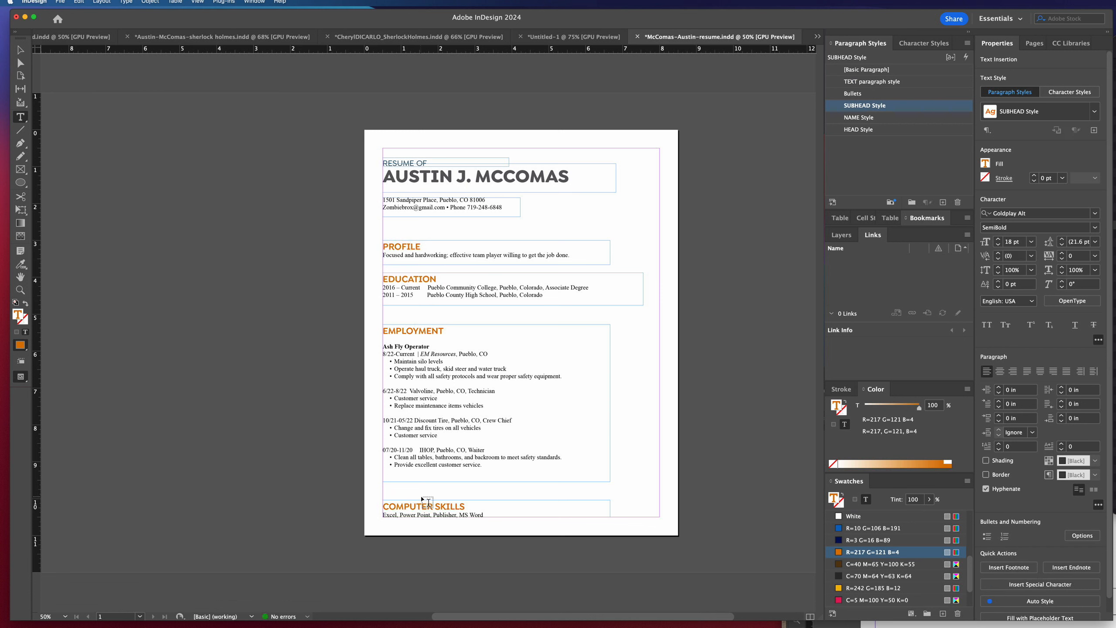